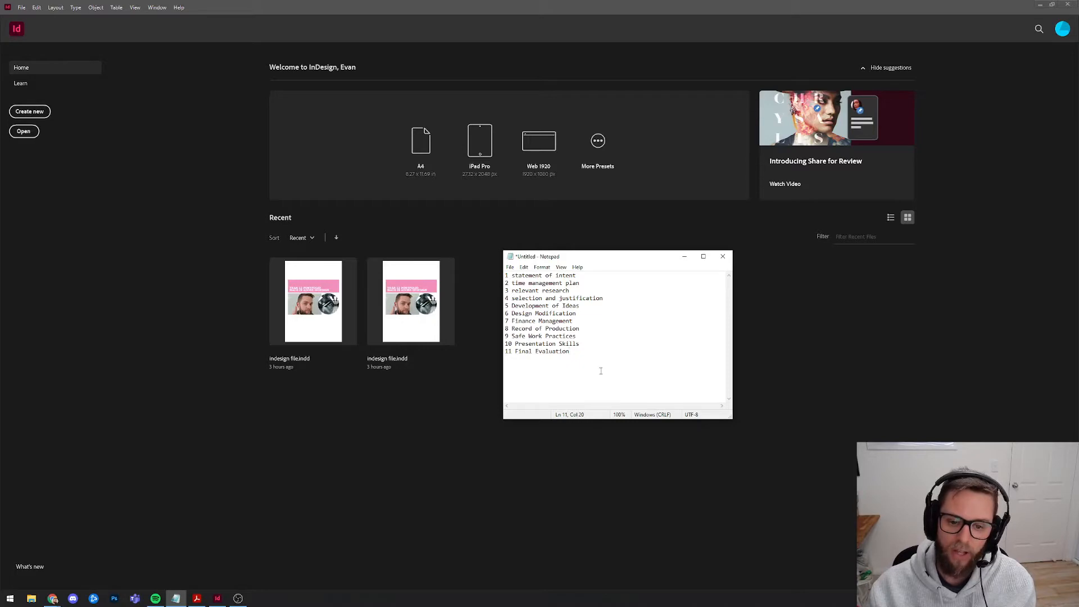
Review the Notepad list of 11 portfolio sections, then bring InDesign's Home screen to the front.
click(591, 275)
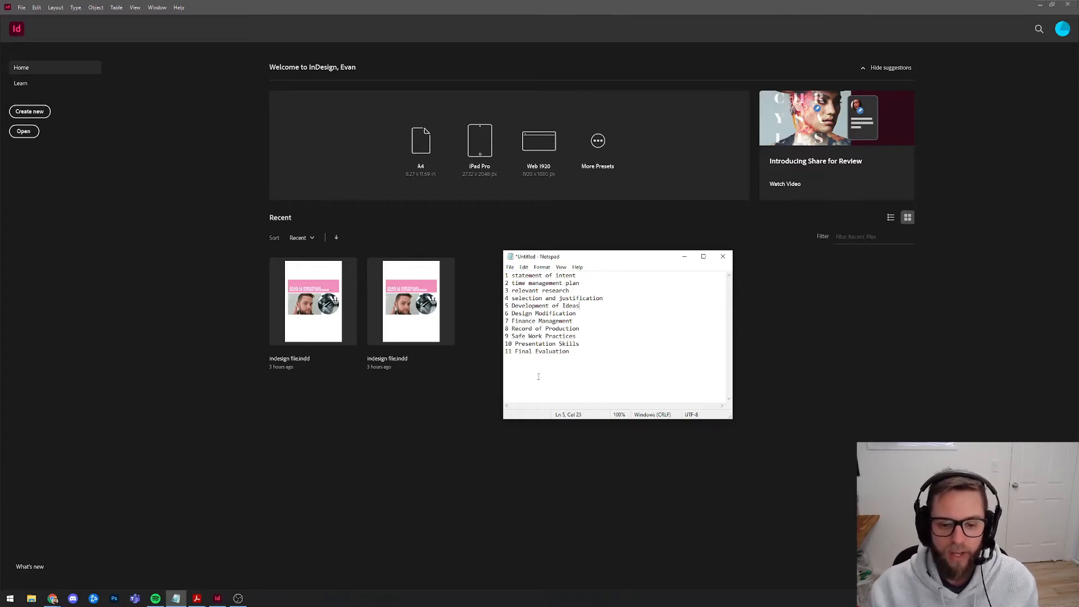
key(ctrl+a)
click(674, 351)
click(614, 248)
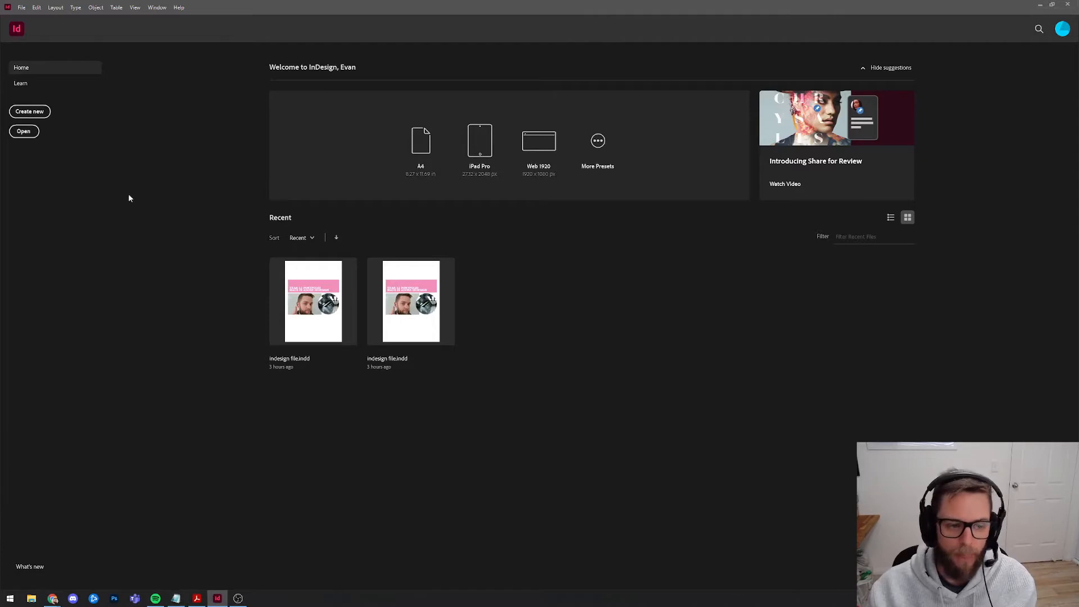
Start a new A4 print document in millimetres with facing pages turned off.
click(49, 114)
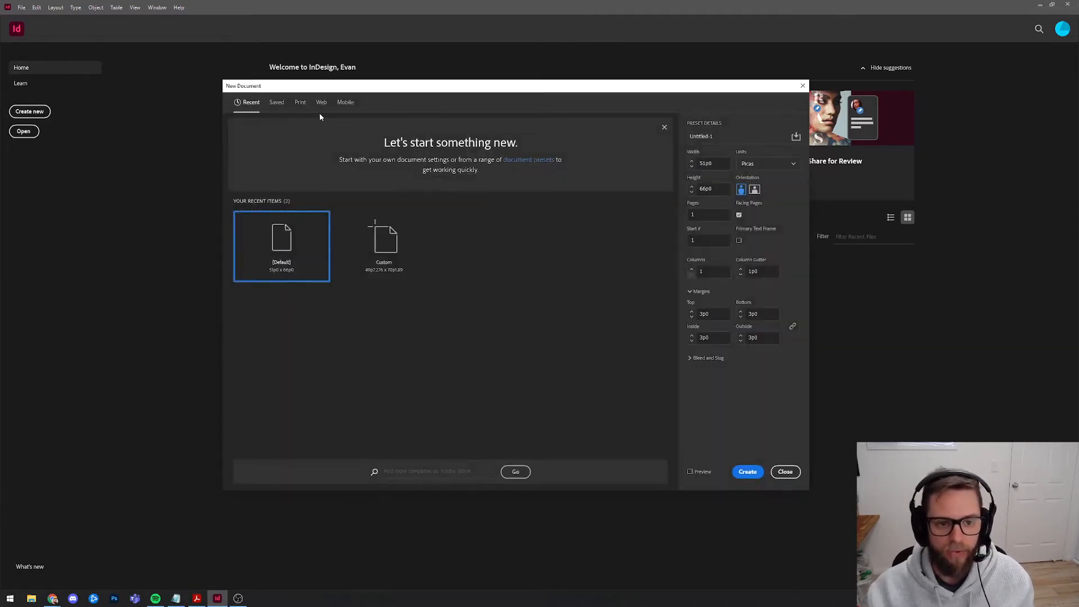
click(321, 103)
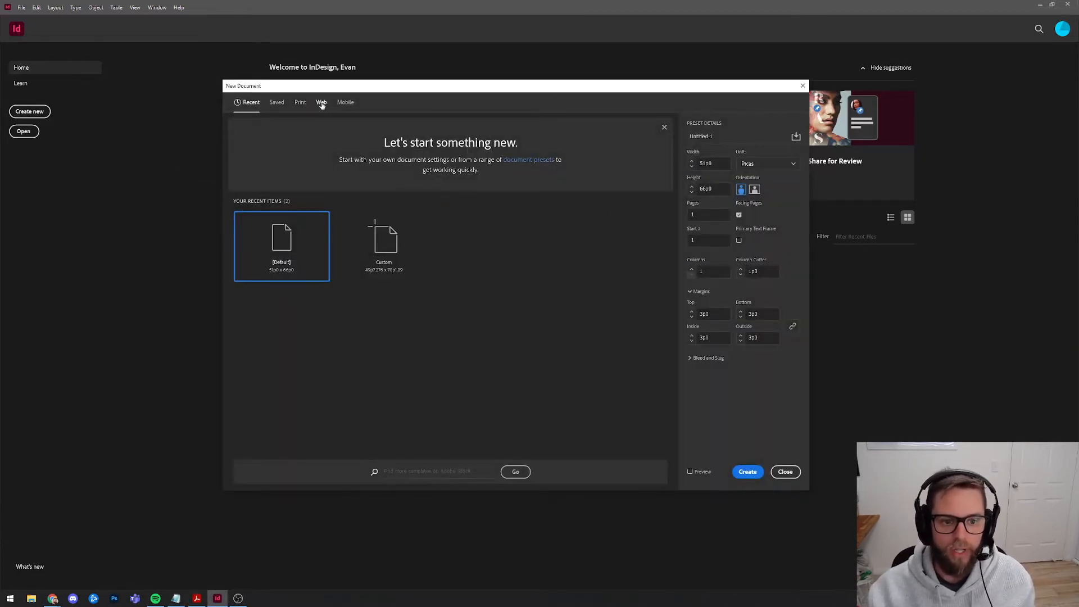
click(299, 103)
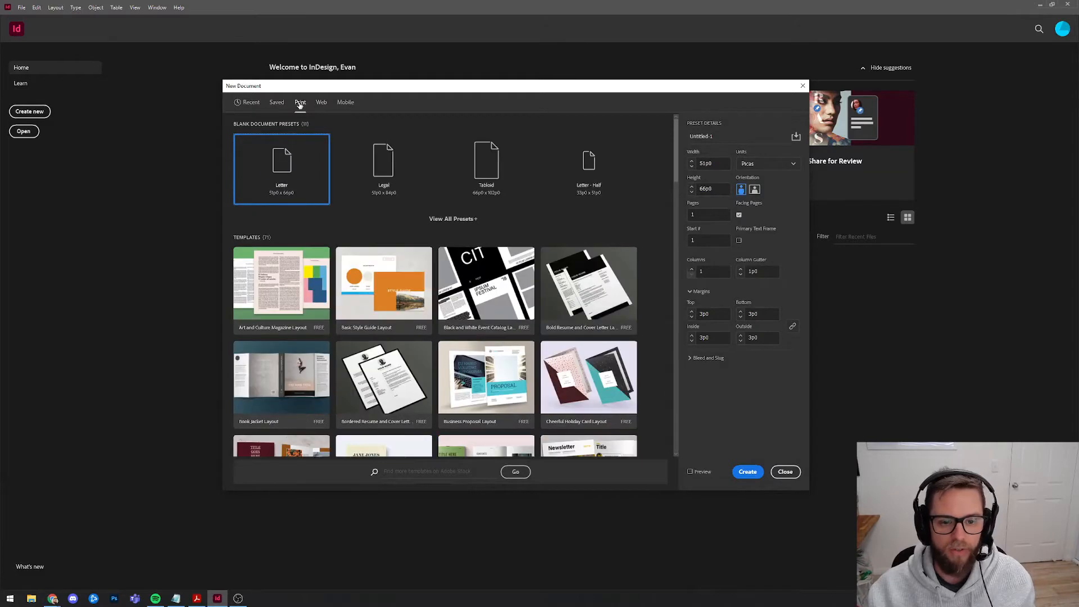
click(459, 220)
click(481, 239)
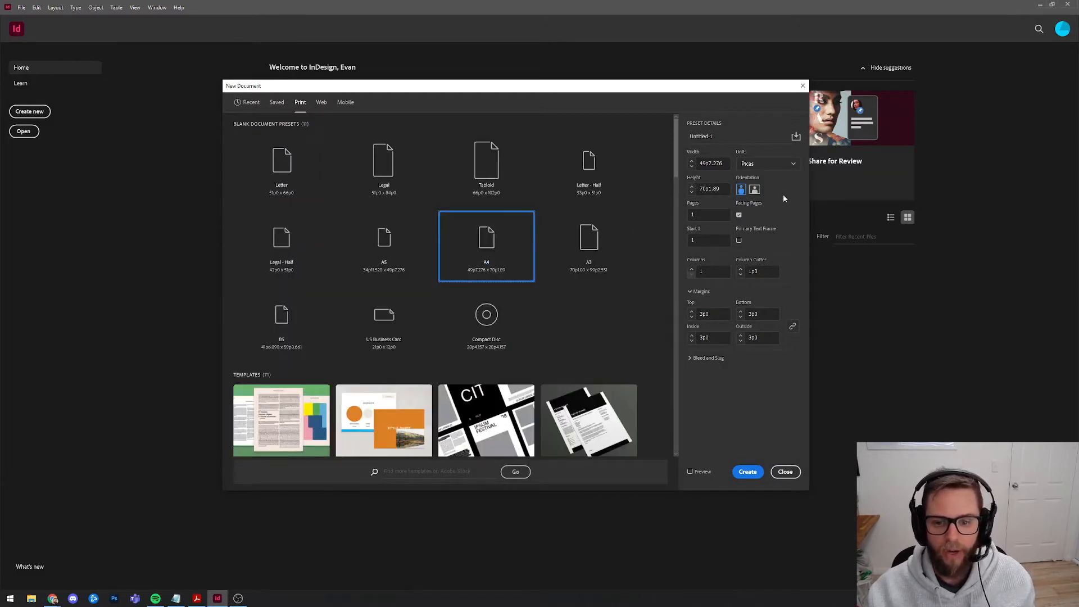
click(739, 215)
click(747, 163)
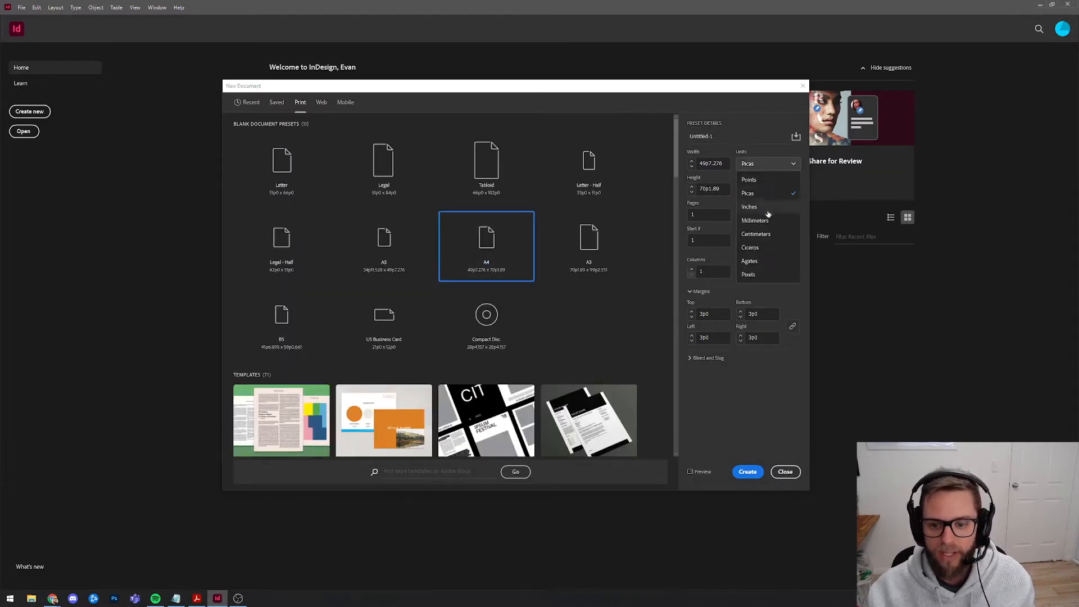
click(755, 211)
Set 12 pages, 3 columns, 5 mm gutter and 10 mm margins, then create the document.
click(714, 216)
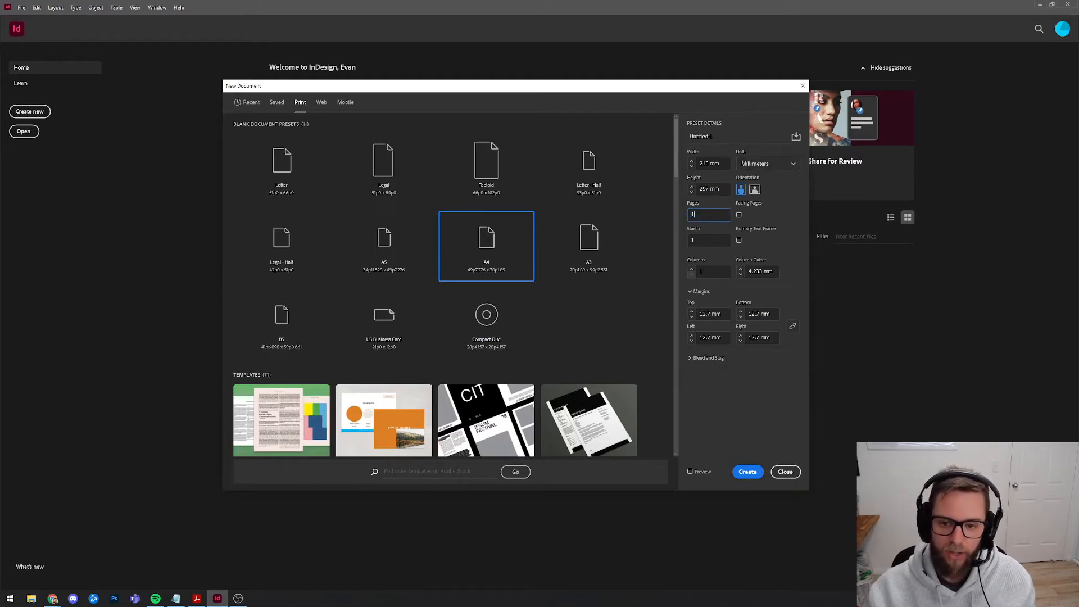
text(12)
key(Tab)
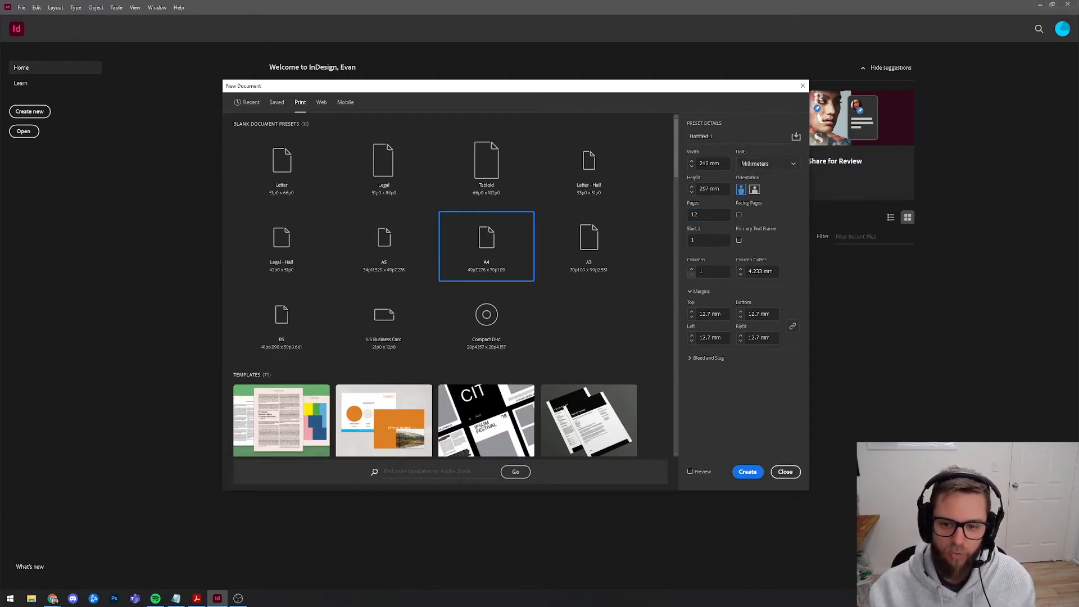
click(703, 215)
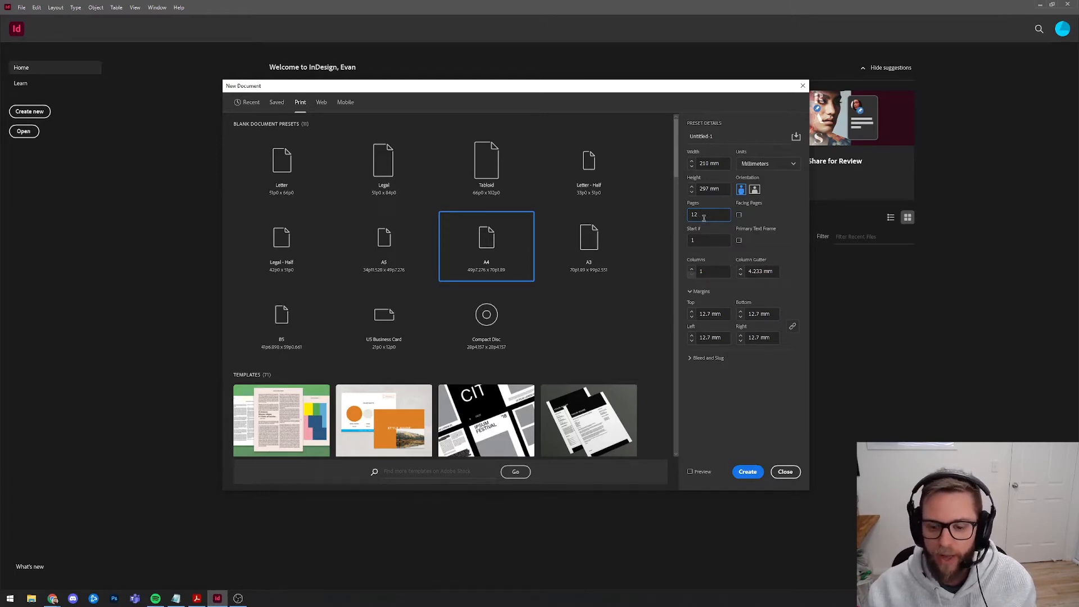
drag(711, 272, 688, 278)
text(3)
drag(776, 272, 743, 272)
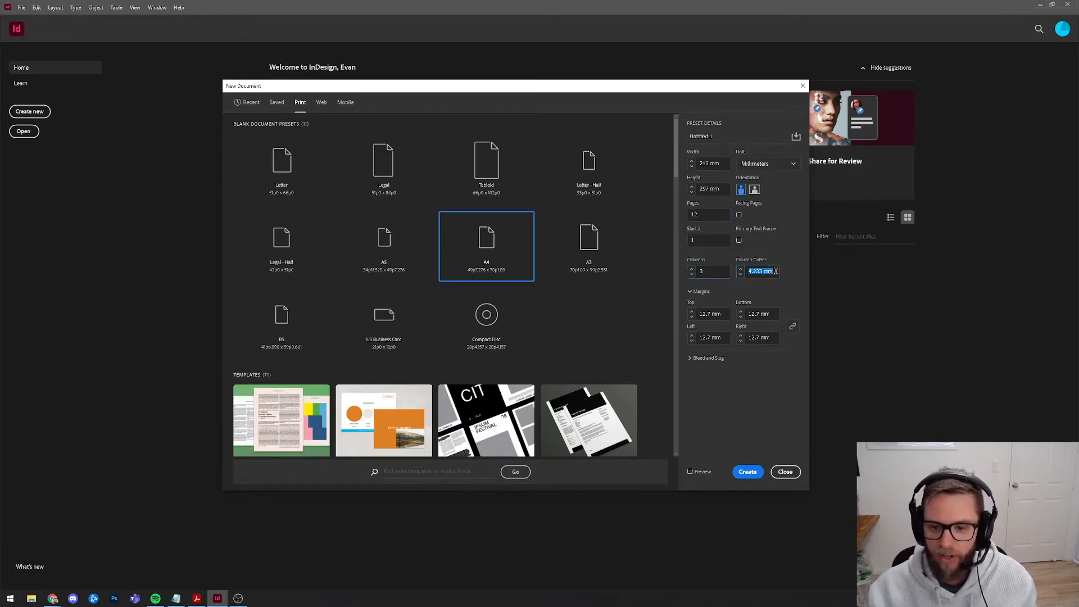
text(5)
drag(725, 314, 670, 316)
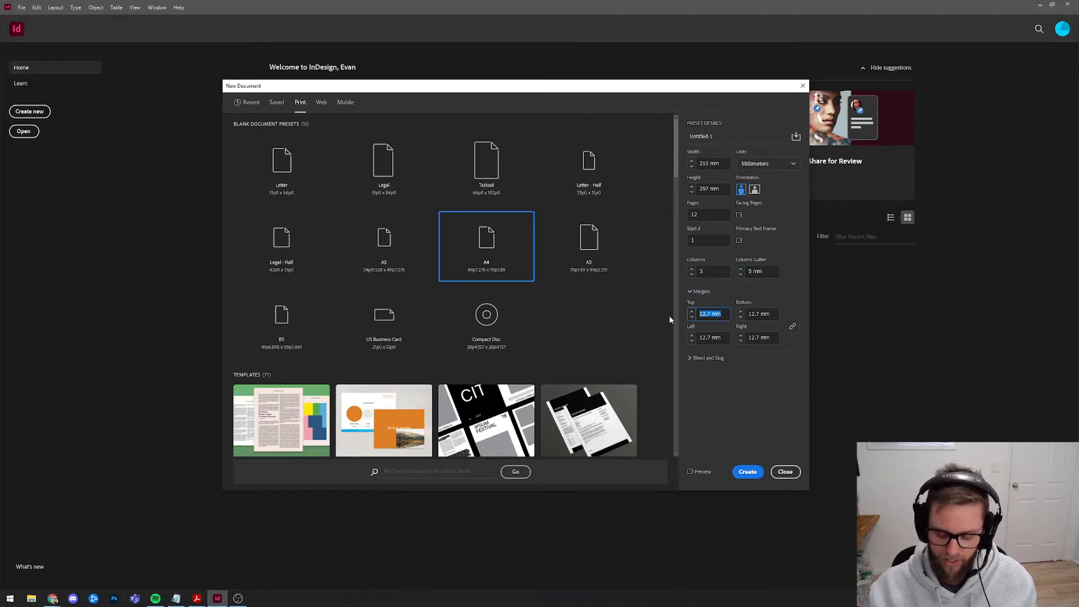
text(10)
key(Tab)
click(724, 313)
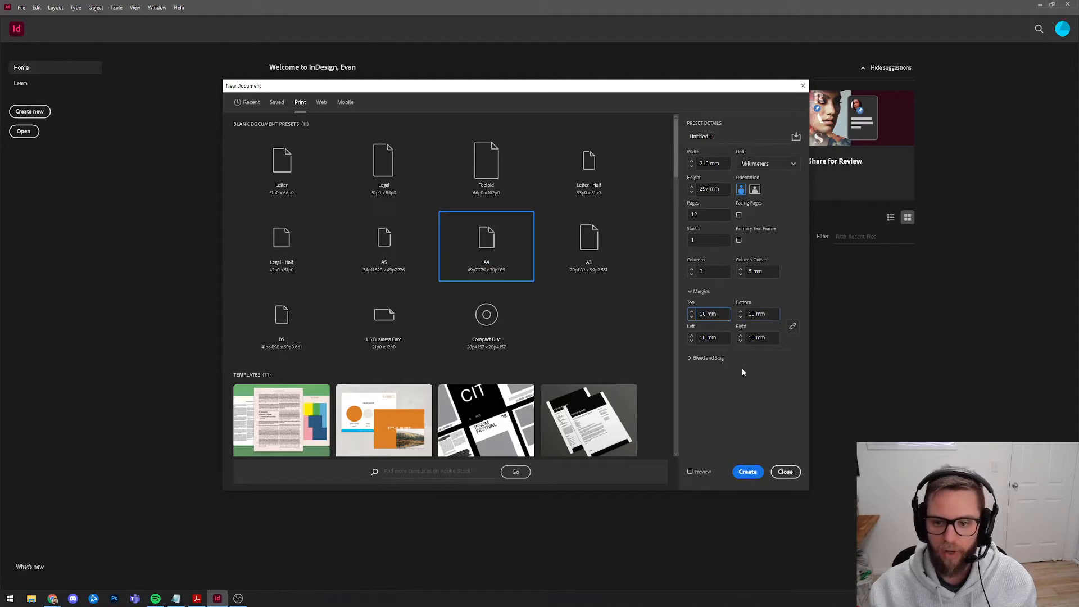
click(745, 476)
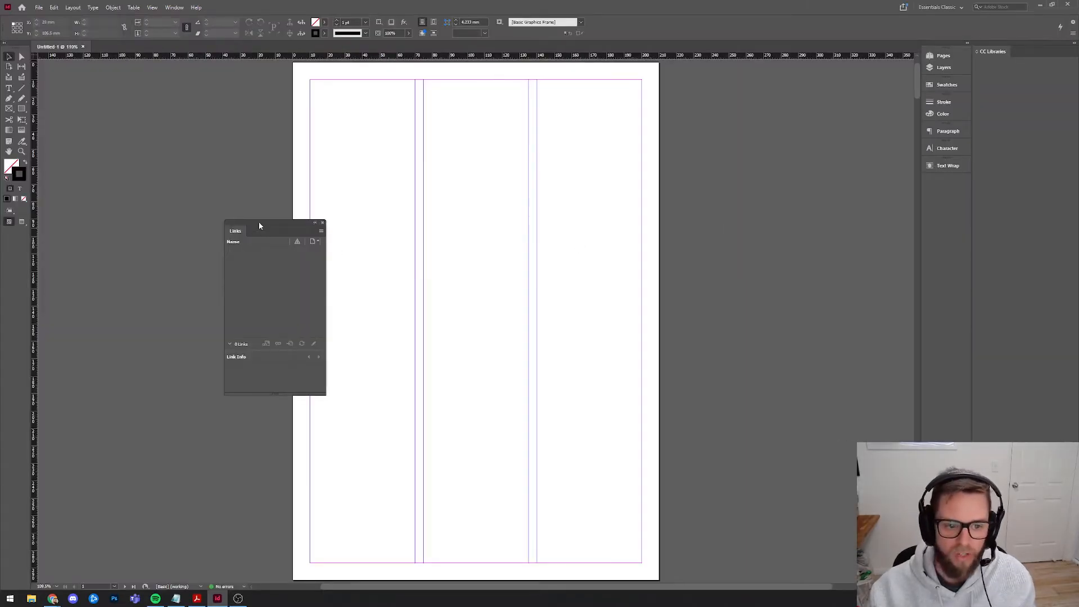
Close the Links panel and open the A-Master page from the Pages panel.
click(322, 223)
click(947, 58)
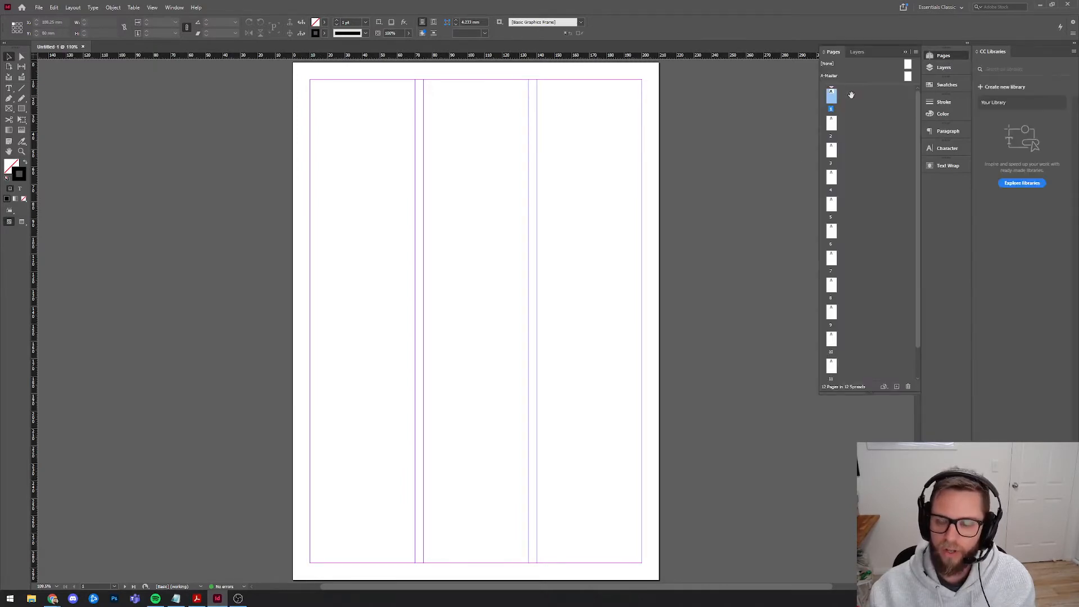
scroll(860, 312, down, 3)
scroll(866, 319, up, 2)
scroll(682, 320, up, 5)
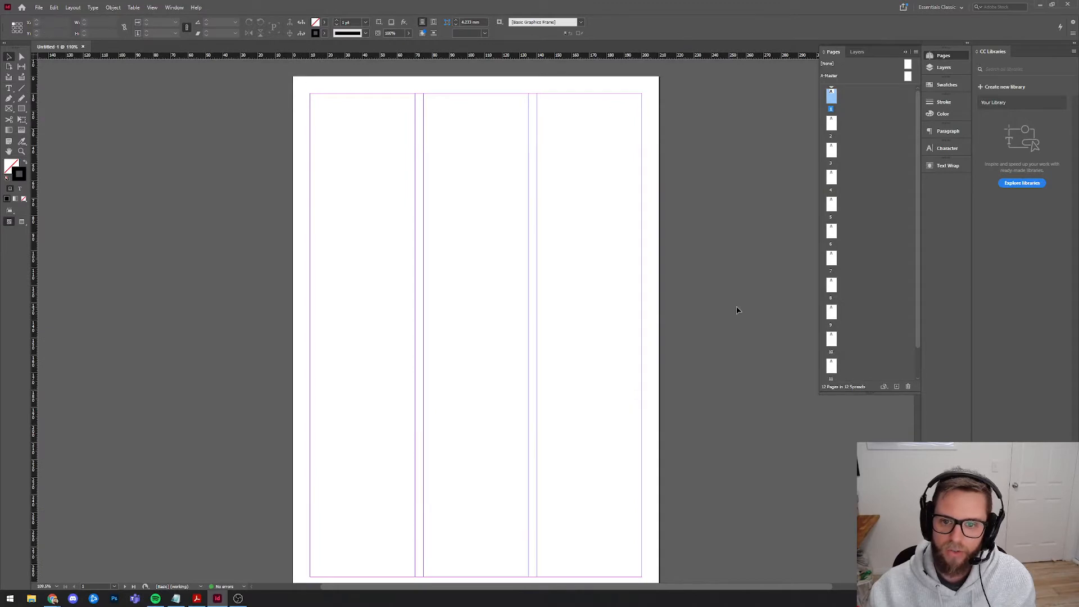
click(908, 77)
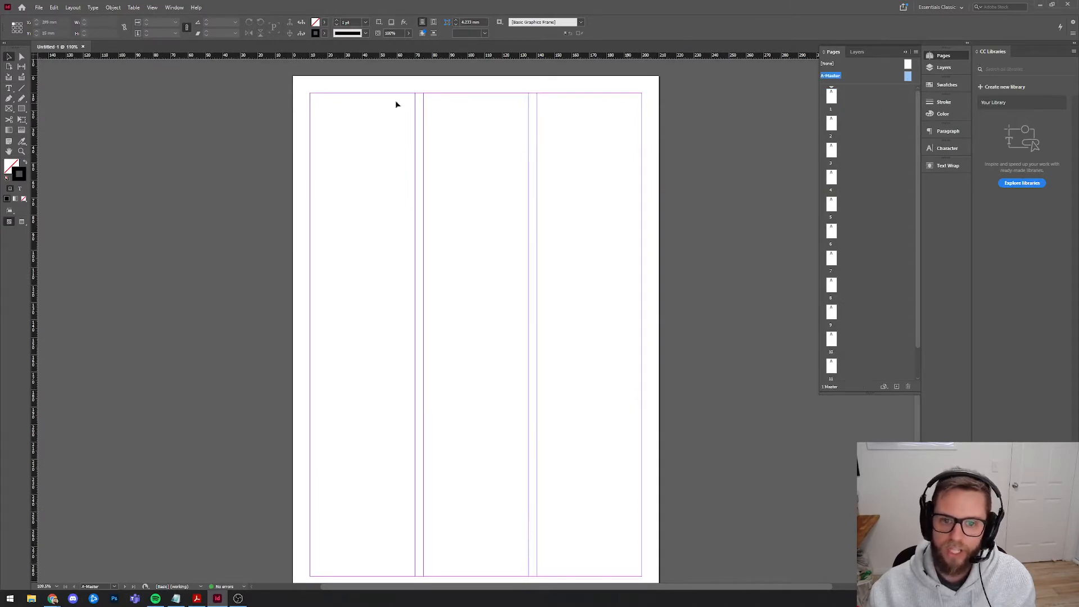
Draw a top-margin text frame reading 'HSC Electronics Portfolio -' followed by the candidate number.
click(8, 89)
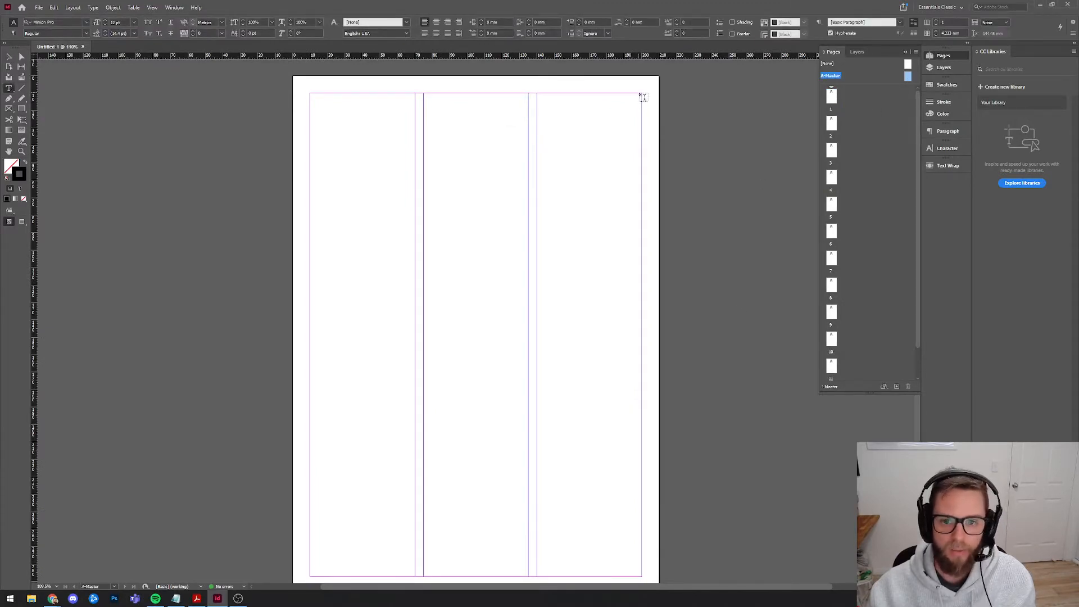
drag(643, 93, 427, 85)
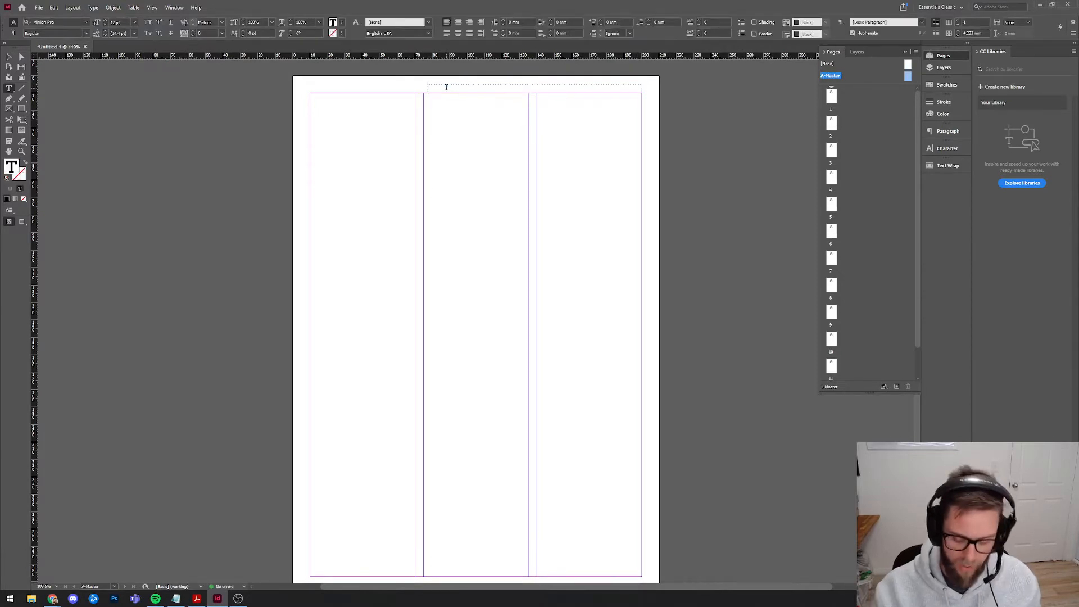
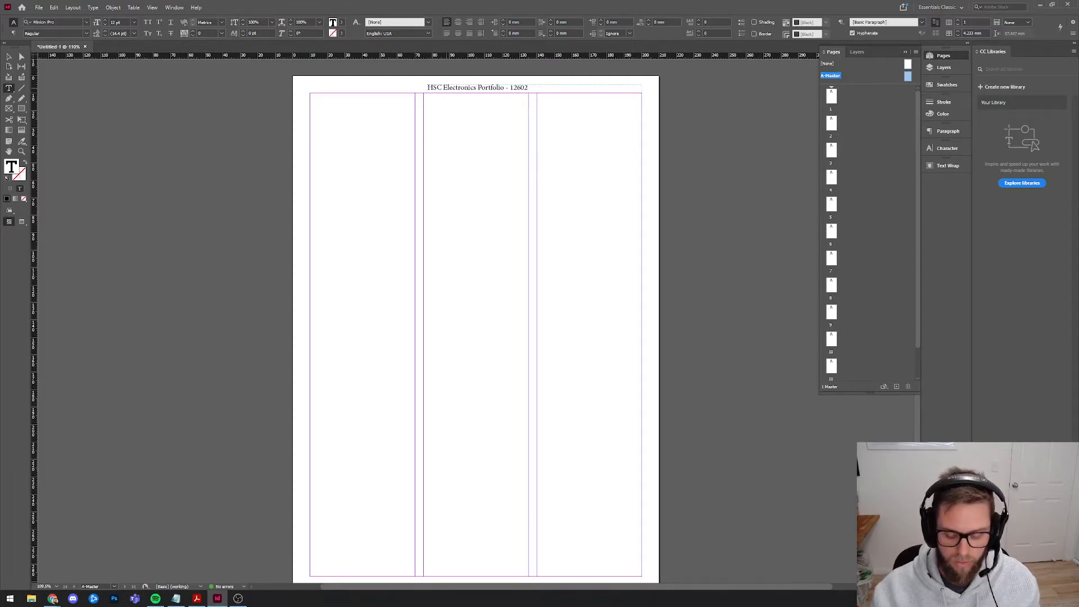
double_click(524, 87)
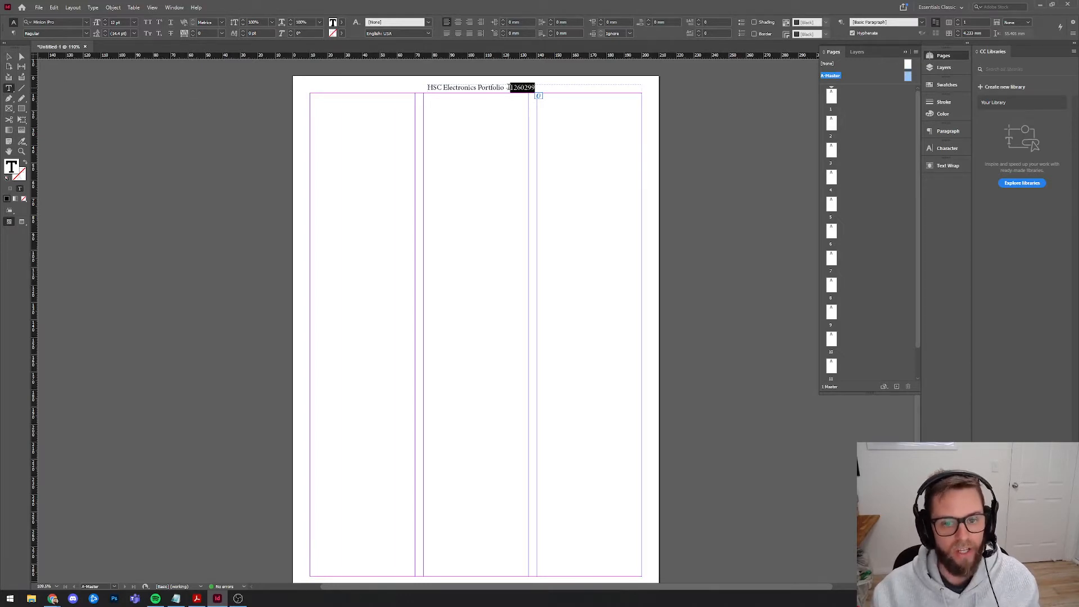
click(516, 89)
double_click(516, 89)
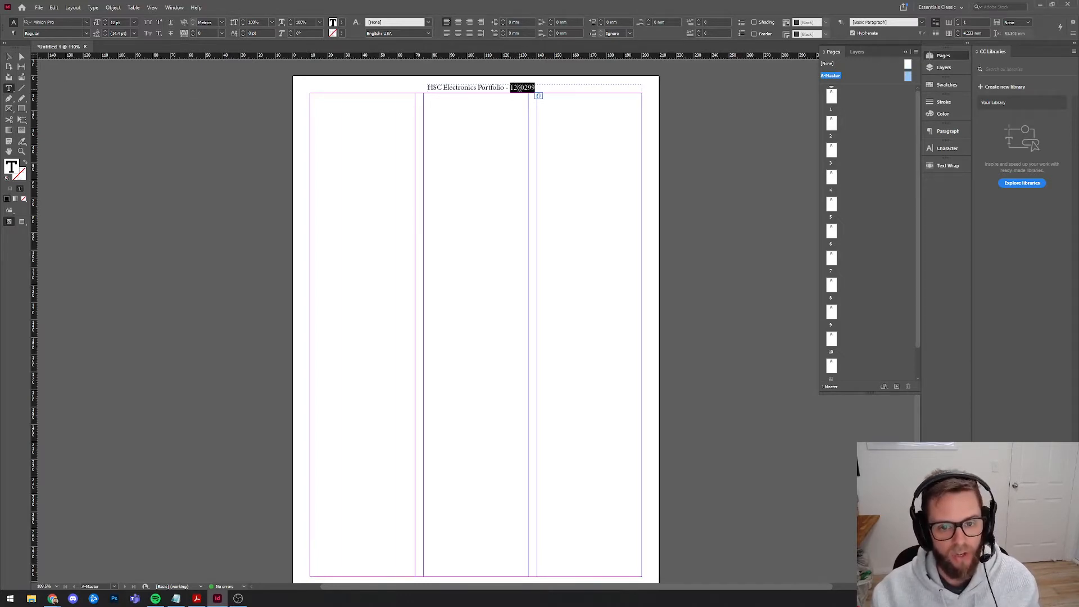
click(518, 88)
double_click(513, 88)
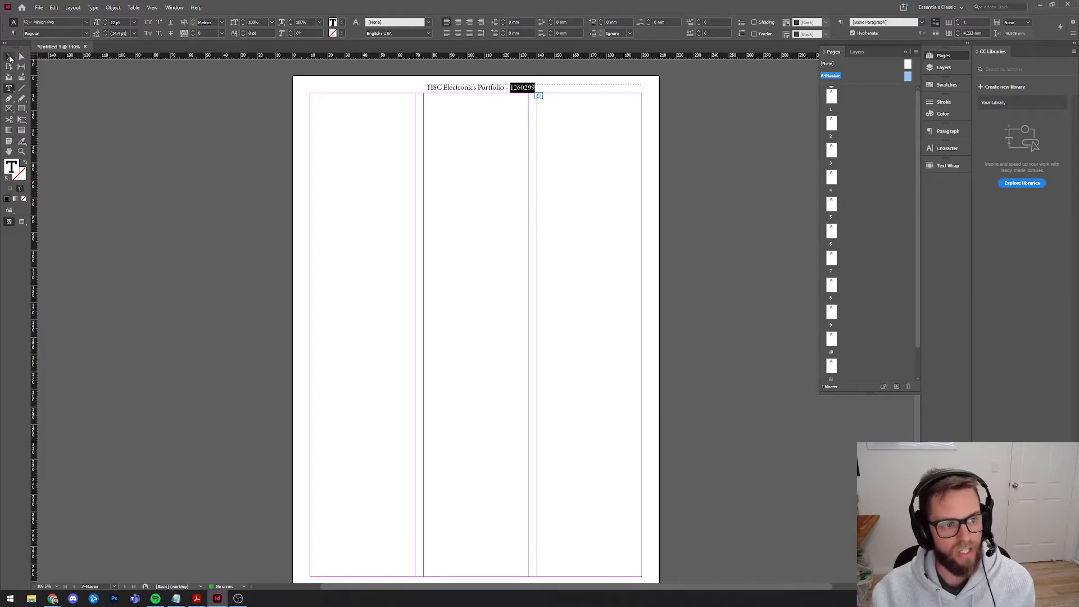
click(9, 58)
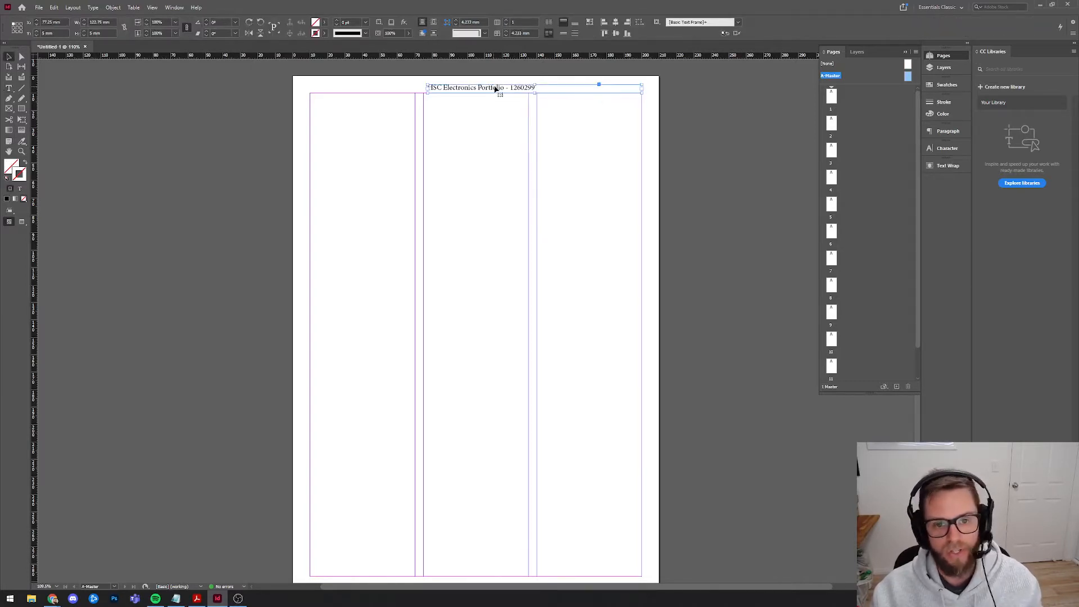
Right-align the header and set it in Bookman Old Style Regular at 10 pt.
click(936, 131)
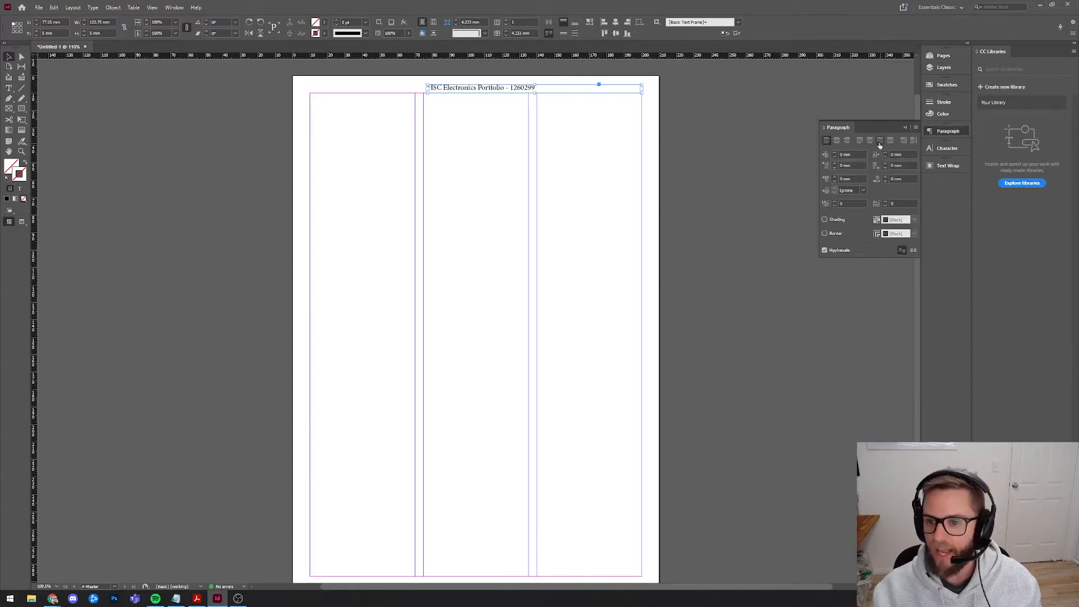
click(847, 139)
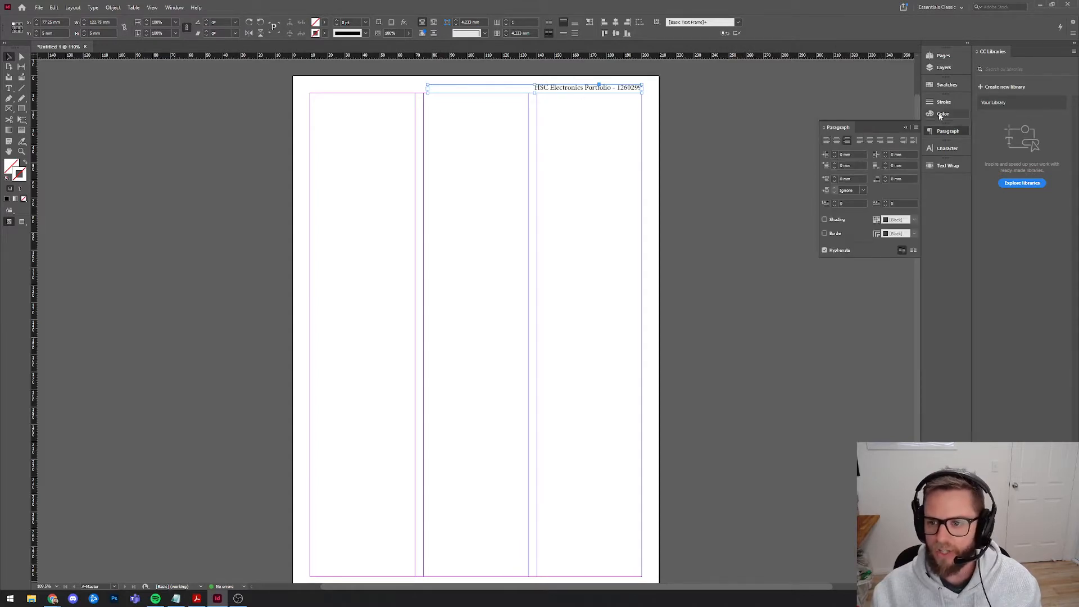
click(947, 148)
click(882, 157)
text(bookman)
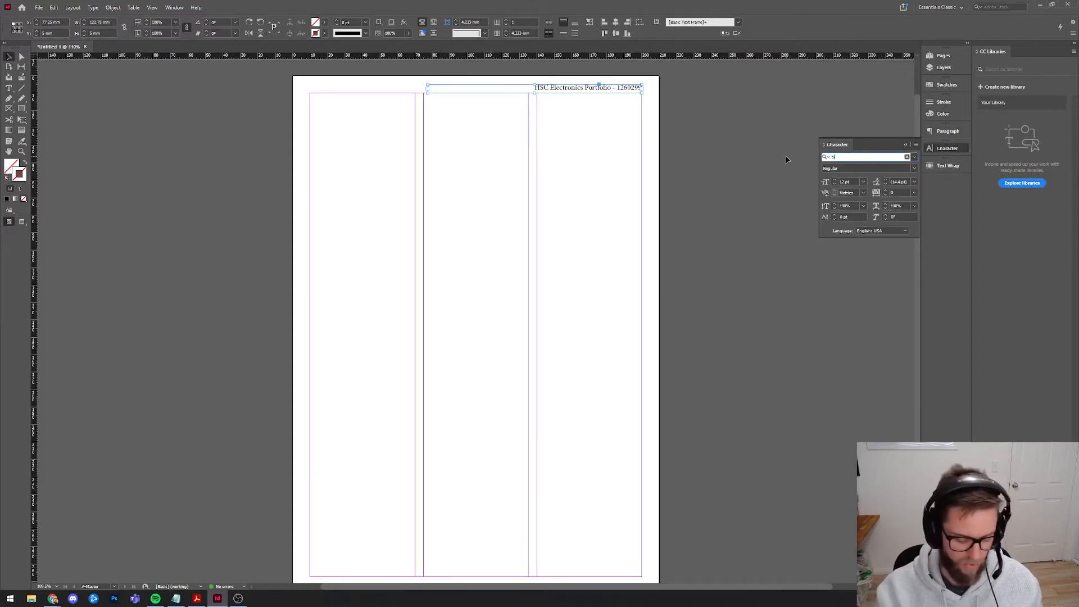
key(Down)
key(Down)
key(Down)
key(Return)
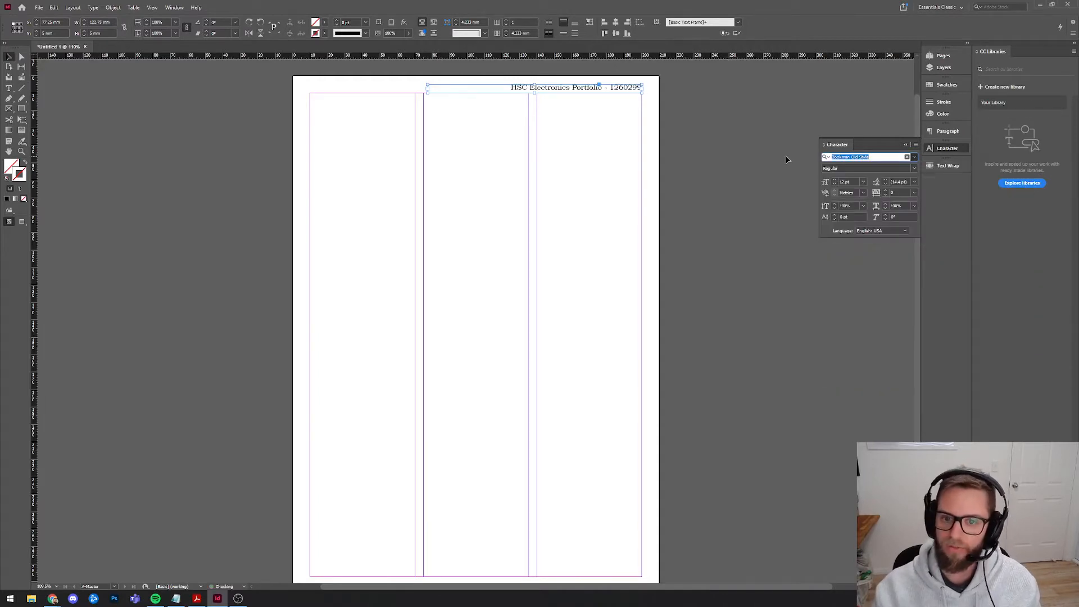
click(835, 184)
click(835, 184)
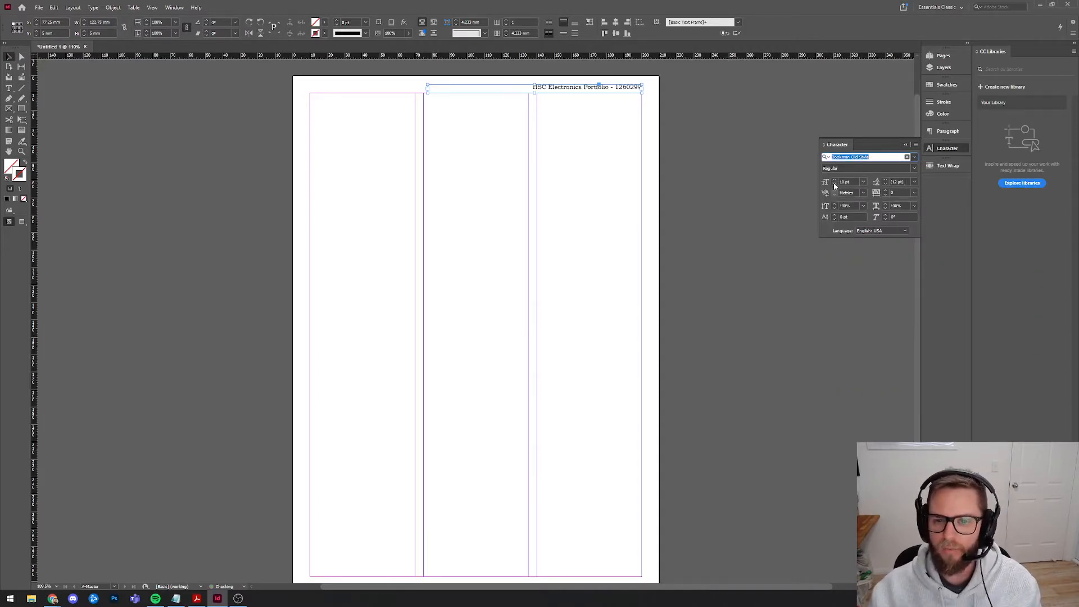
click(580, 98)
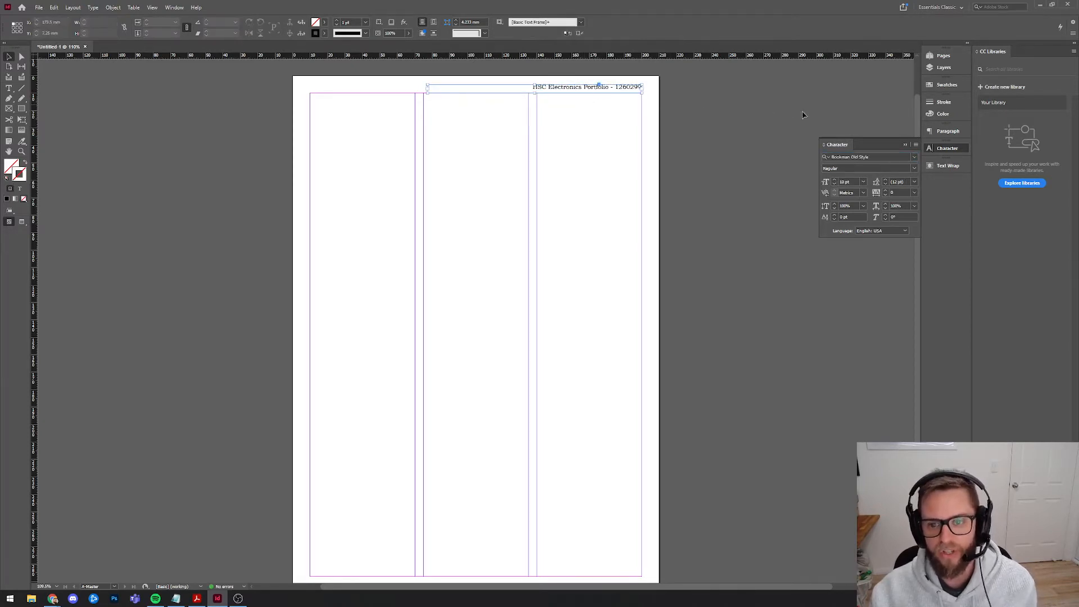
click(607, 89)
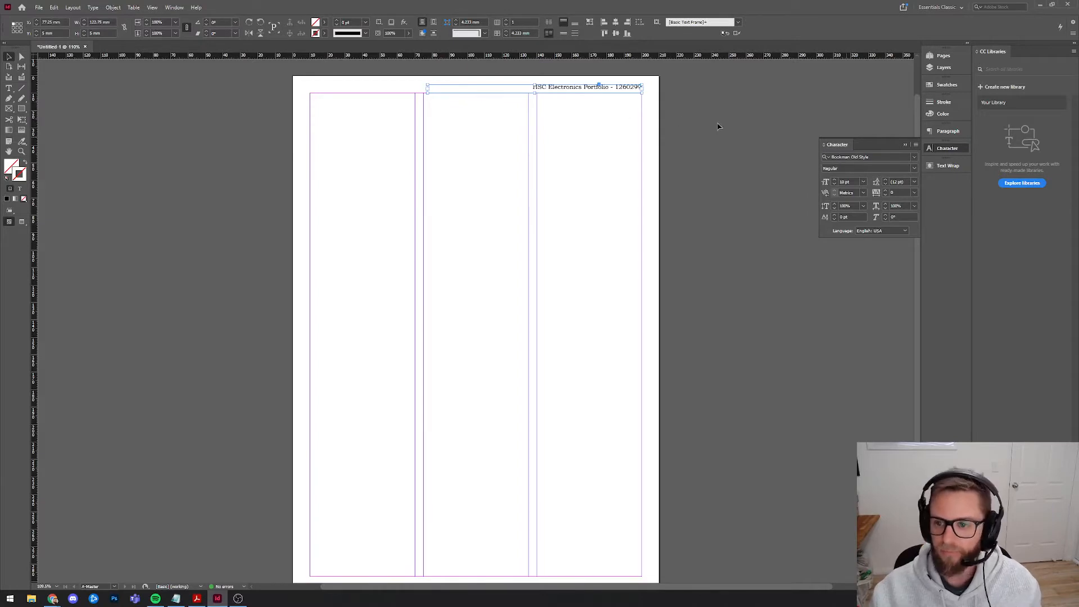
scroll(596, 234, down, 2)
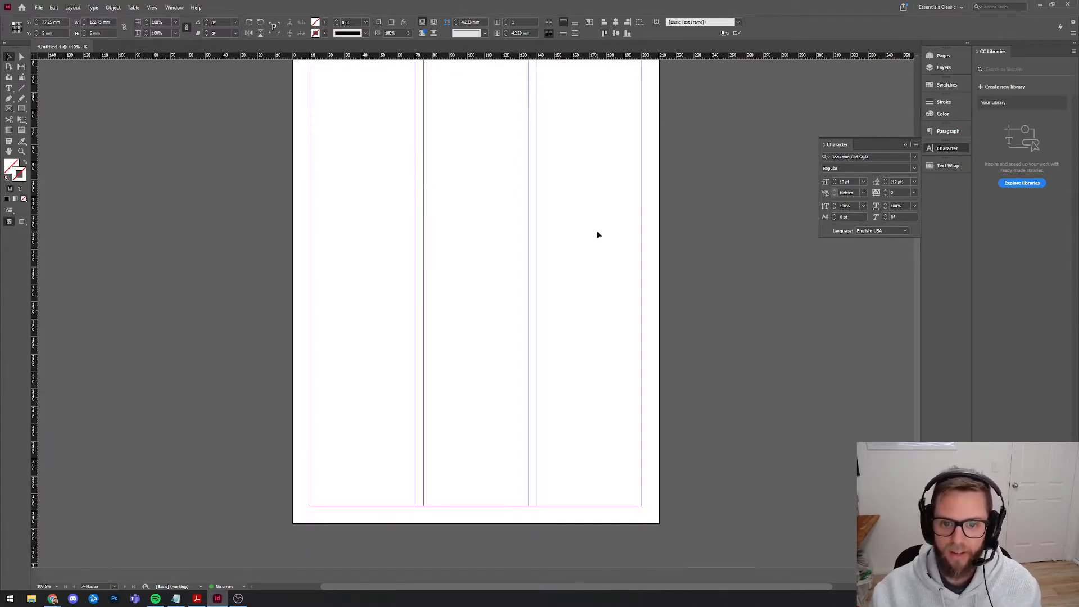
Paste a copy of the header frame at the bottom margin and centre its text.
key(ctrl+v)
drag(504, 315, 506, 513)
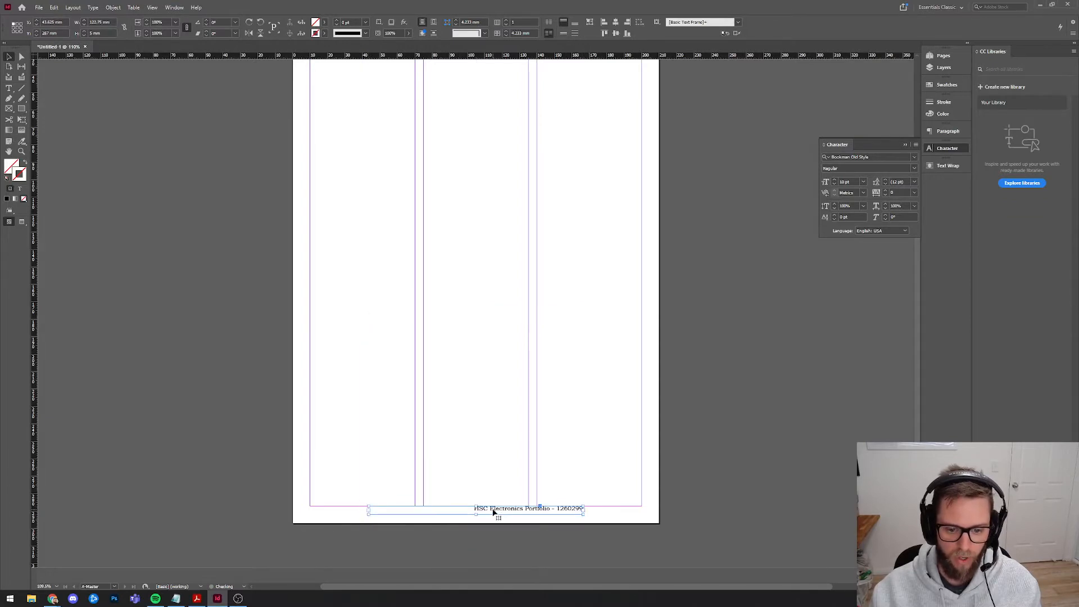
double_click(495, 509)
triple_click(534, 508)
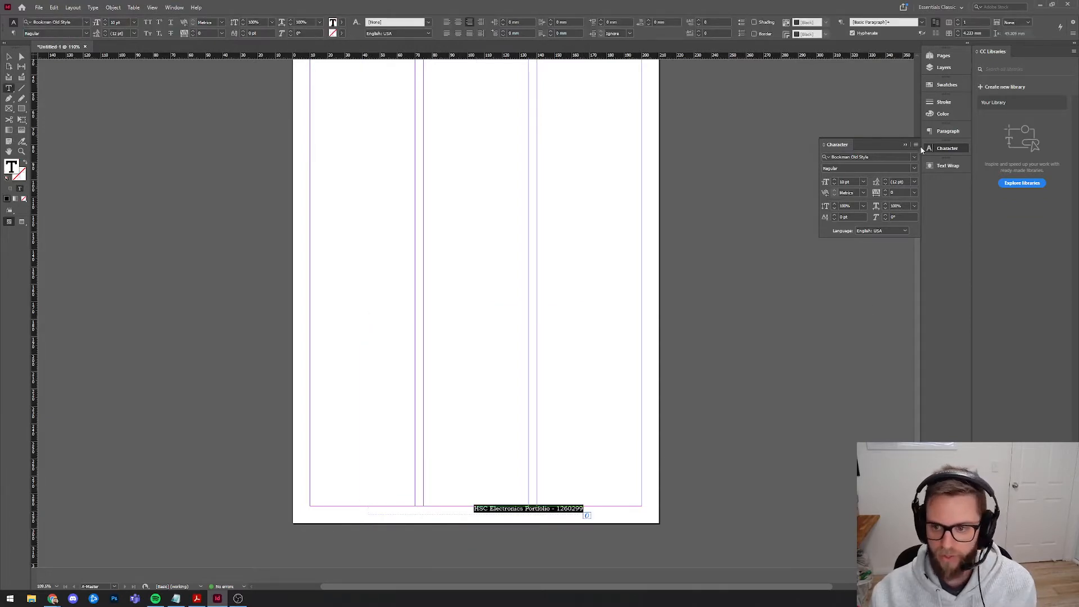
click(946, 132)
click(837, 140)
Insert a Current Page Number marker in the footer and make it Bookman Old Style Bold.
click(475, 509)
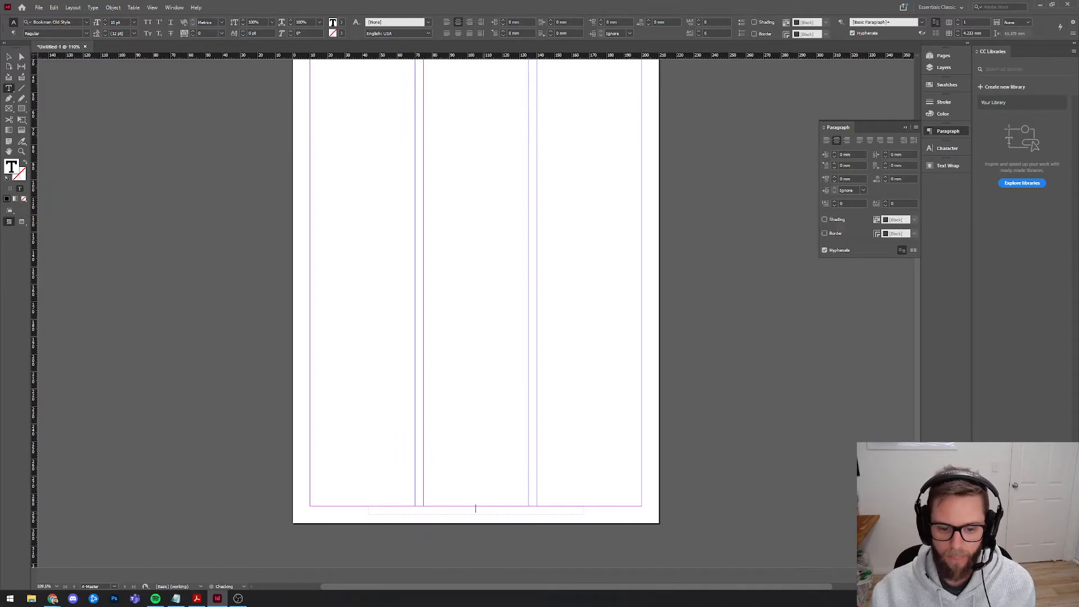
right_click(475, 508)
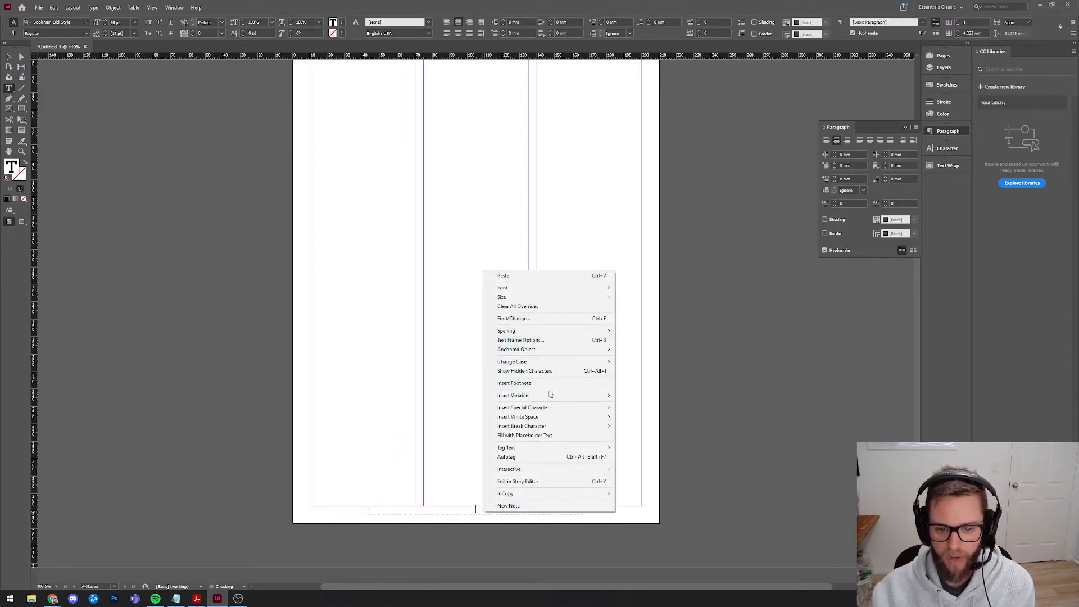
mouse_move(553, 408)
mouse_move(652, 418)
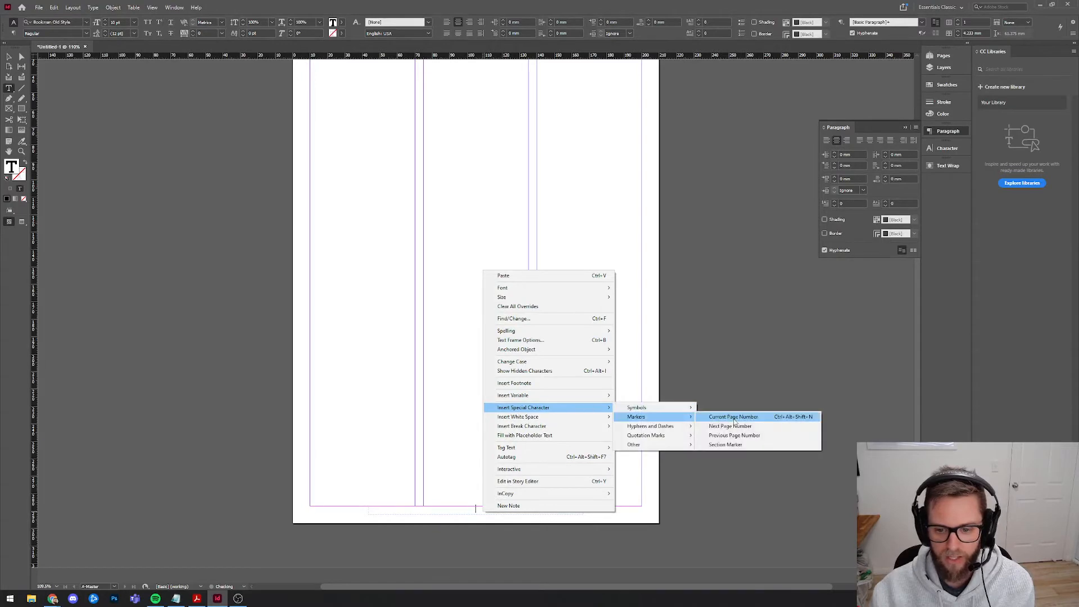
click(734, 419)
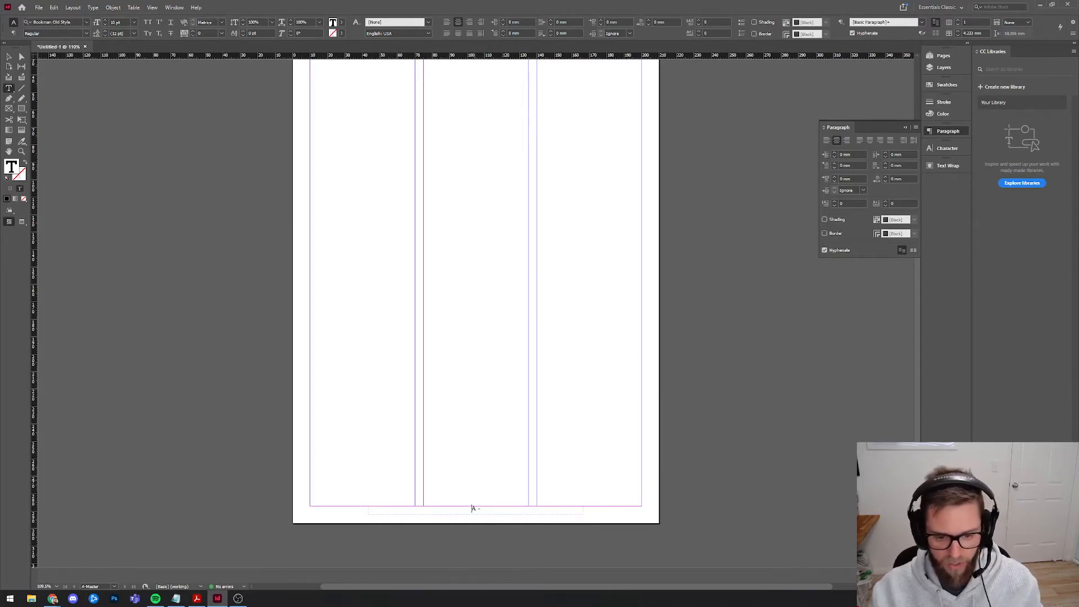
key(ctrl+a)
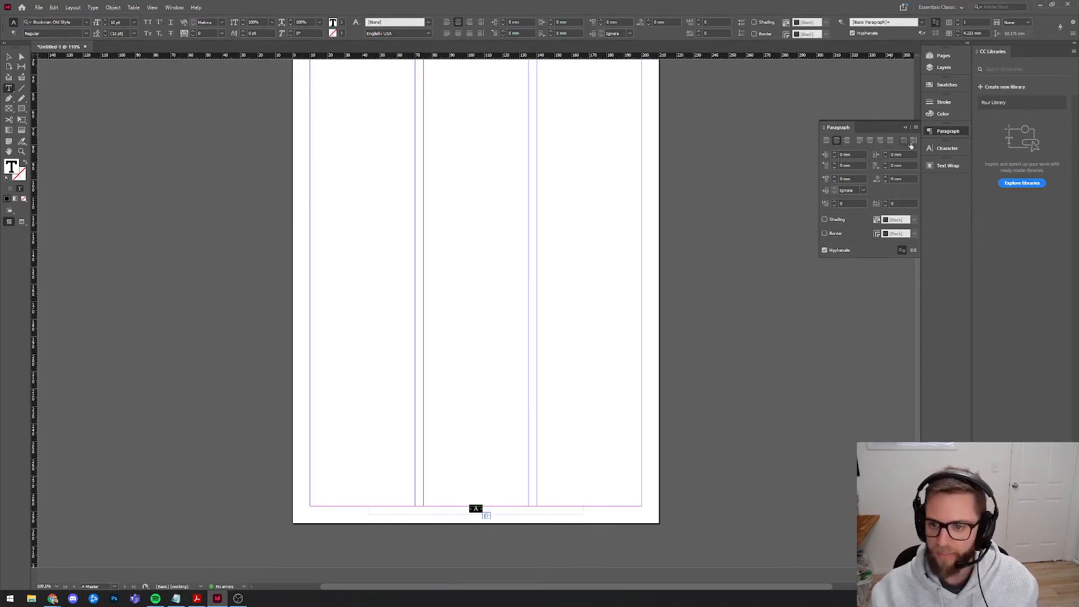
click(947, 149)
click(906, 170)
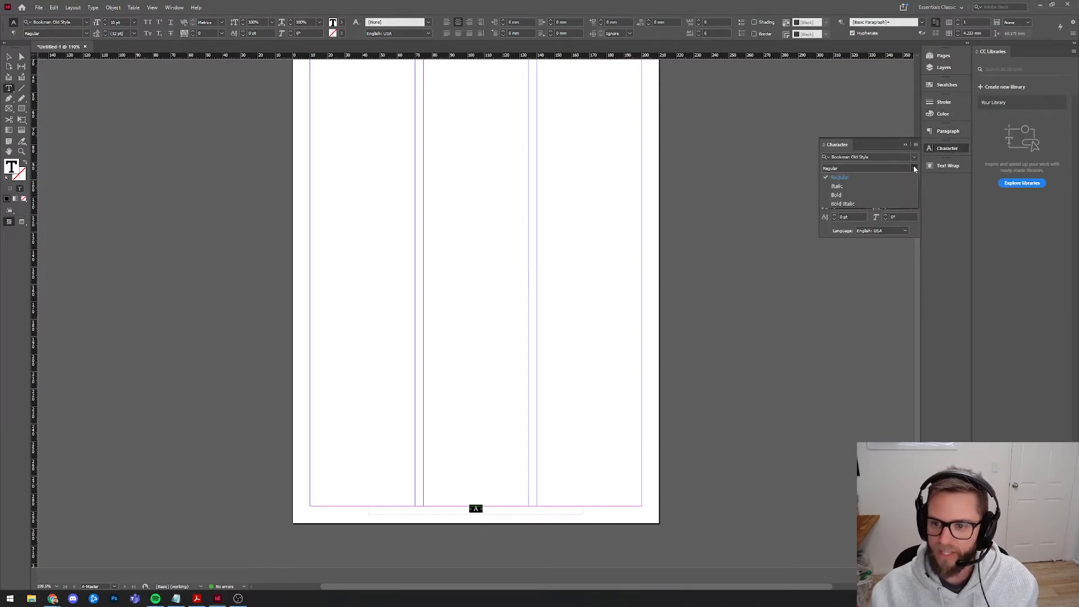
click(846, 195)
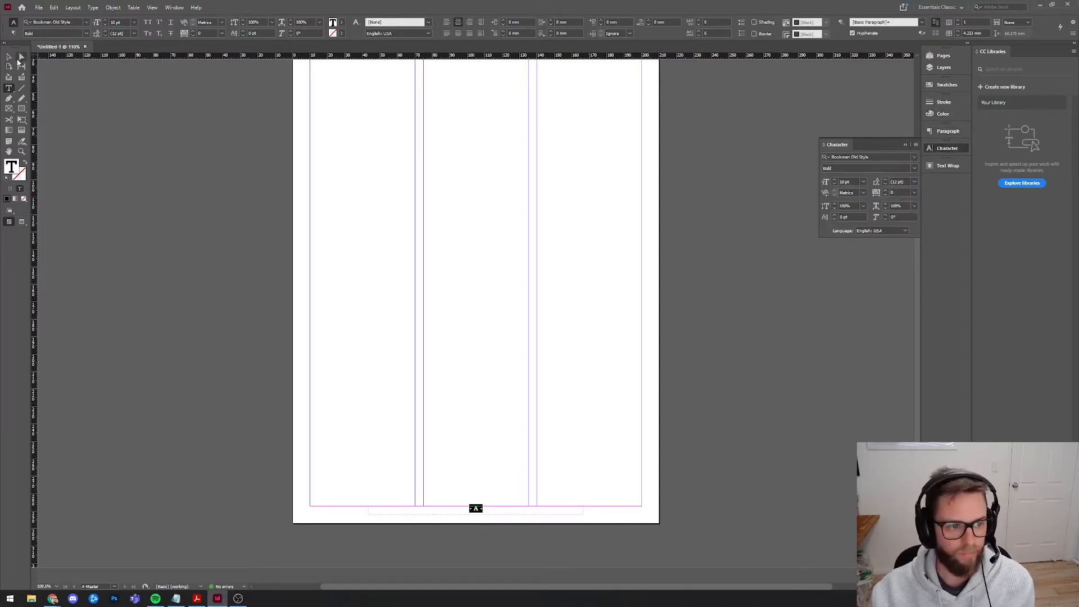
Set the footer frame's vertical text alignment to Bottom in Text Frame Options.
right_click(490, 512)
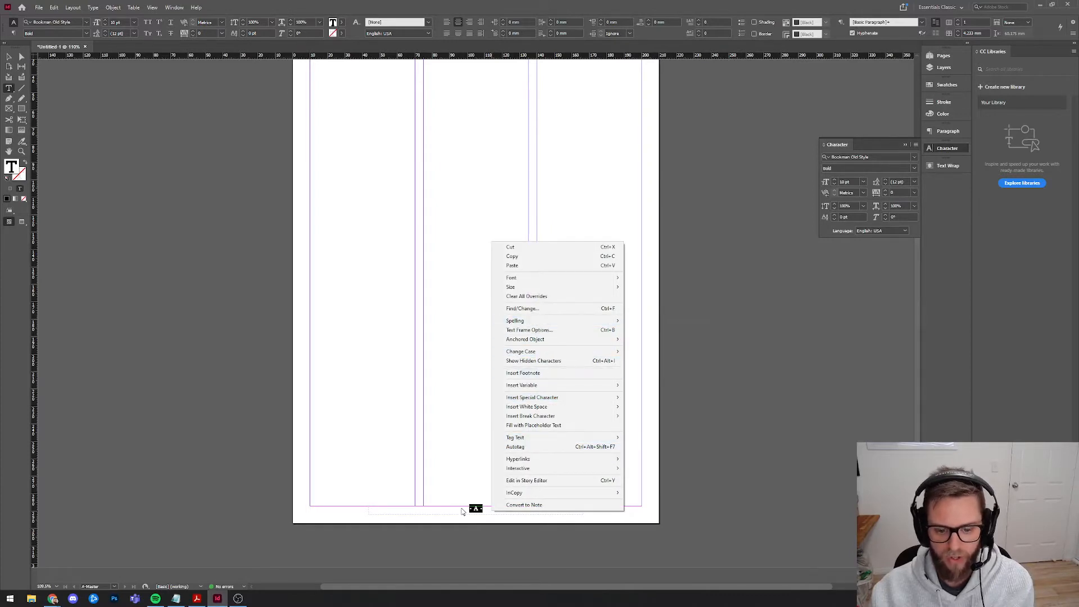
click(551, 335)
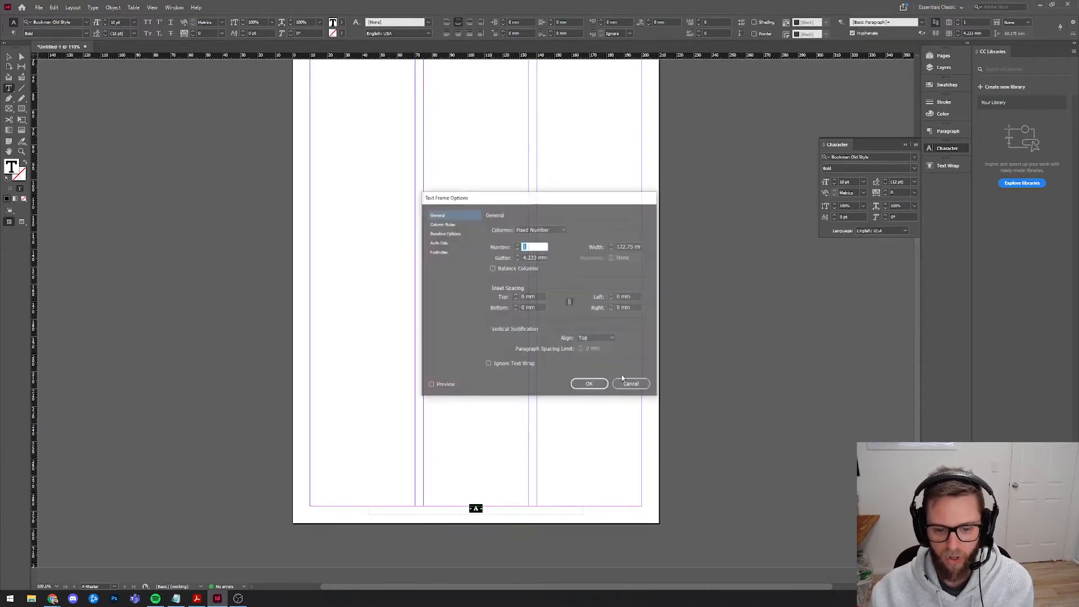
click(596, 339)
click(592, 365)
click(588, 385)
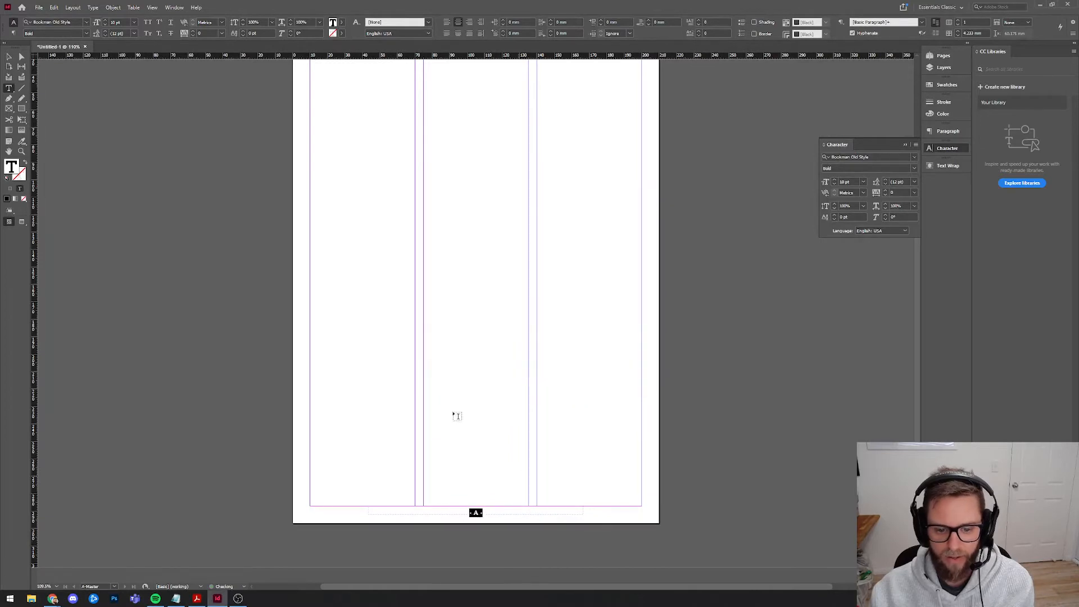
key(Escape)
click(667, 293)
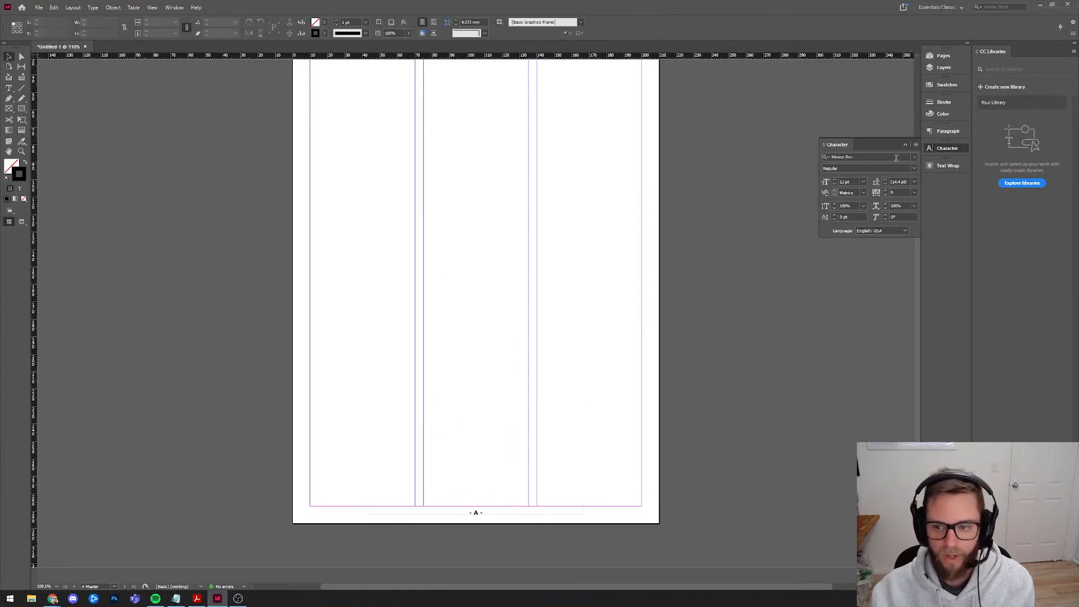
On page 1, draw a wide rectangle across the columns aligned to the left margin.
click(945, 56)
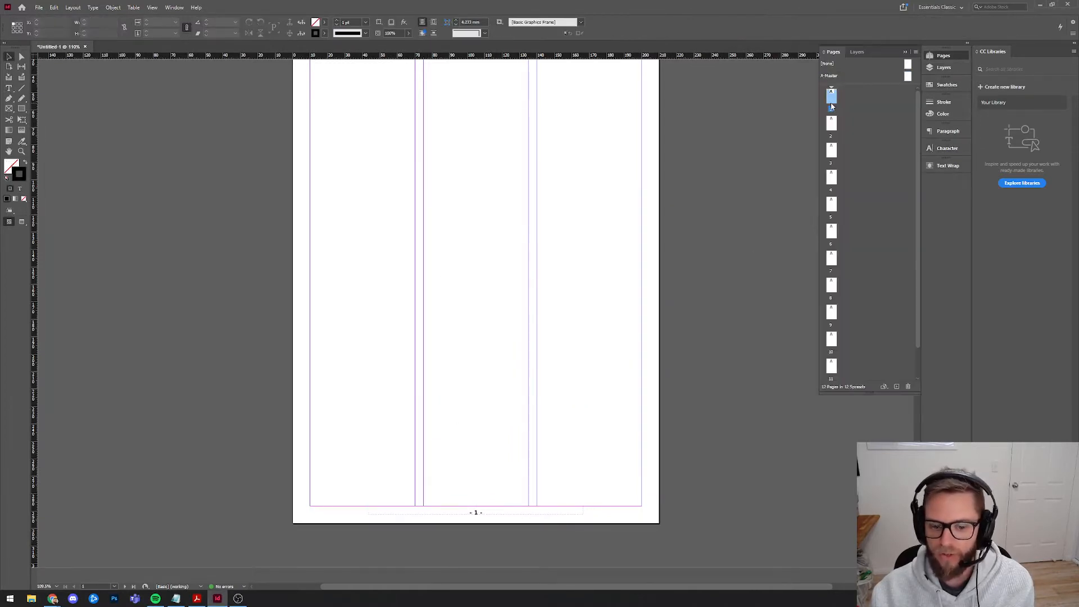
double_click(831, 97)
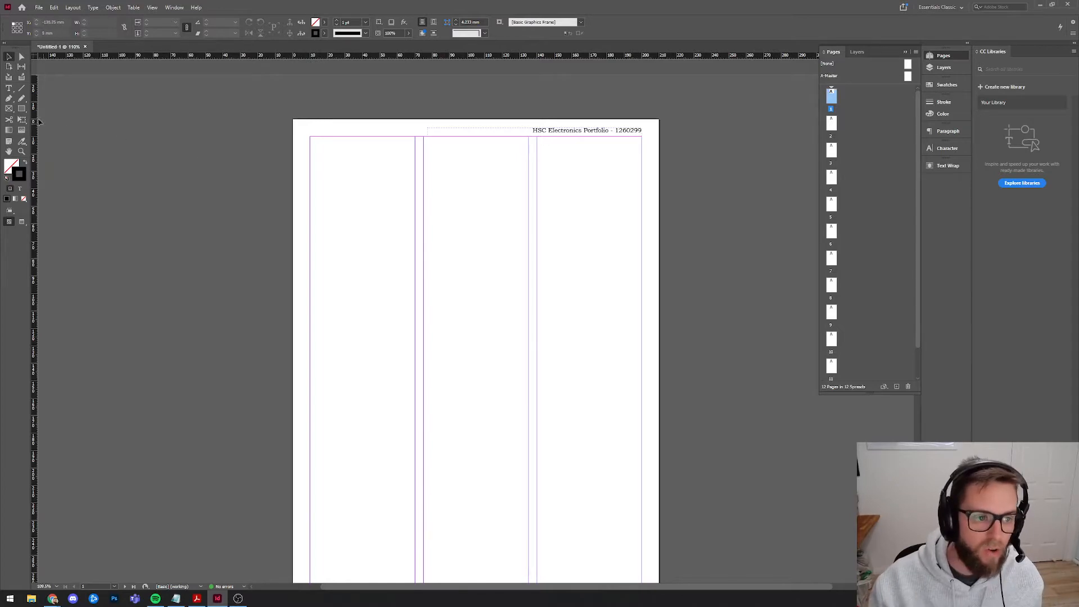
click(21, 109)
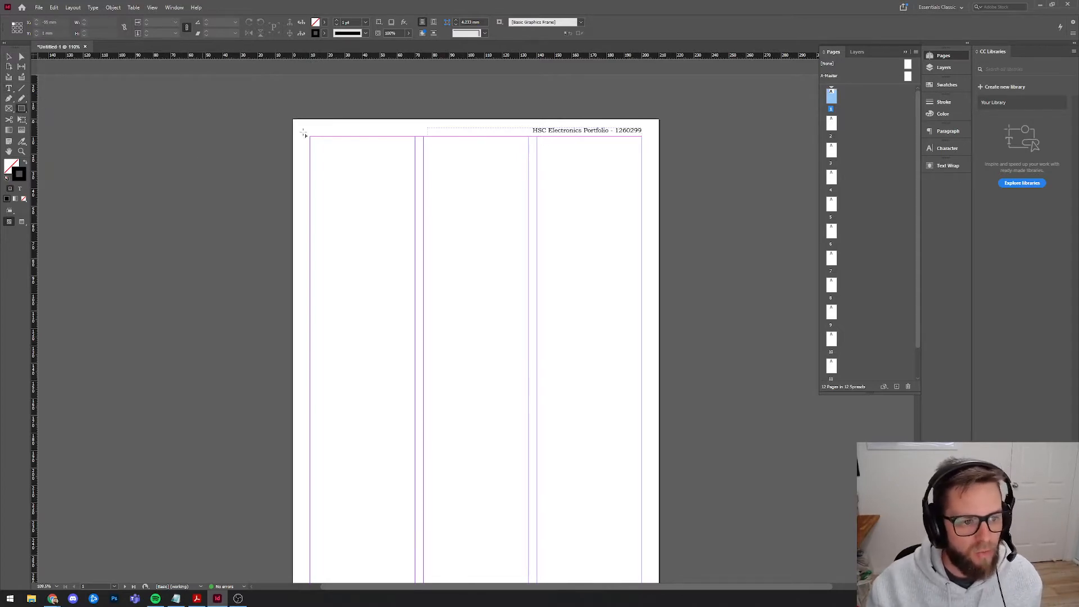
mouse_move(310, 263)
mouse_down()
mouse_move(595, 361)
mouse_move(616, 352)
mouse_move(616, 339)
mouse_up()
click(25, 163)
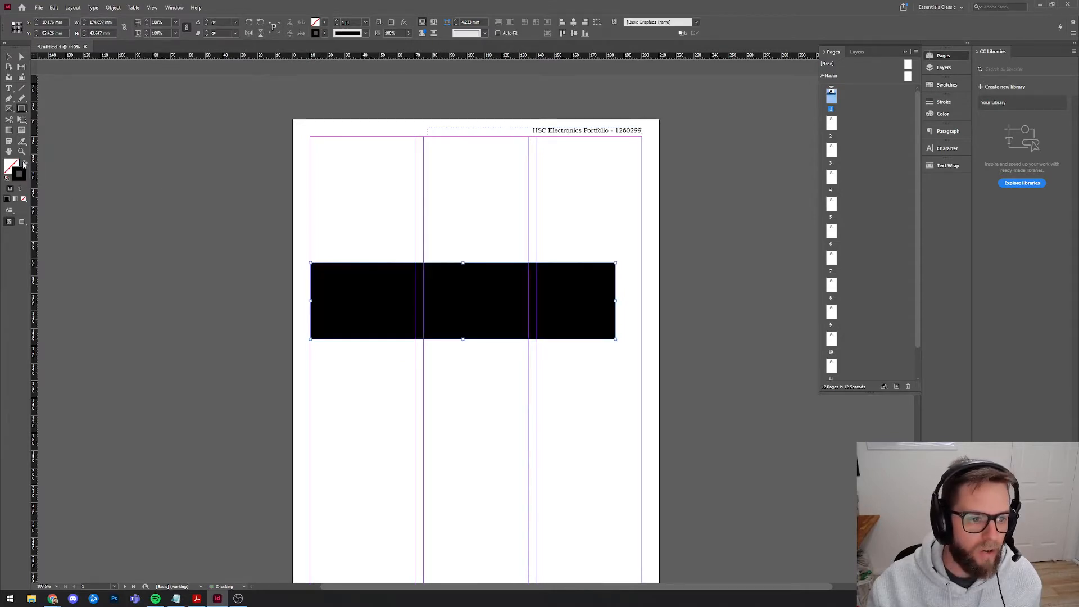
click(9, 57)
drag(341, 311, 337, 309)
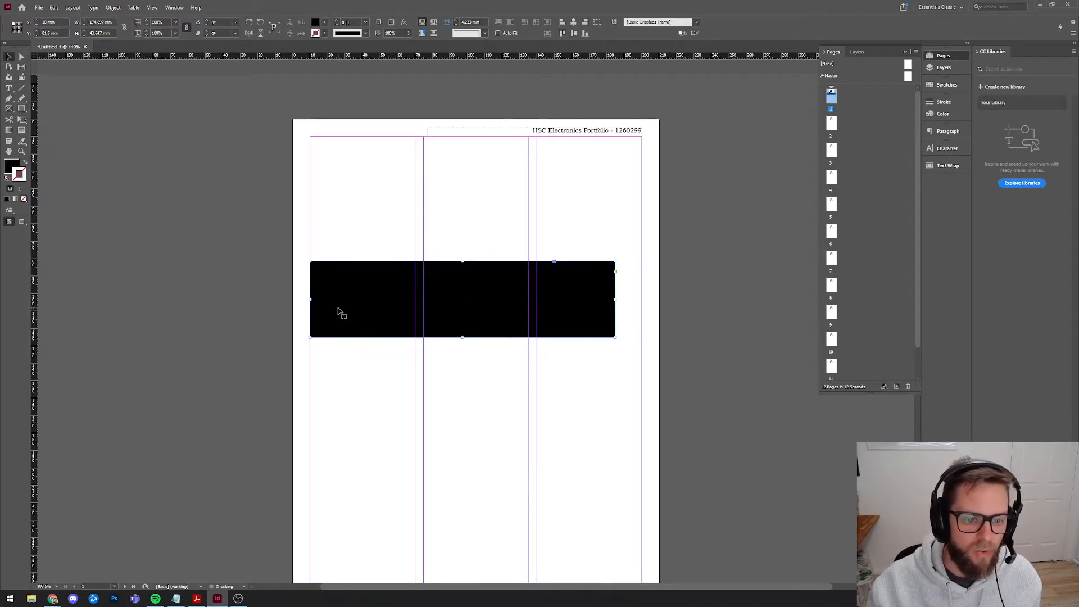
Give the rectangle no stroke and a C=100 cyan fill at 66% tint.
click(946, 85)
click(857, 192)
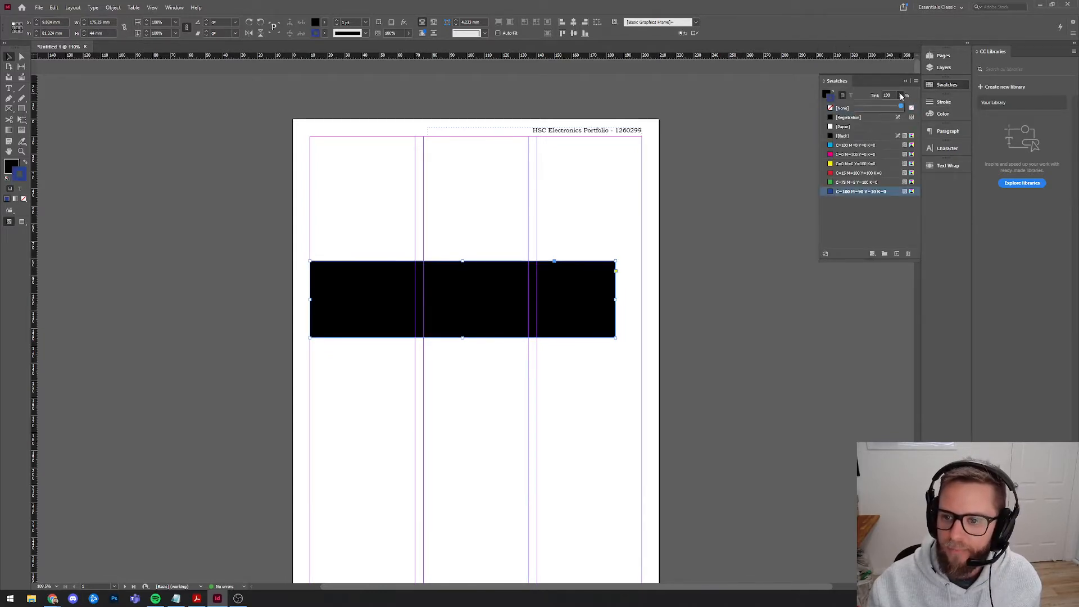
click(837, 95)
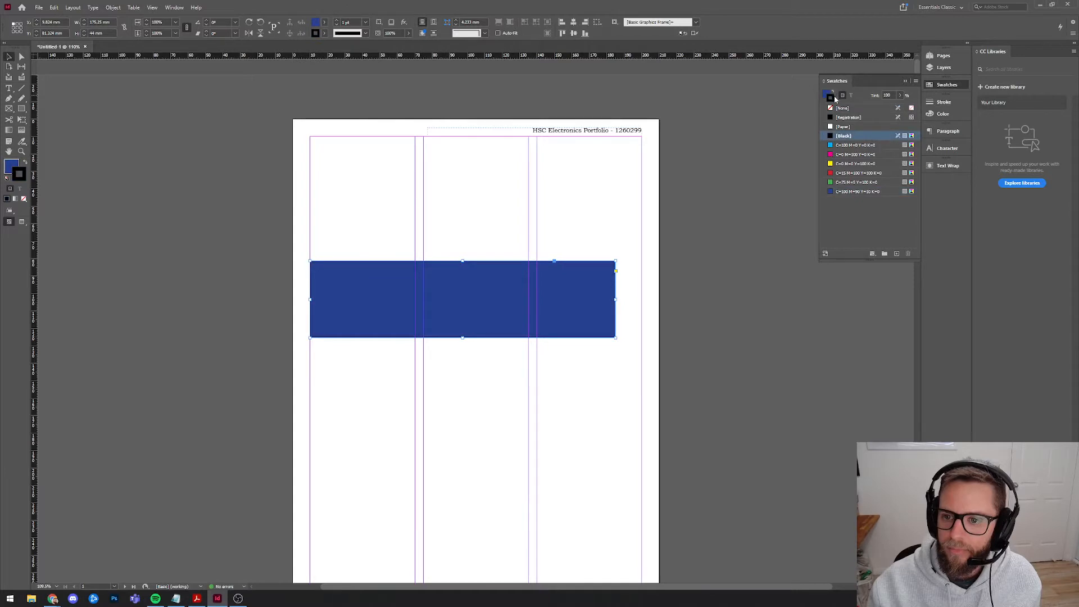
click(842, 108)
click(830, 96)
click(899, 95)
drag(902, 108, 876, 108)
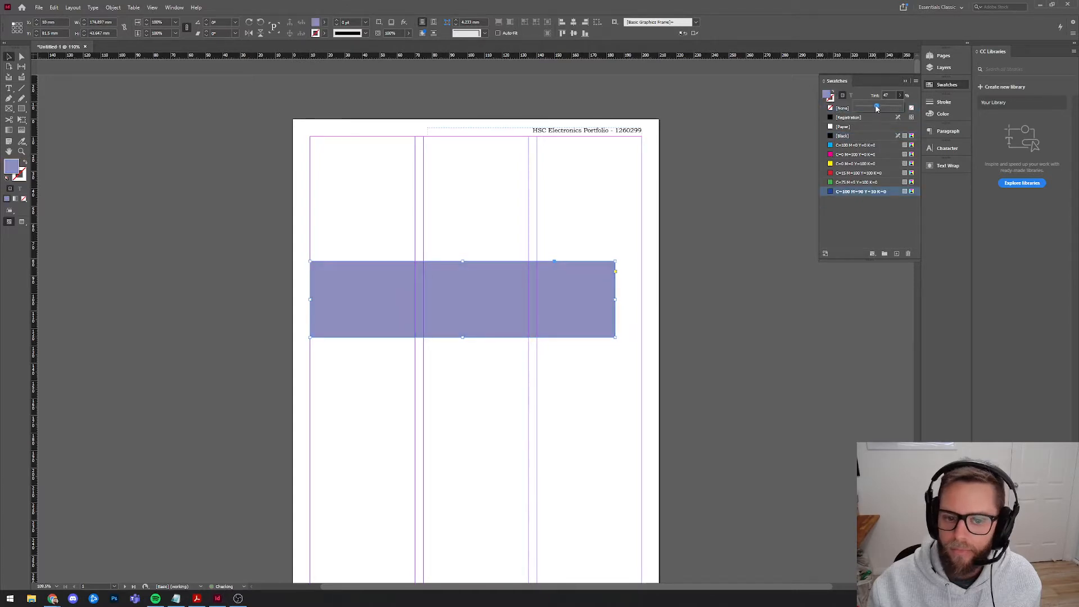
click(848, 145)
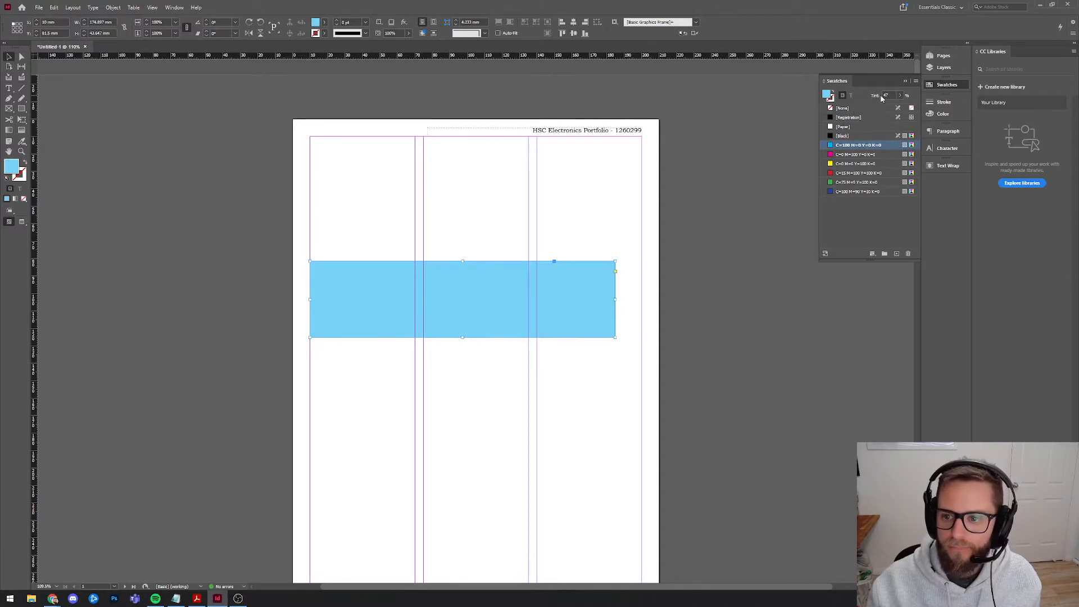
click(900, 95)
drag(879, 107, 884, 109)
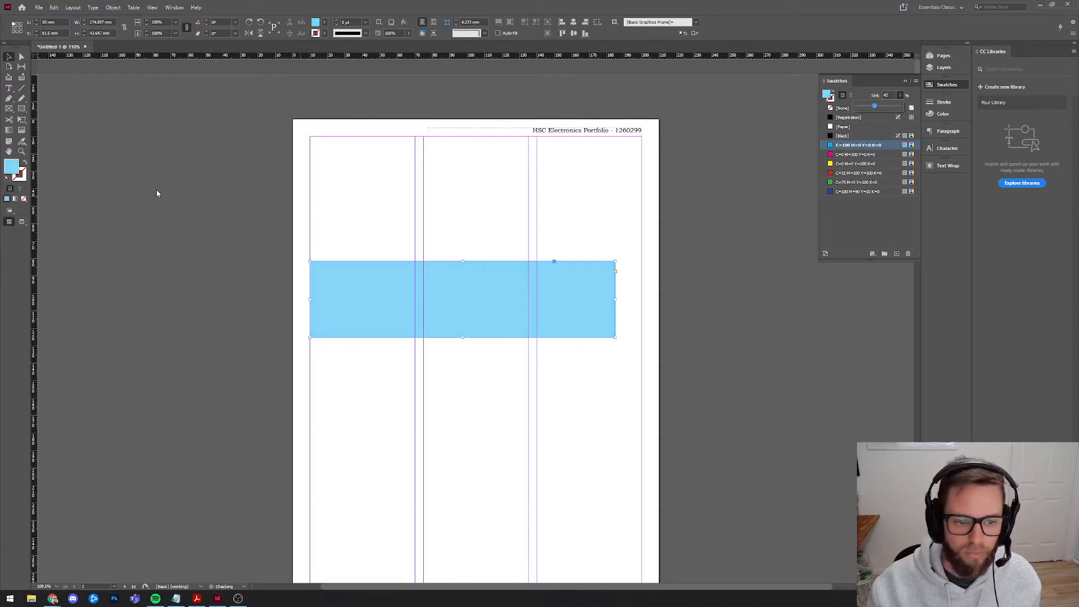
drag(335, 181, 605, 241)
Type 'HSC Electronics Portfolio' in a new text frame and set it in Bookman Old Style Bold.
key(t)
drag(369, 204, 610, 248)
text(HSC Electronics P)
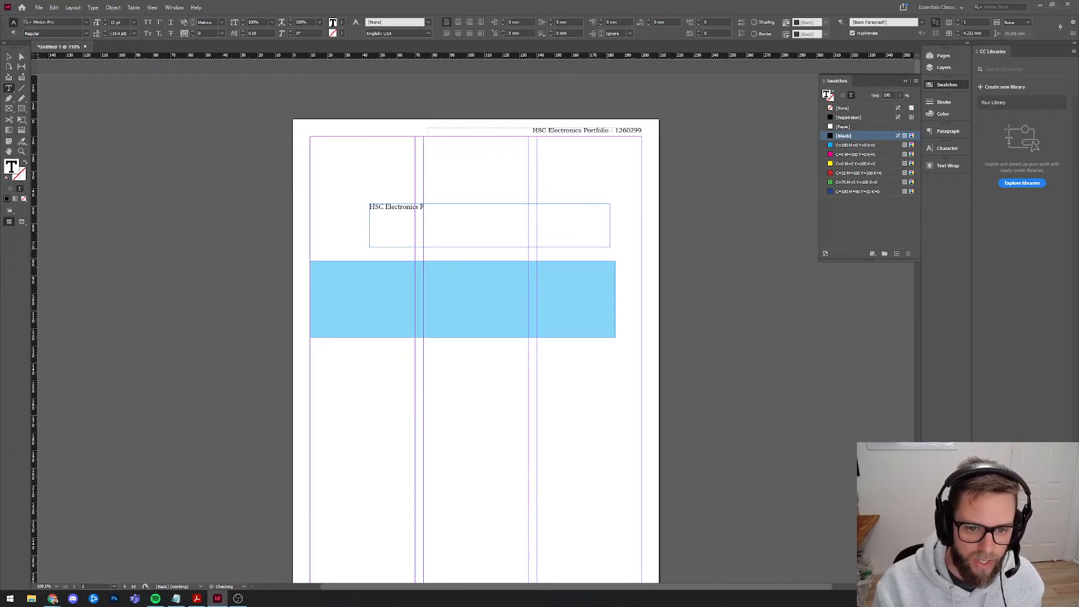
text(ortfolio)
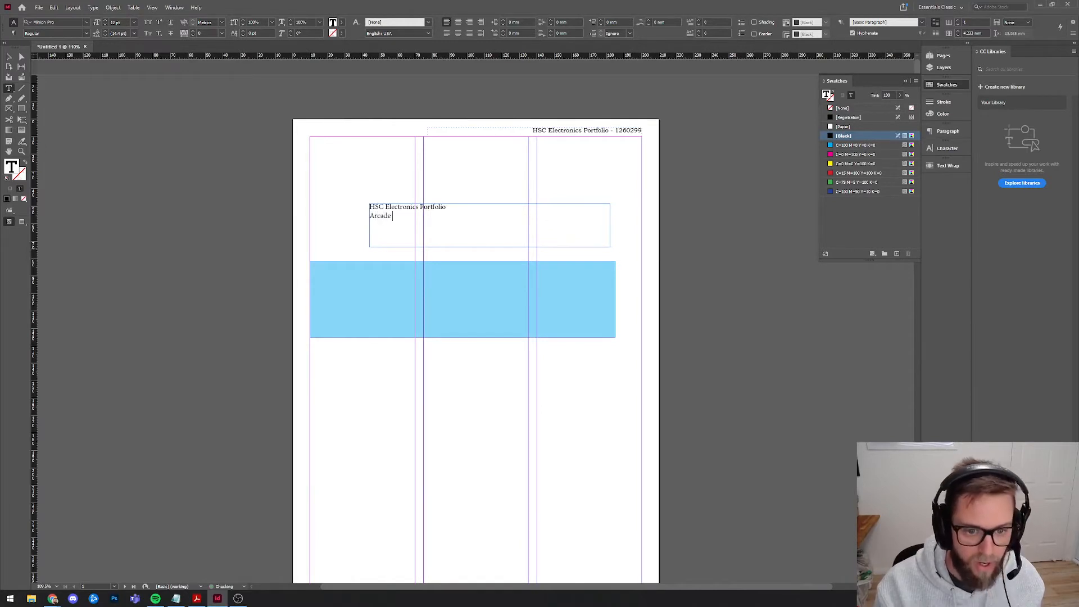
key(ctrl+a)
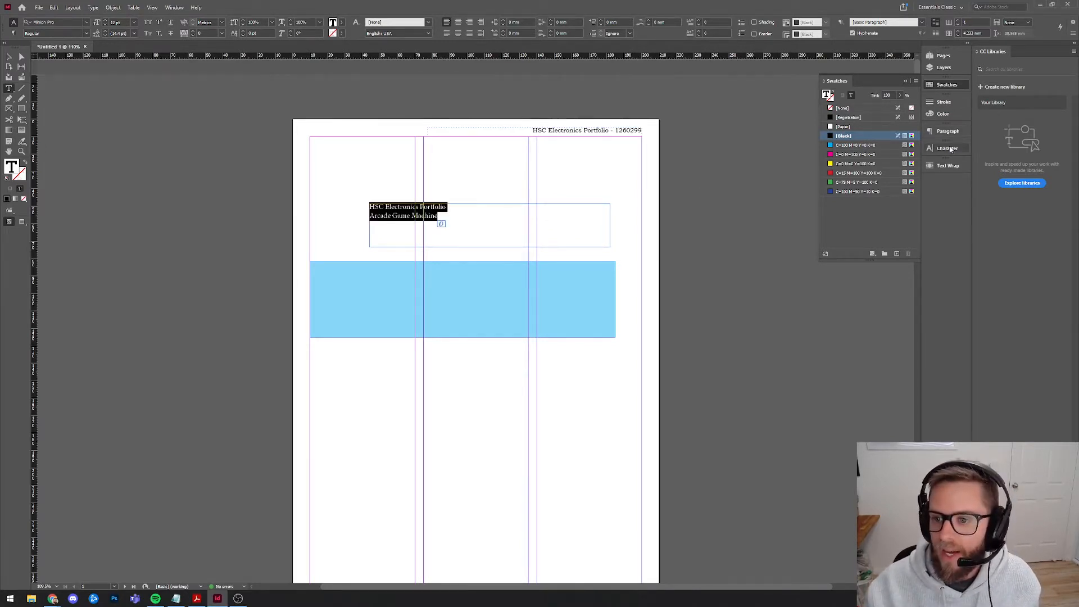
click(947, 148)
click(862, 157)
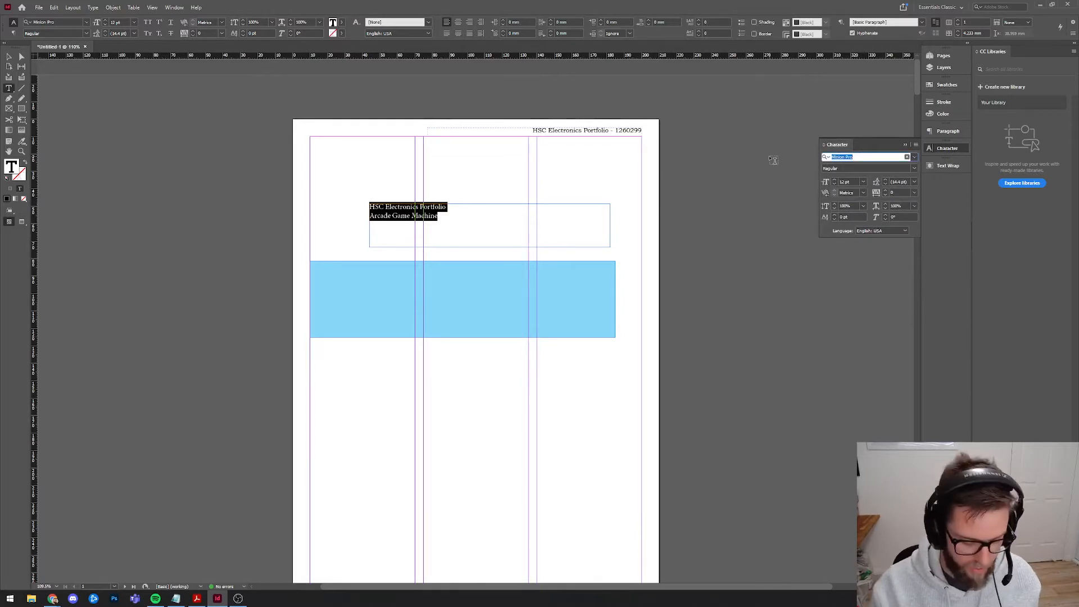
text(bookman)
key(Down)
key(Down)
key(Down)
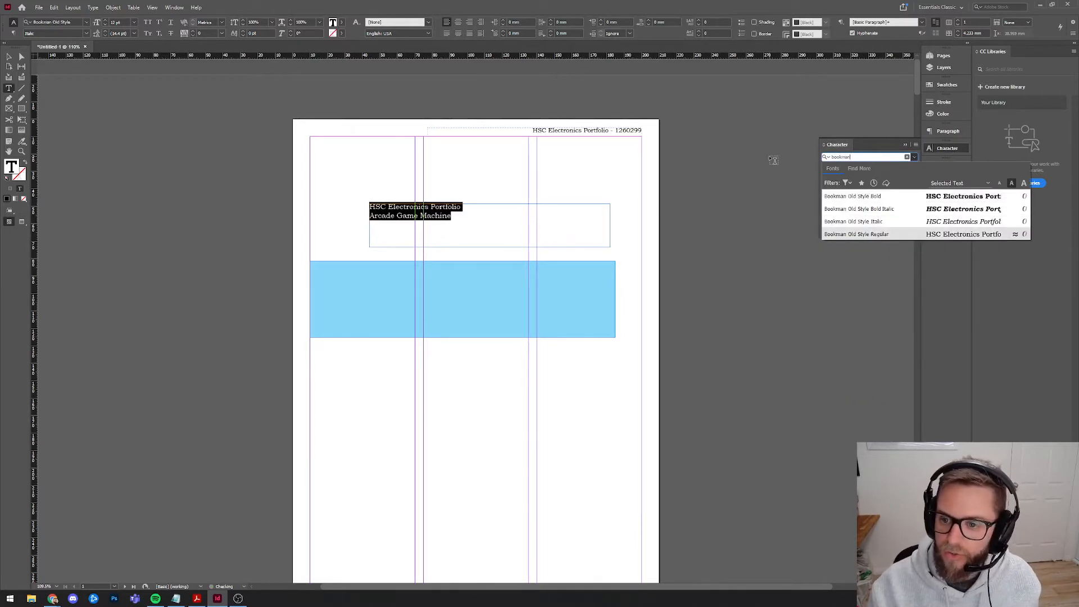
key(Up)
key(Up)
key(Up)
key(Return)
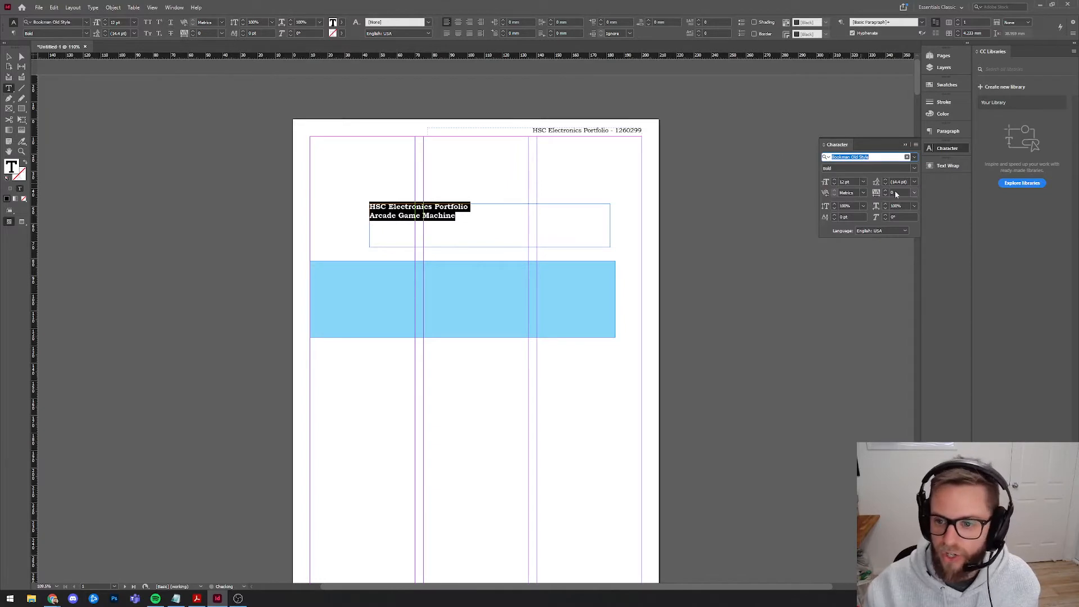
Set the heading to 25 pt size with 25 pt leading.
click(835, 179)
click(835, 179)
click(834, 179)
click(835, 179)
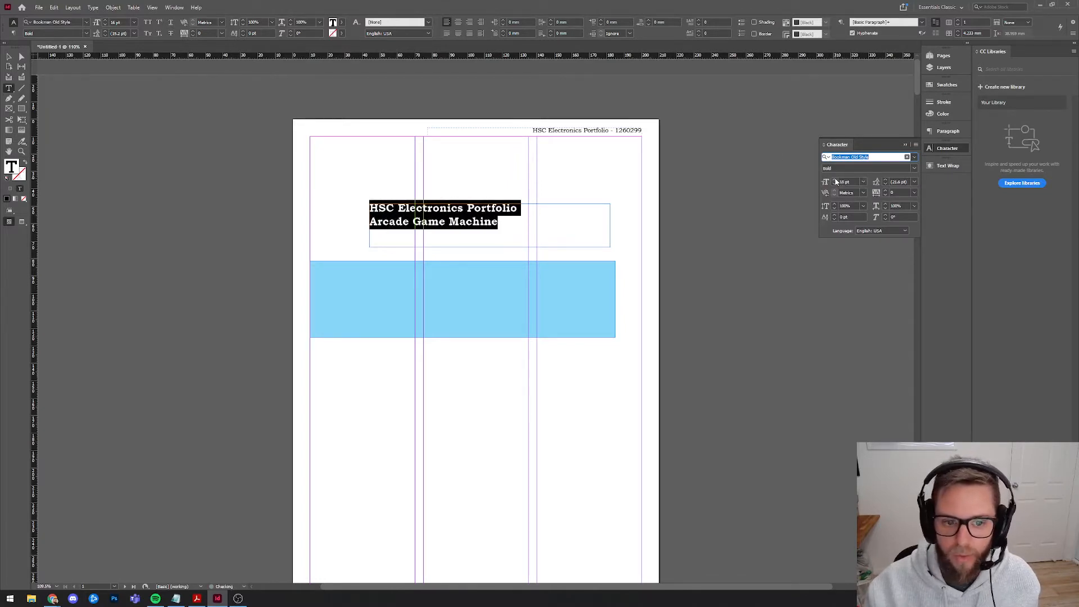
click(834, 179)
click(835, 179)
click(834, 180)
click(835, 179)
click(834, 180)
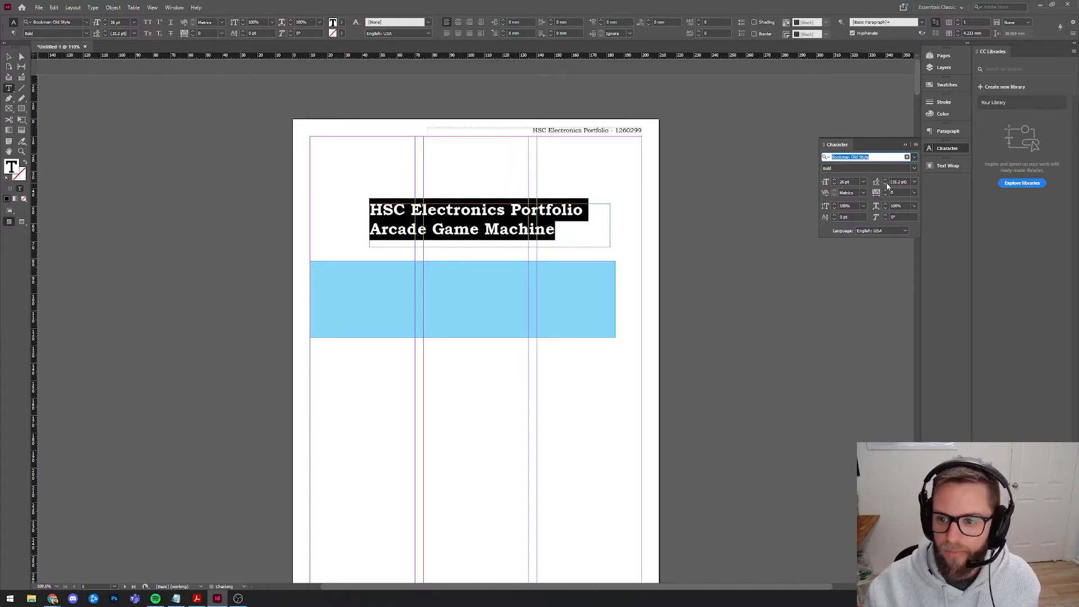
click(885, 184)
click(885, 184)
click(885, 184)
click(885, 184)
click(885, 184)
click(885, 184)
click(886, 185)
Move the heading into the cyan banner, convert it to outlines, and preview the page.
key(Escape)
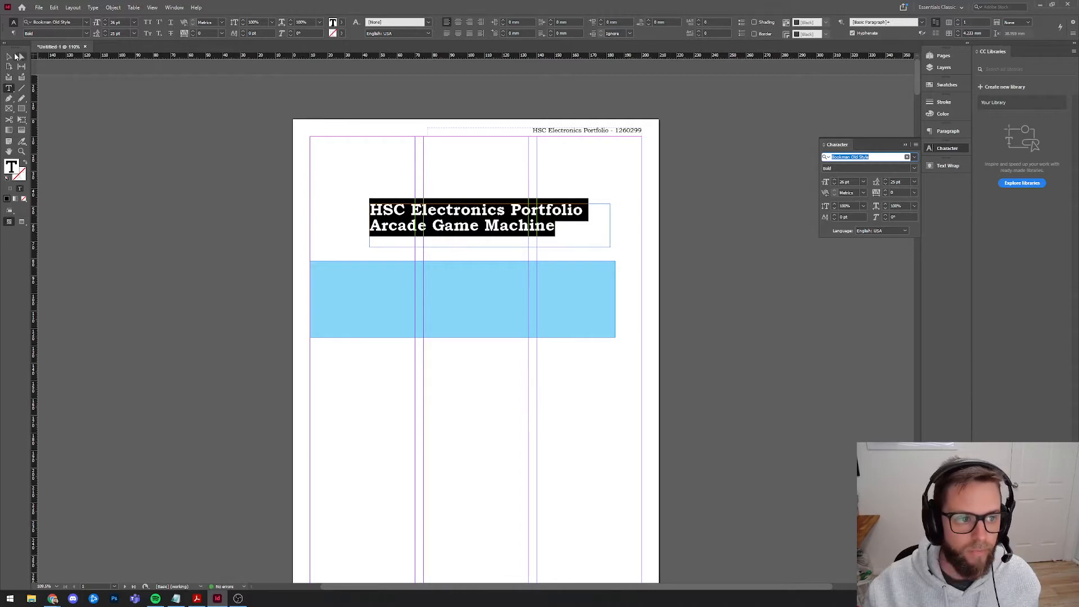
drag(396, 214, 342, 286)
key(ctrl+shift+o)
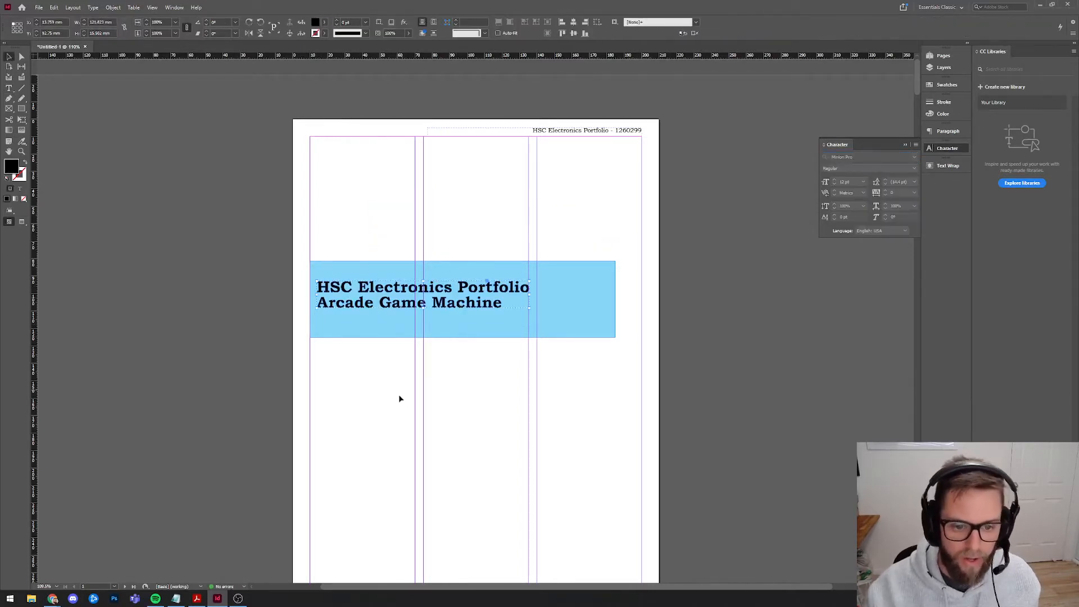
drag(389, 314, 388, 319)
click(75, 260)
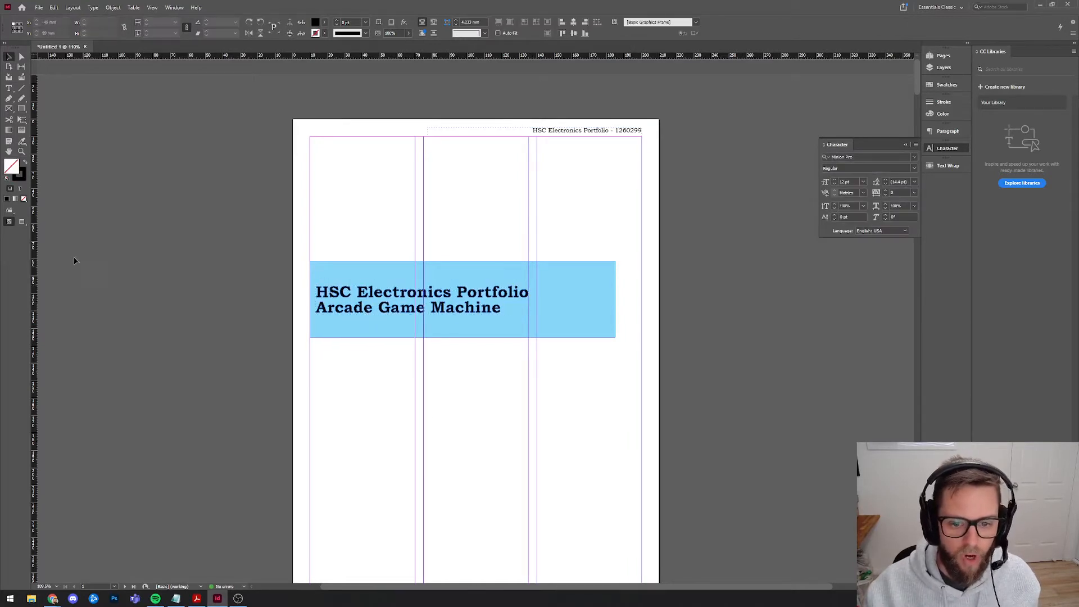
click(21, 222)
Override all master page items on page 1.
scroll(281, 339, down, 1)
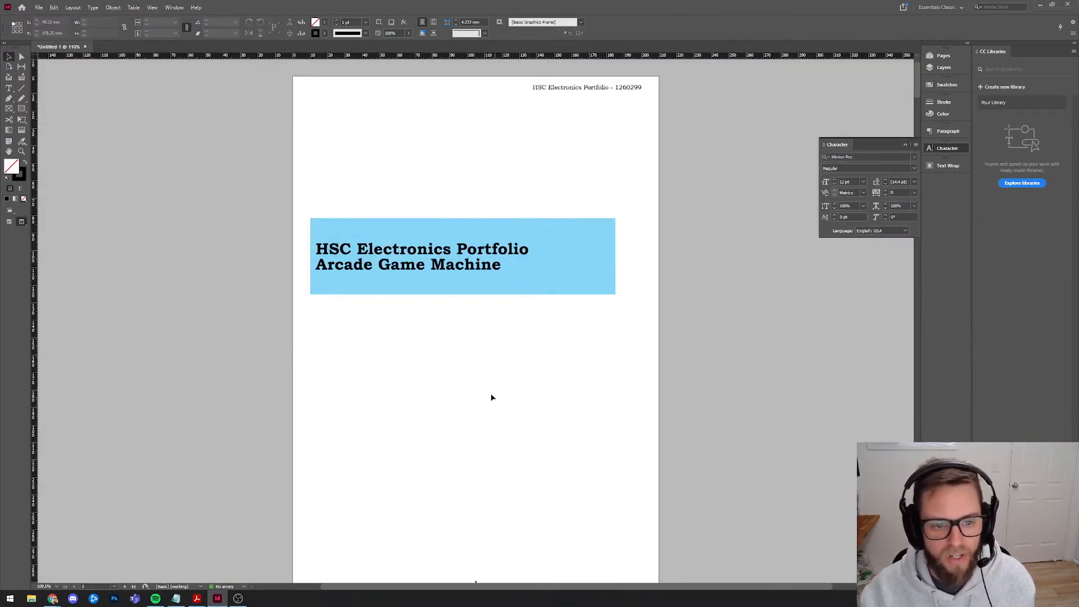
scroll(393, 356, down, 1)
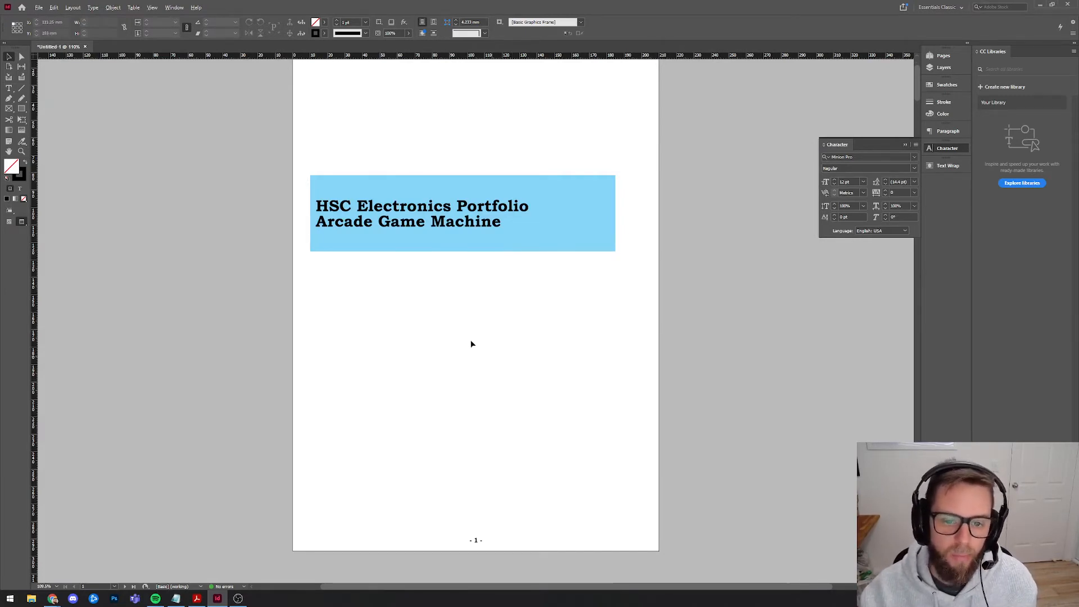
click(942, 58)
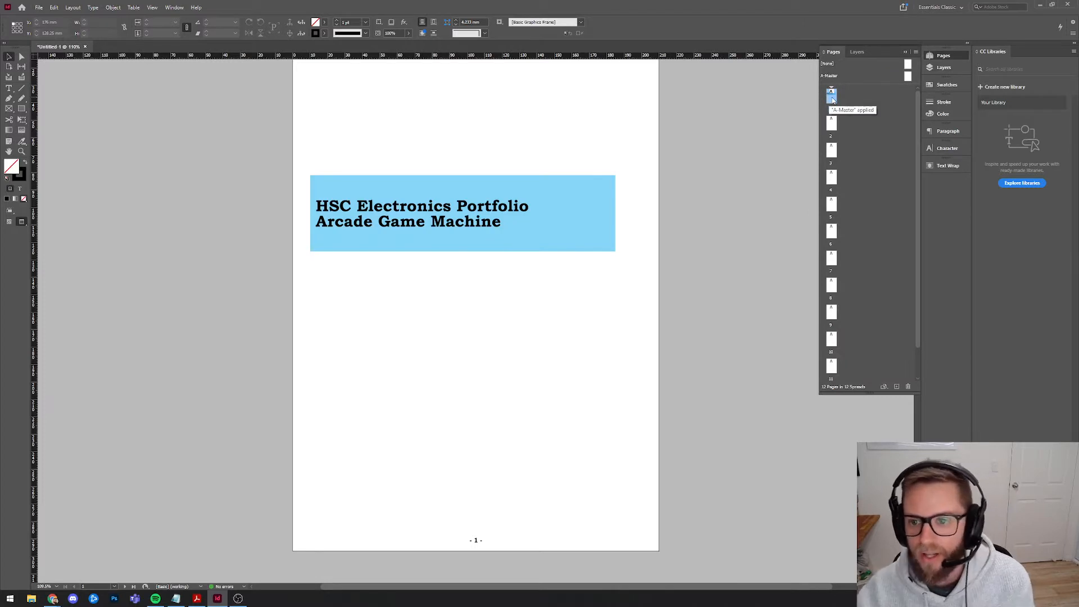
scroll(639, 231, up, 2)
scroll(491, 449, down, 4)
scroll(708, 366, up, 2)
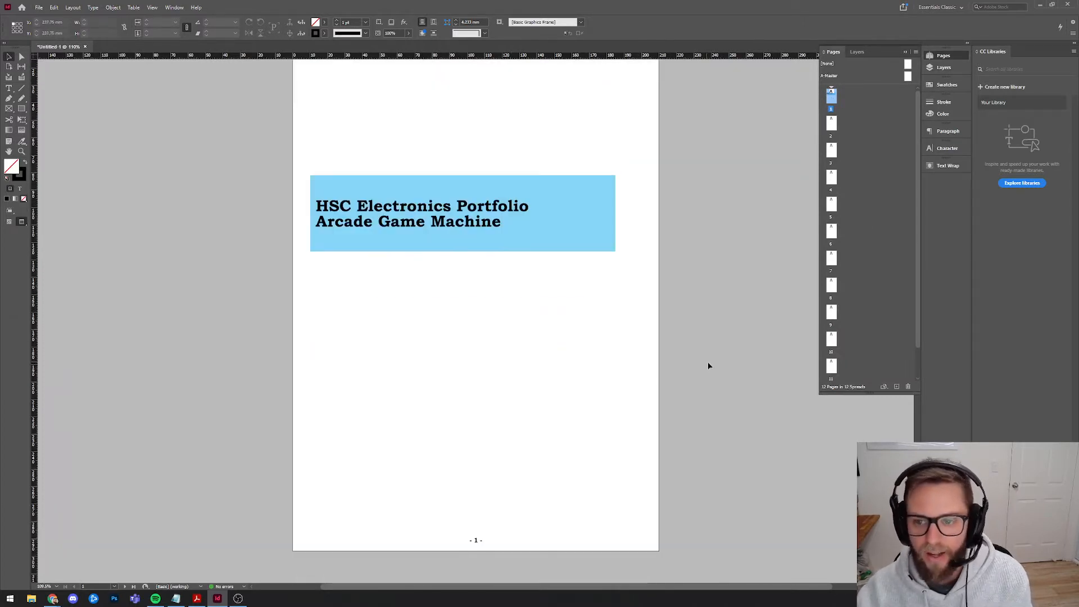
right_click(831, 97)
click(860, 165)
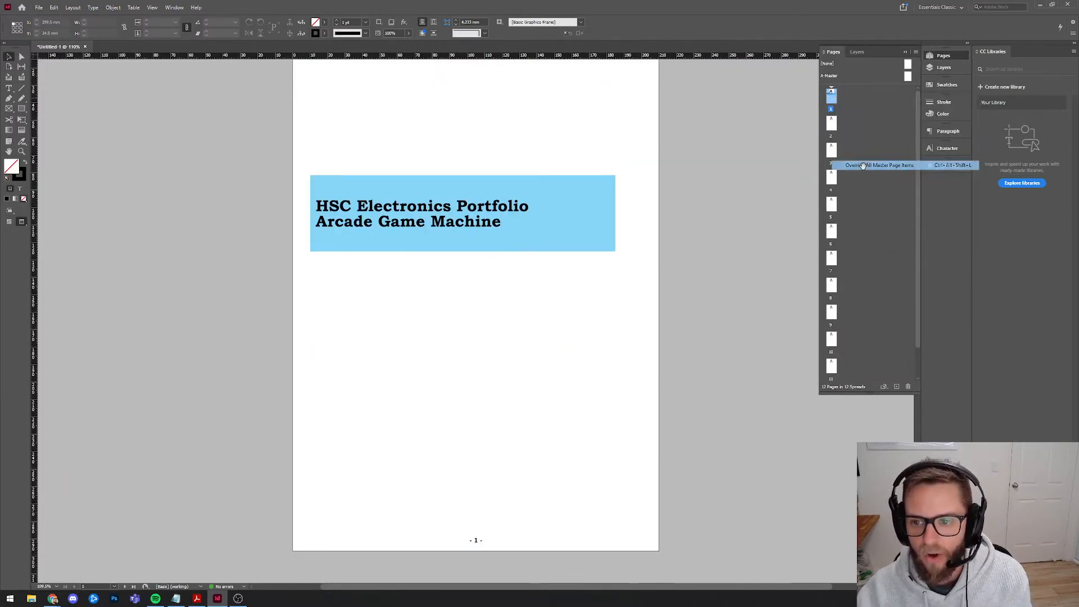
right_click(834, 100)
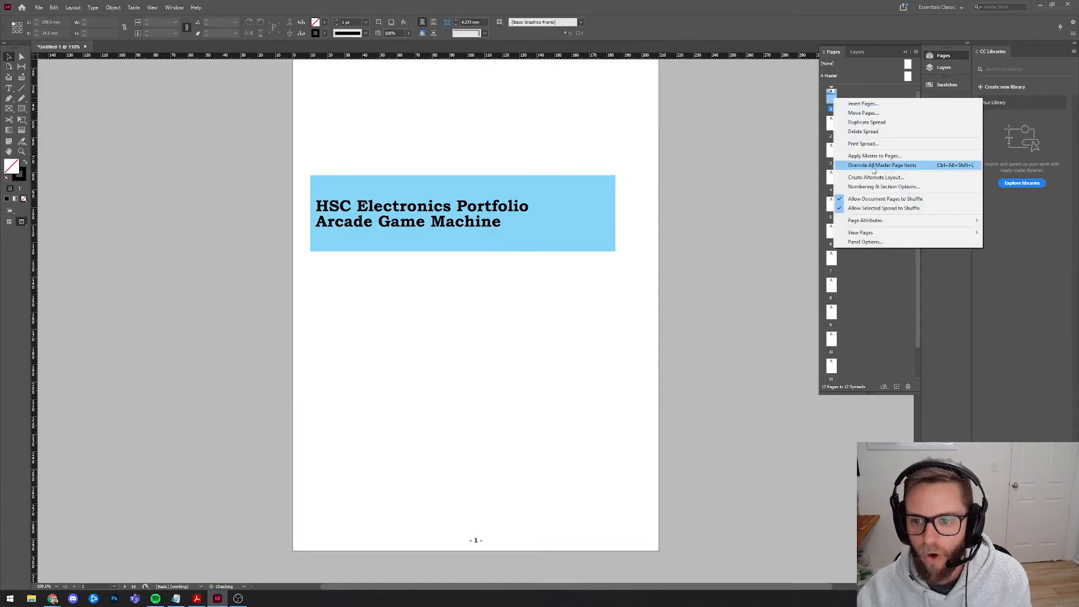
click(873, 170)
Delete the running header from page 1, then show page 2 with guides and frames visible.
scroll(602, 402, up, 2)
click(636, 132)
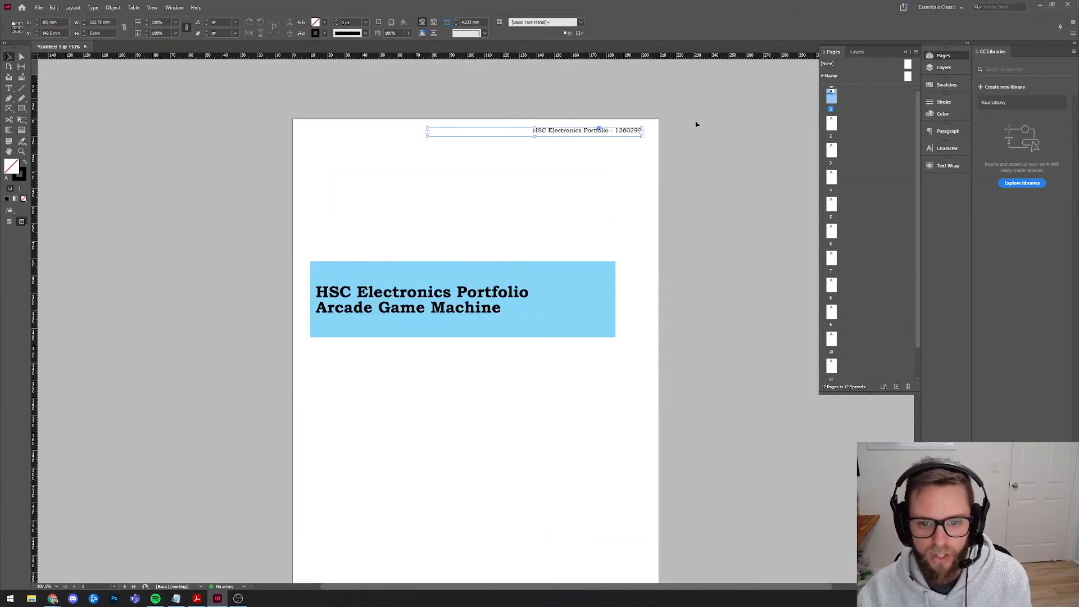
key(Delete)
scroll(714, 183, down, 1)
double_click(835, 127)
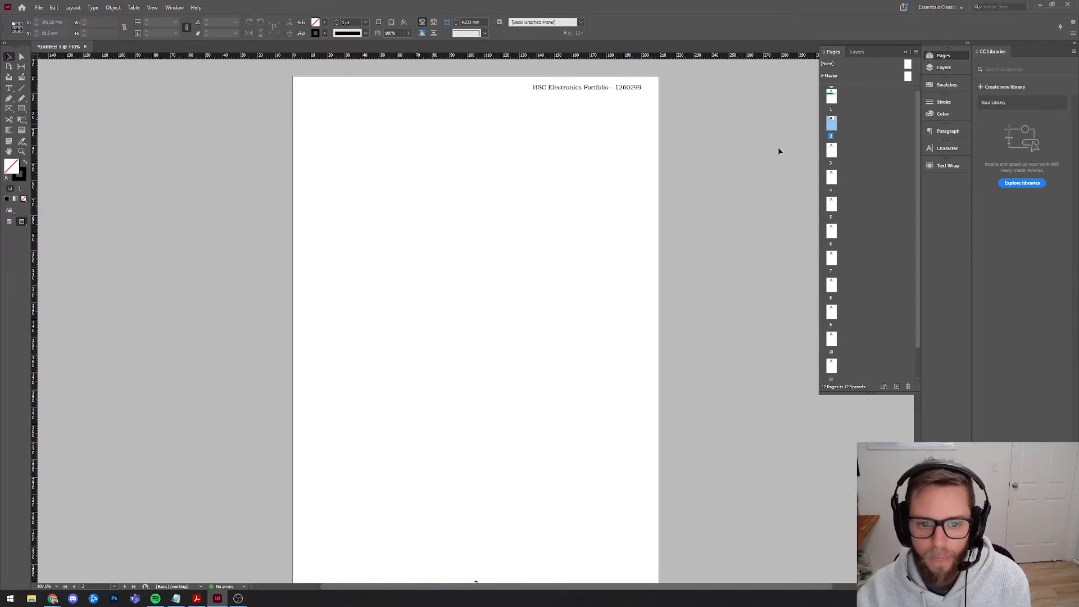
scroll(578, 251, down, 1)
click(8, 223)
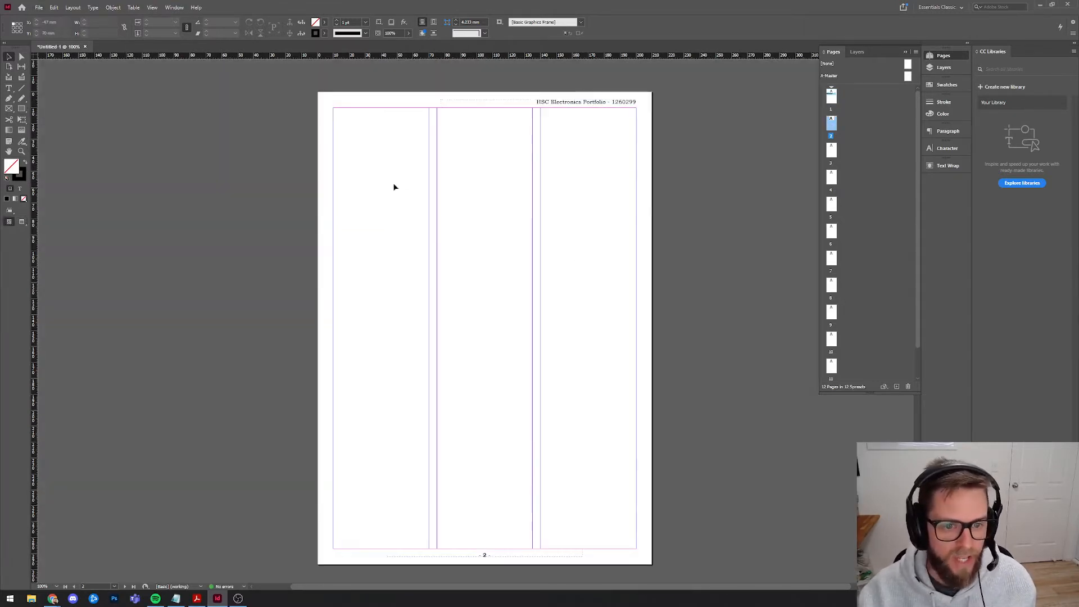
Place the Notepad section list beside InDesign's page 2, finally moving it to the screen's left edge.
click(176, 598)
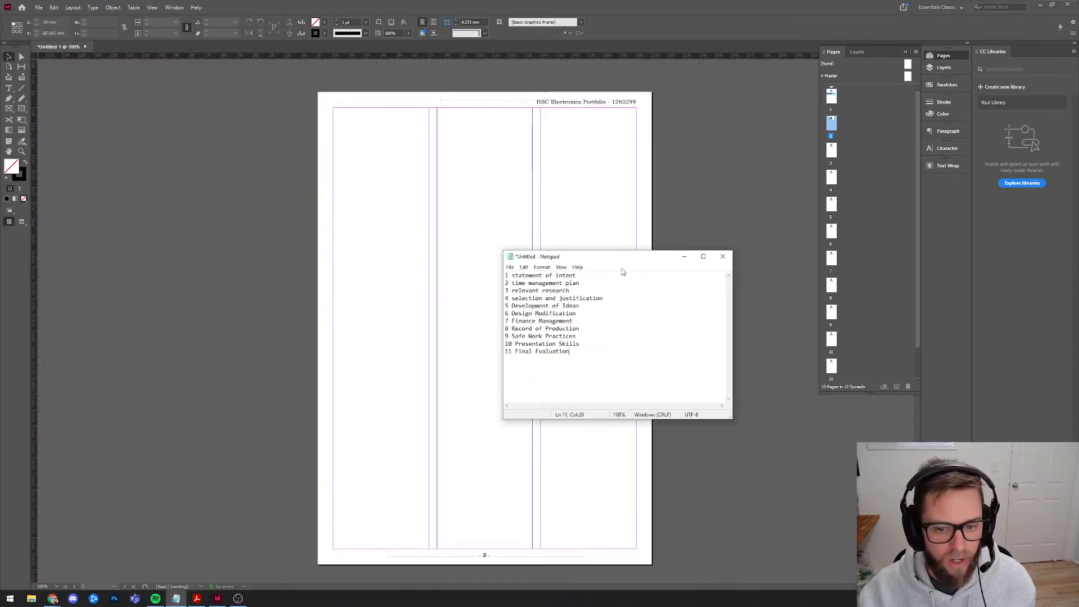
drag(614, 254, 190, 138)
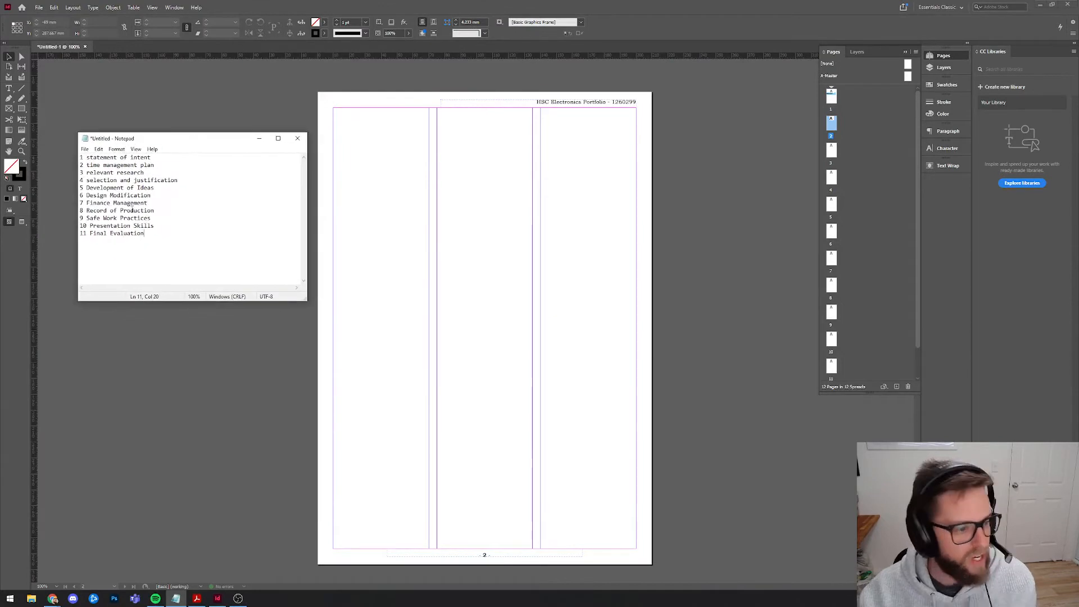
key(ctrl+a)
click(199, 225)
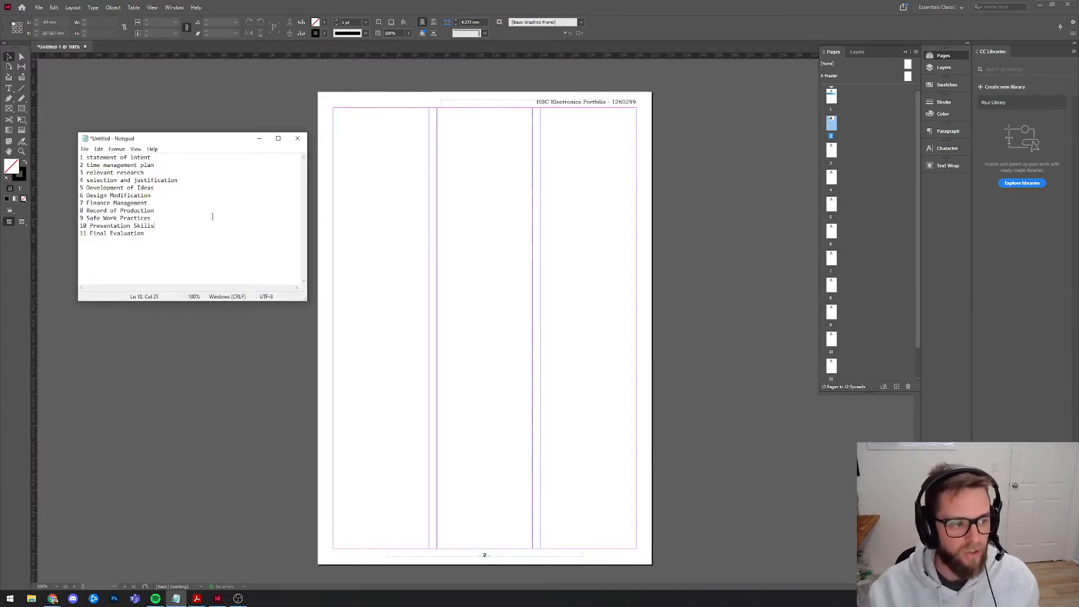
click(201, 246)
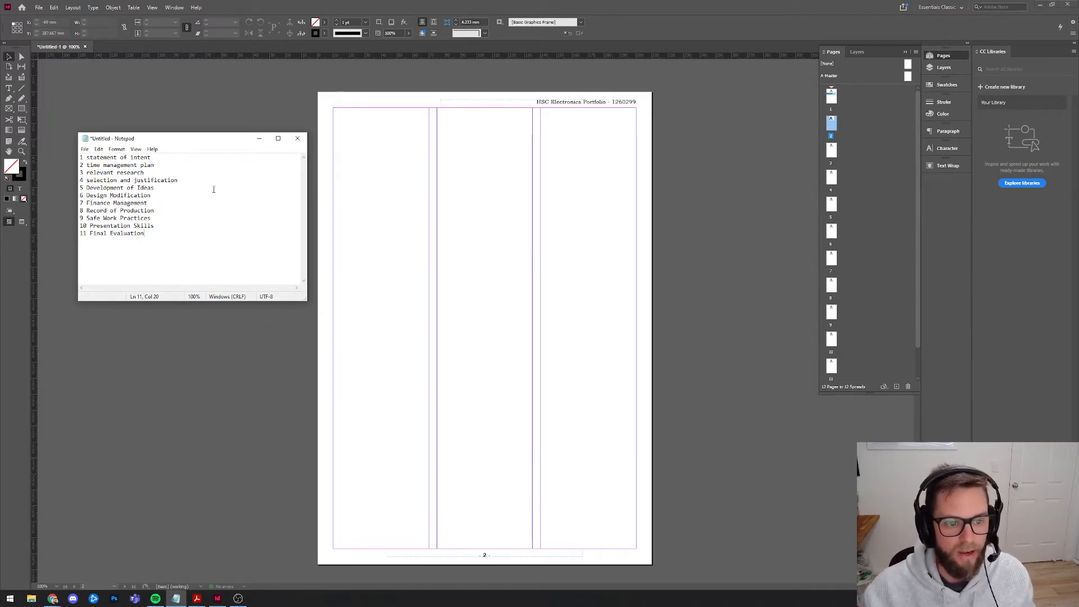
click(143, 101)
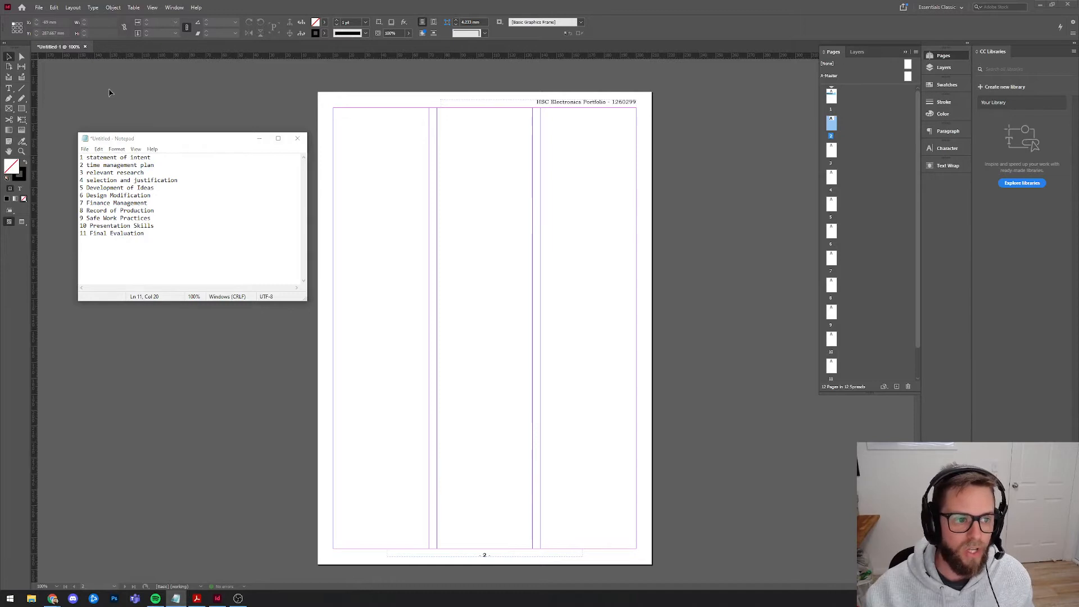
click(176, 598)
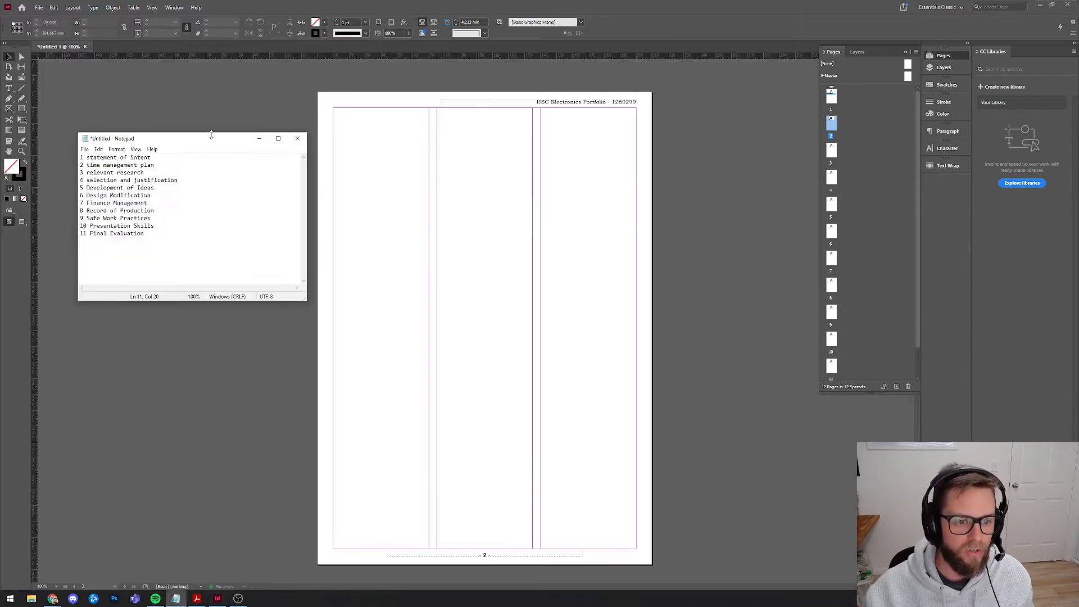
drag(177, 141, 0, 201)
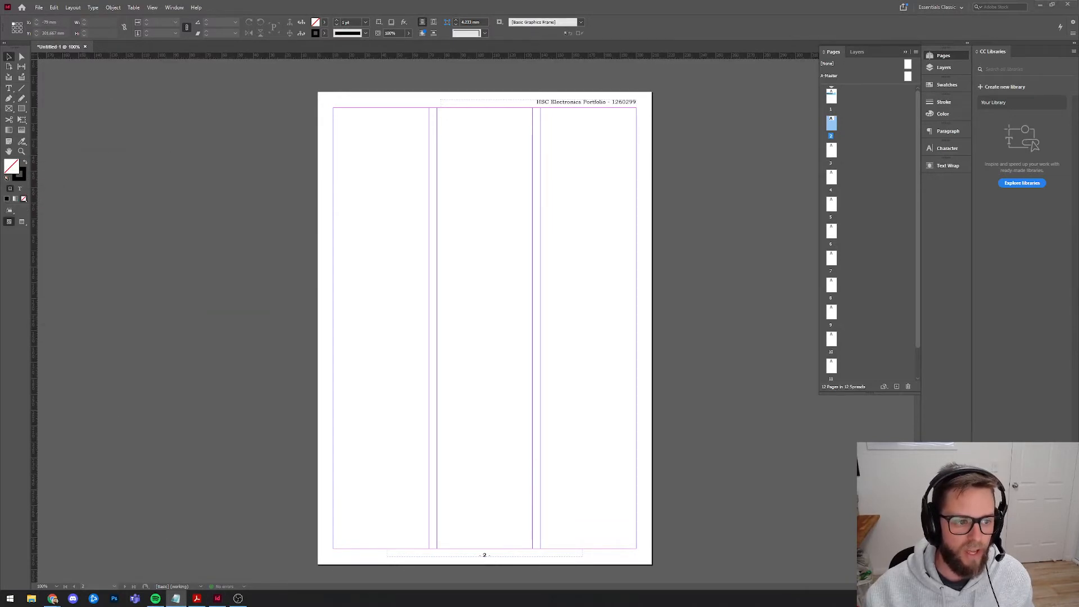
Select the blue title band on page 1 so it can be copied.
click(8, 89)
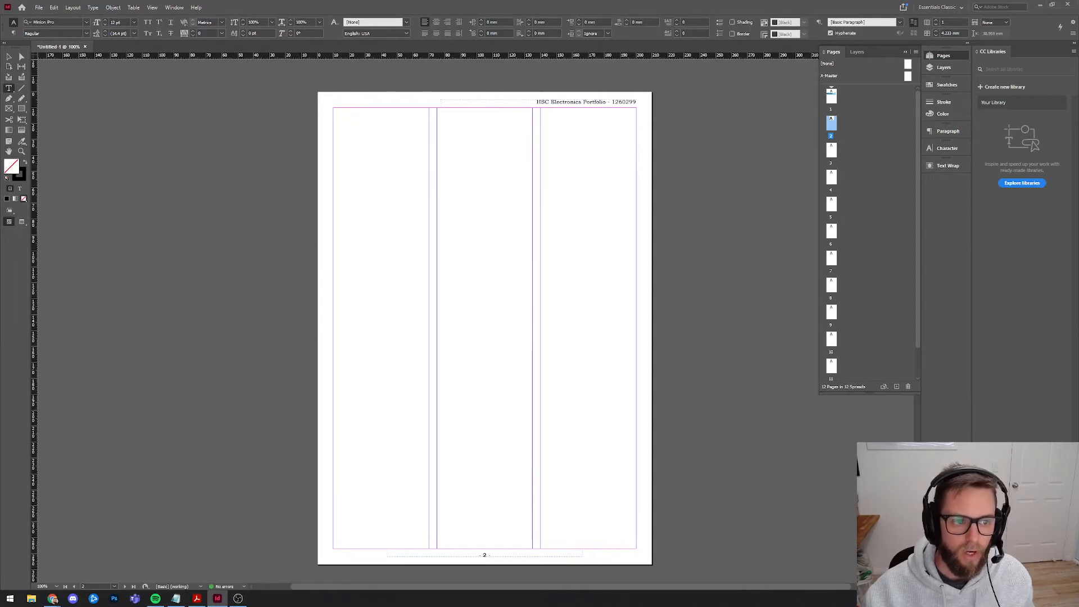
click(9, 56)
scroll(273, 301, up, 10)
drag(380, 316, 352, 226)
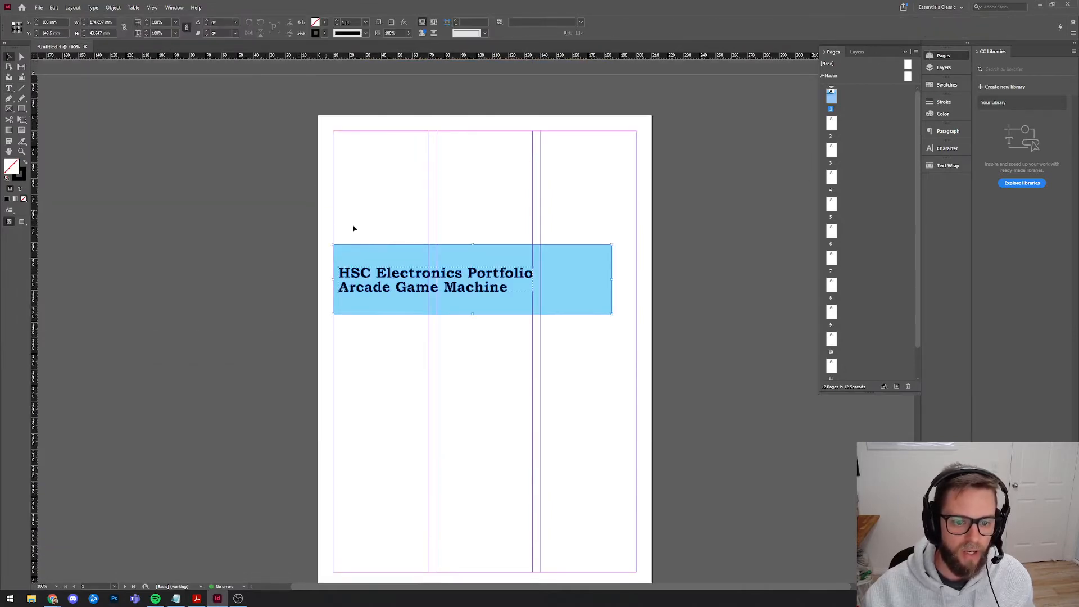
key(Delete)
key(ctrl+z)
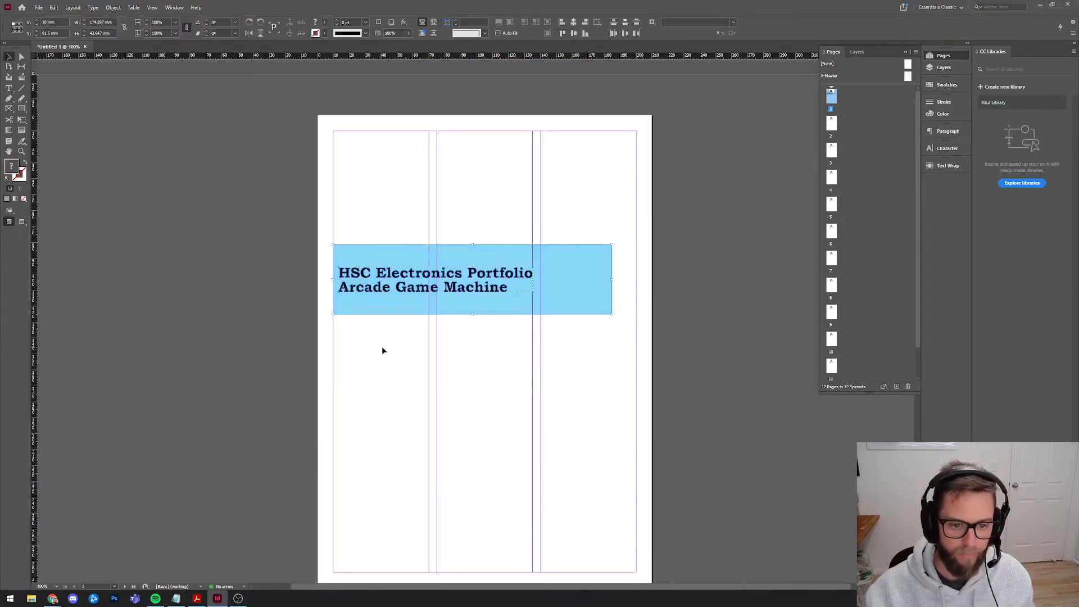
click(376, 308)
Paste the banner at page 2's top-left margin corner and shrink it to a 12 mm bar.
scroll(382, 337, down, 6)
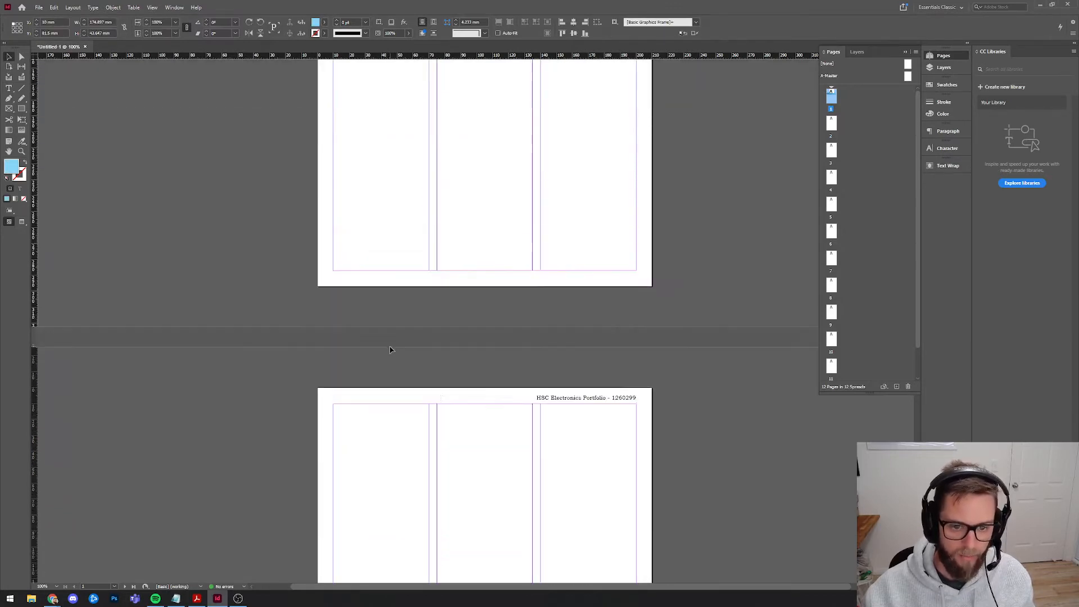
scroll(391, 343, up, 5)
scroll(400, 371, down, 5)
key(ctrl+v)
scroll(400, 396, down, 2)
drag(393, 371, 378, 336)
drag(473, 384, 474, 334)
click(99, 180)
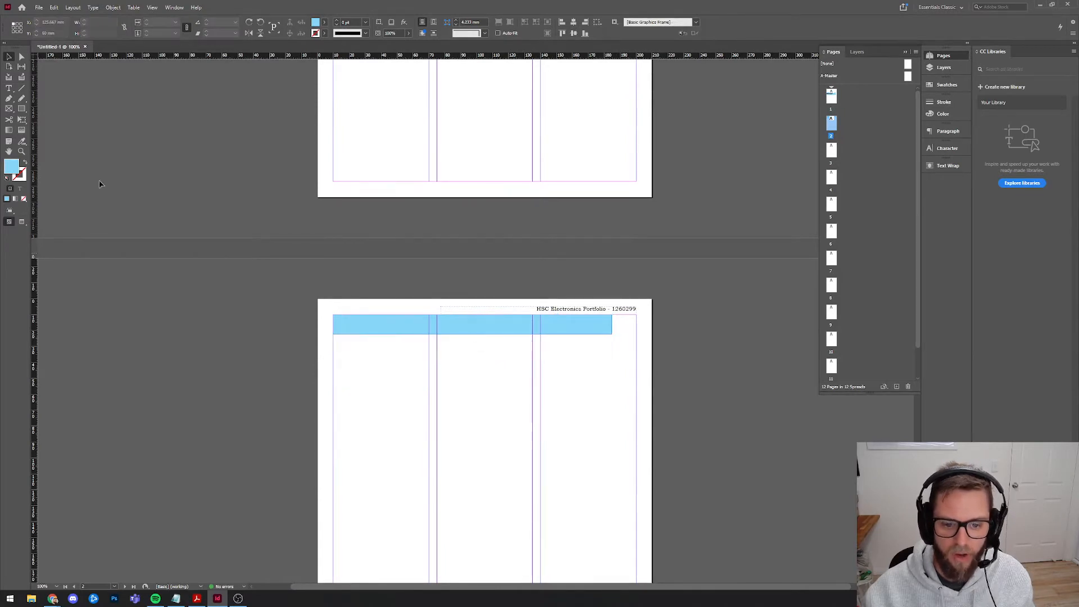
click(9, 88)
Type 'Statement of Intent' in a new text frame and set it to 20 pt.
drag(358, 367, 557, 387)
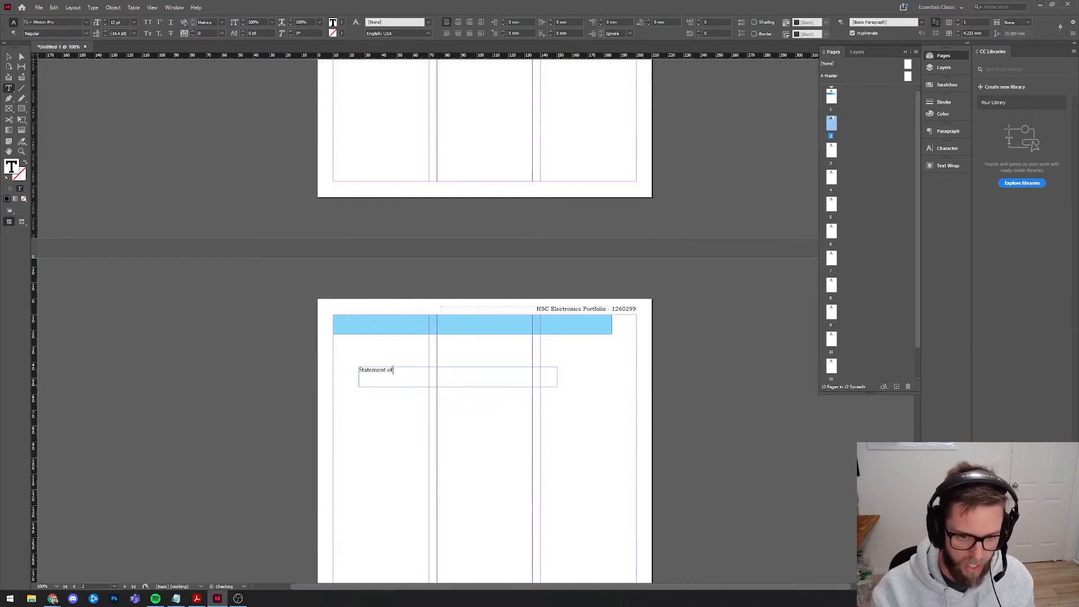
text(Statement of Intent)
key(ctrl+a)
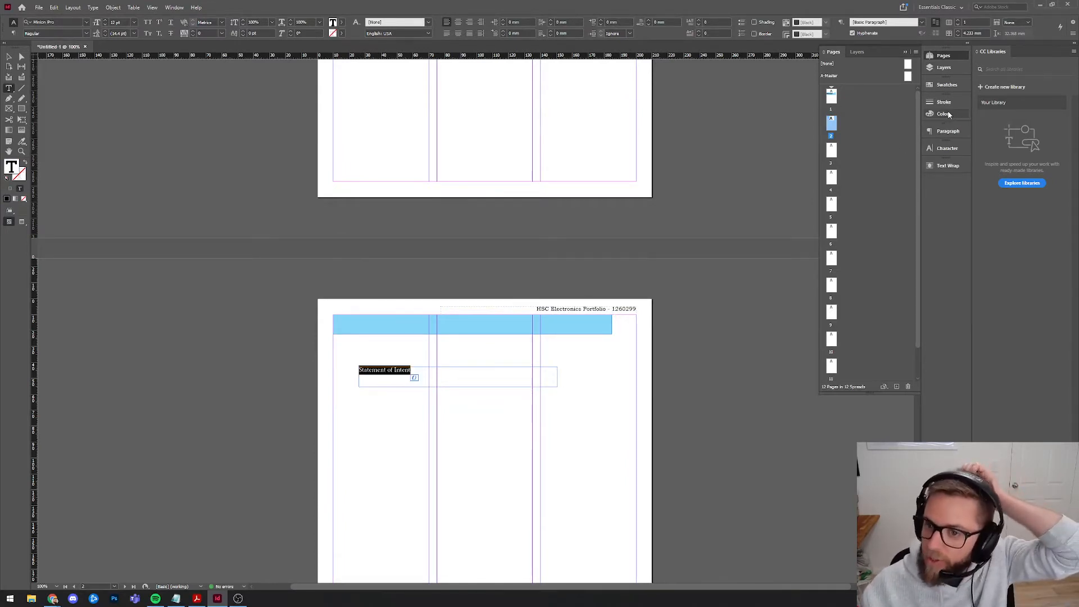
click(950, 132)
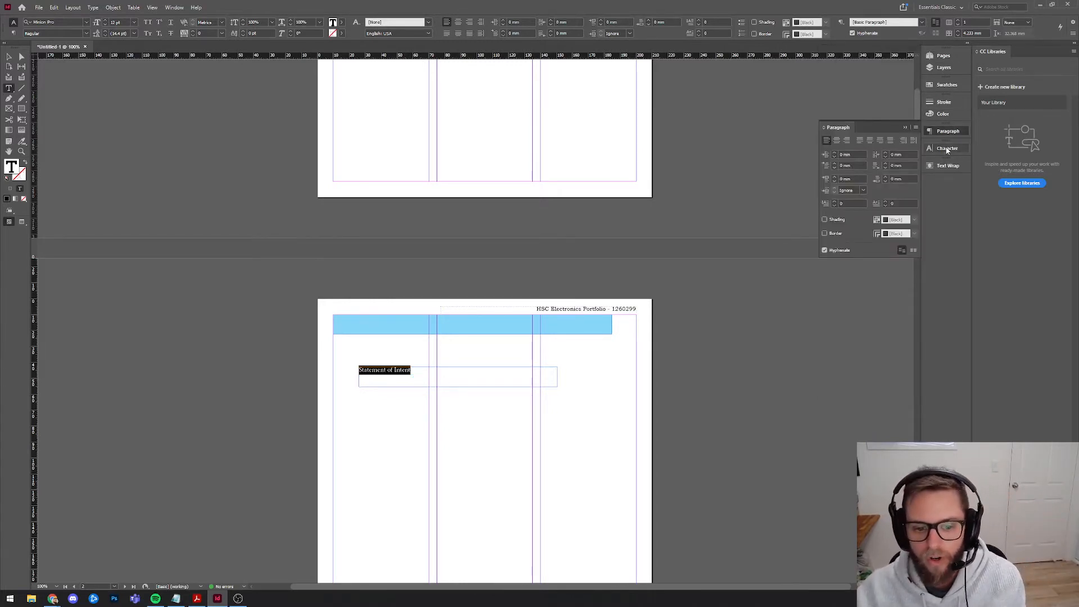
click(946, 149)
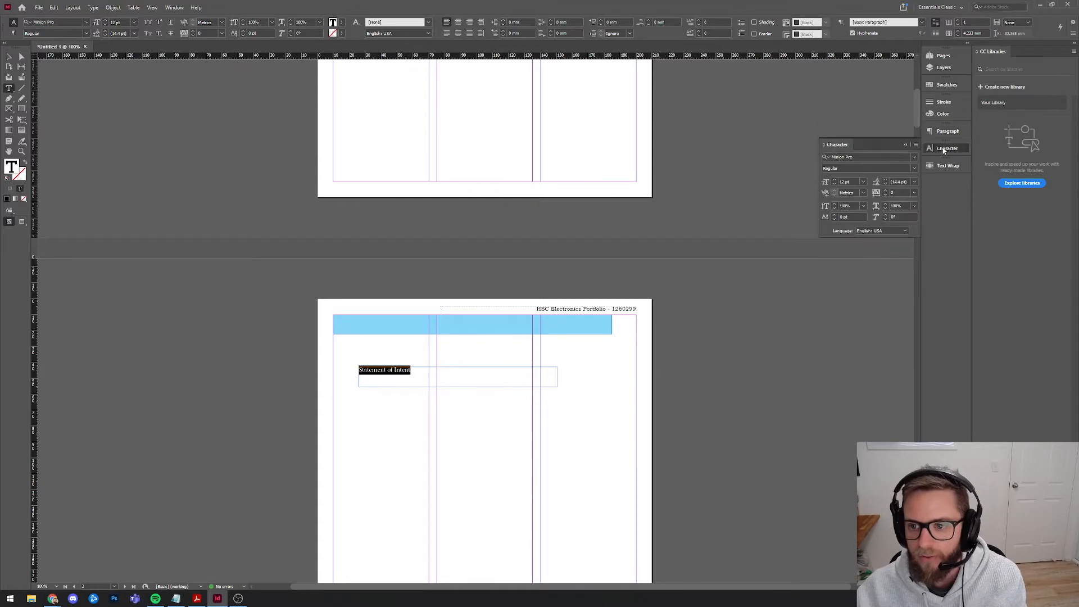
click(834, 181)
click(834, 182)
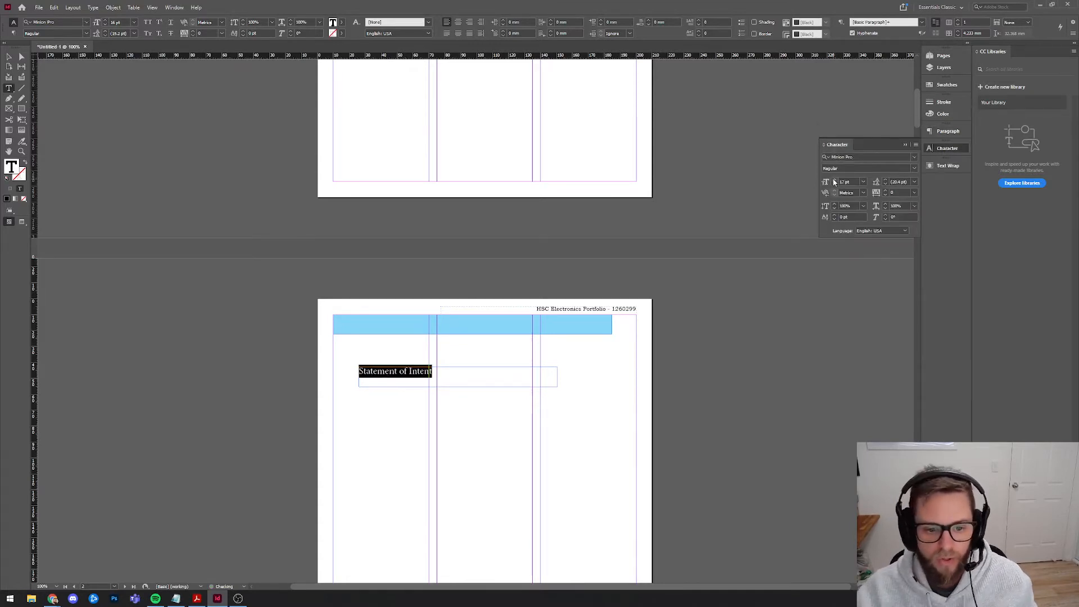
click(834, 181)
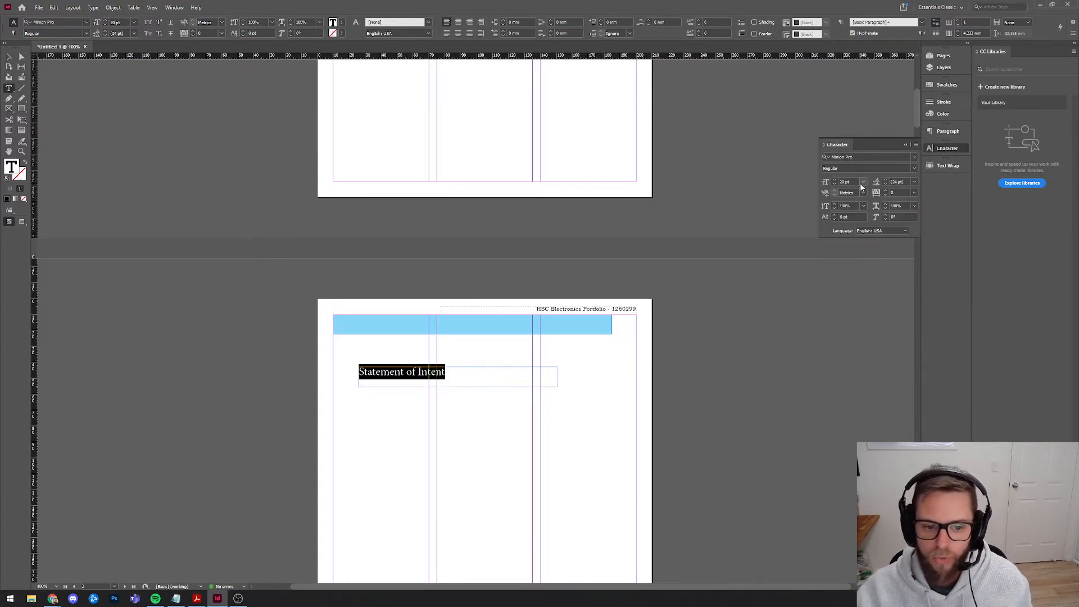
Apply Bookman Old Style Bold to the heading and move its frame up into the blue bar.
click(913, 168)
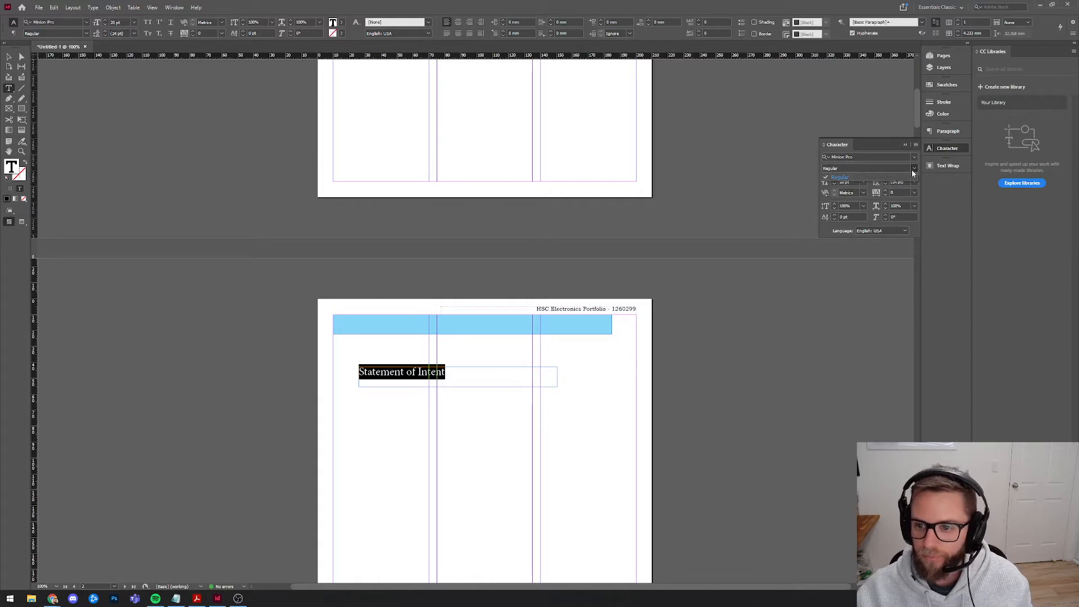
click(879, 158)
click(879, 158)
text(bookman)
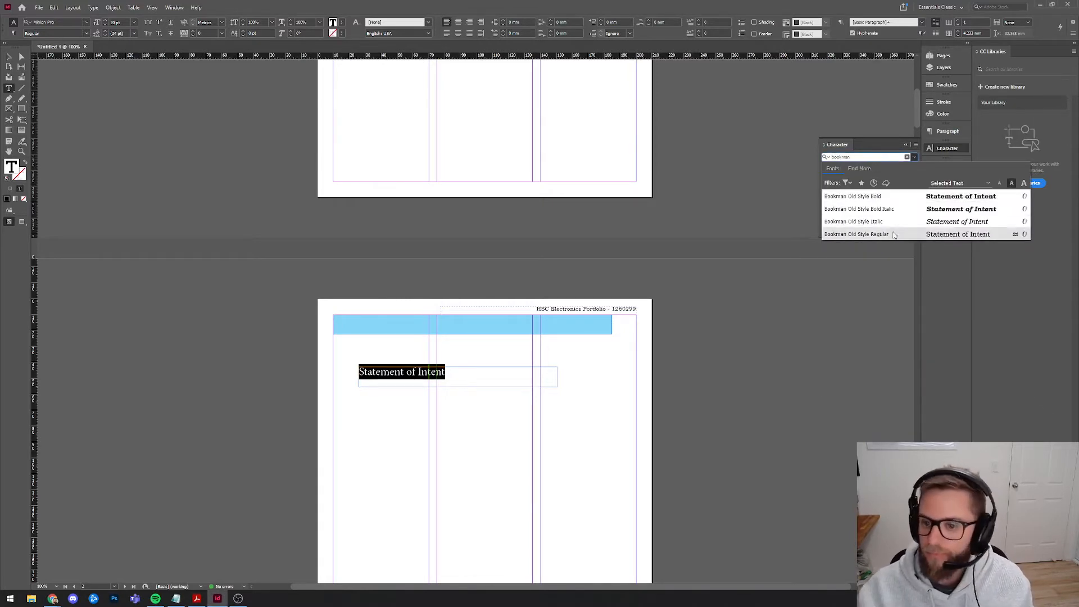
click(859, 196)
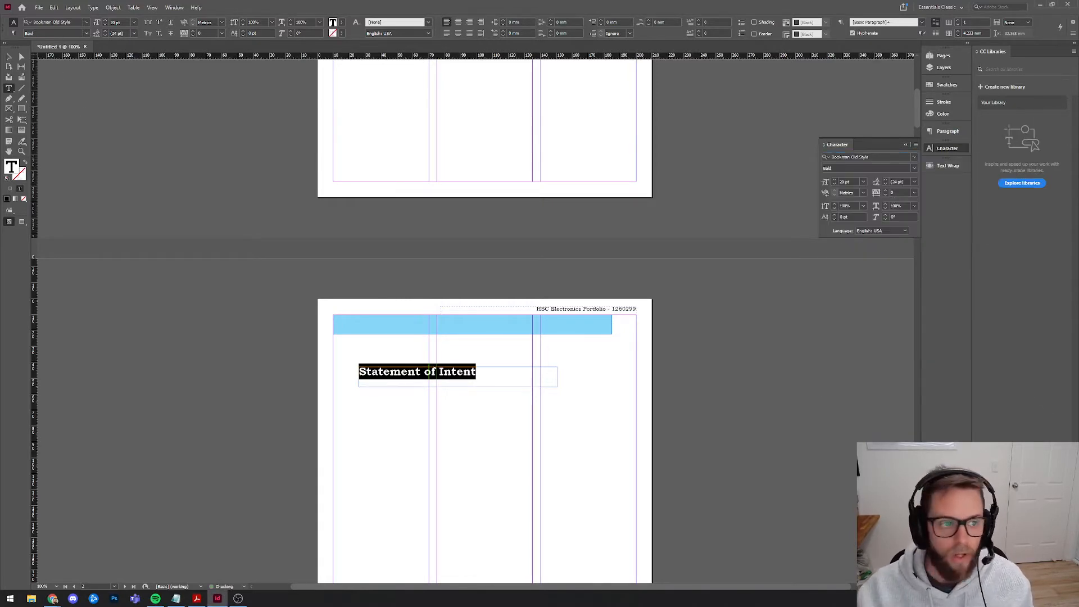
key(Escape)
drag(375, 380, 354, 329)
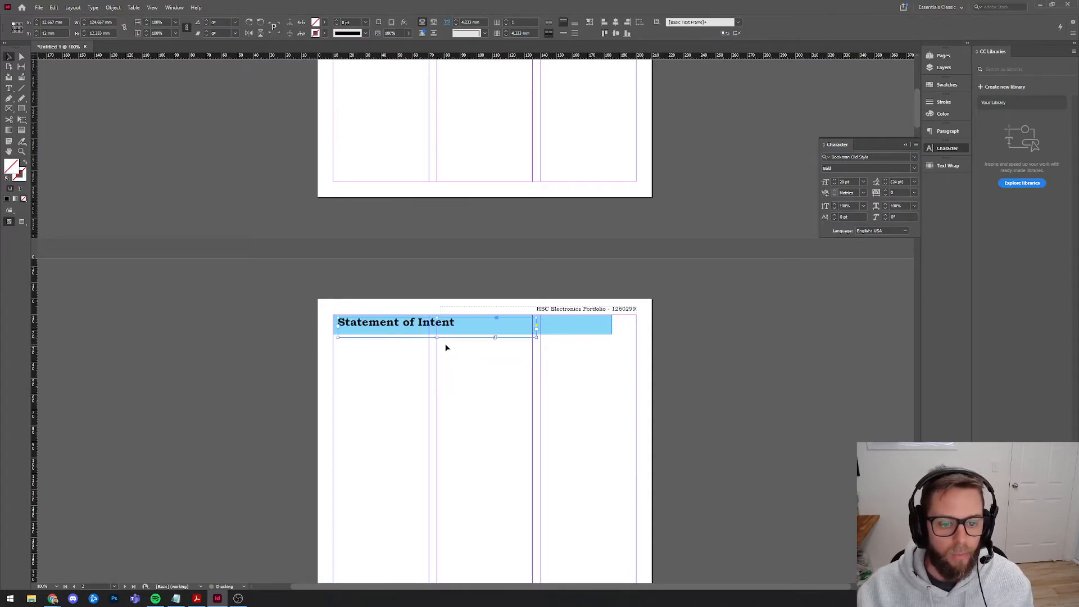
Fit the Statement of Intent frame to its text and save a character style named 'Heading'.
double_click(437, 337)
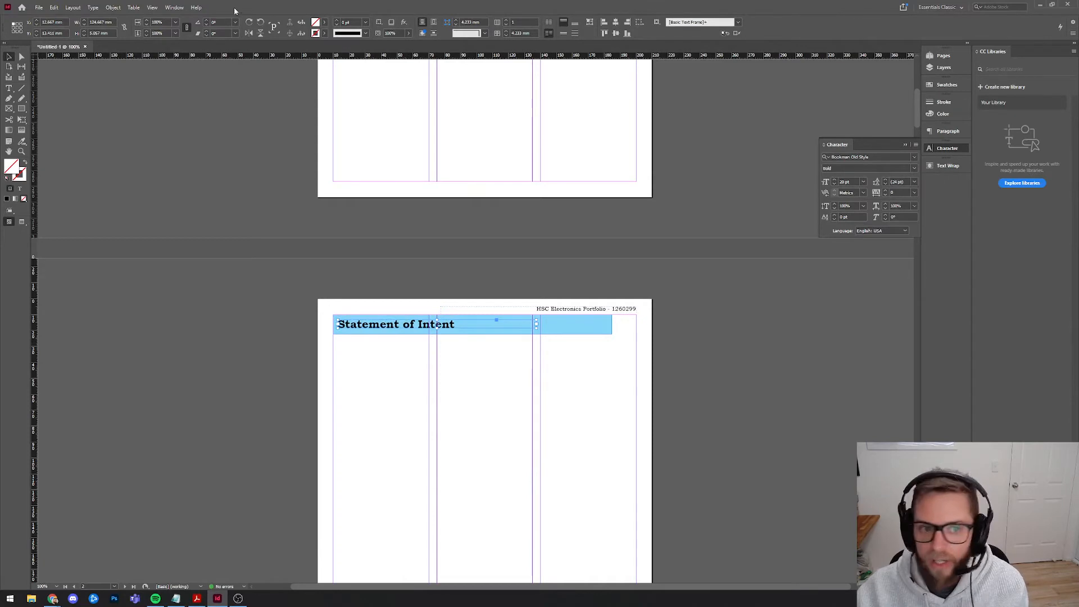
click(170, 8)
mouse_move(206, 246)
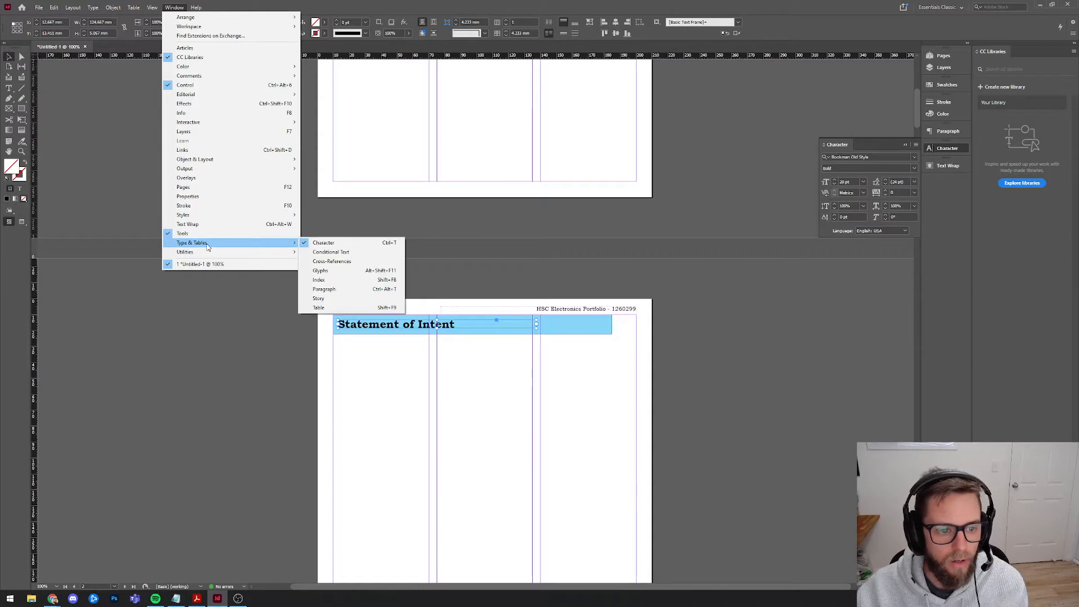
click(341, 229)
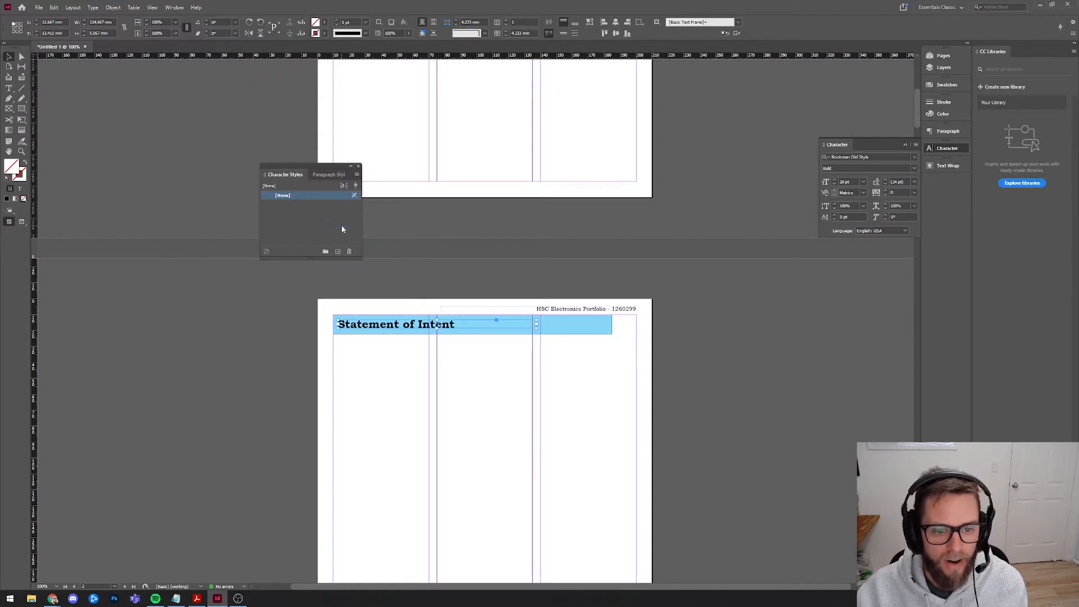
drag(303, 167, 210, 267)
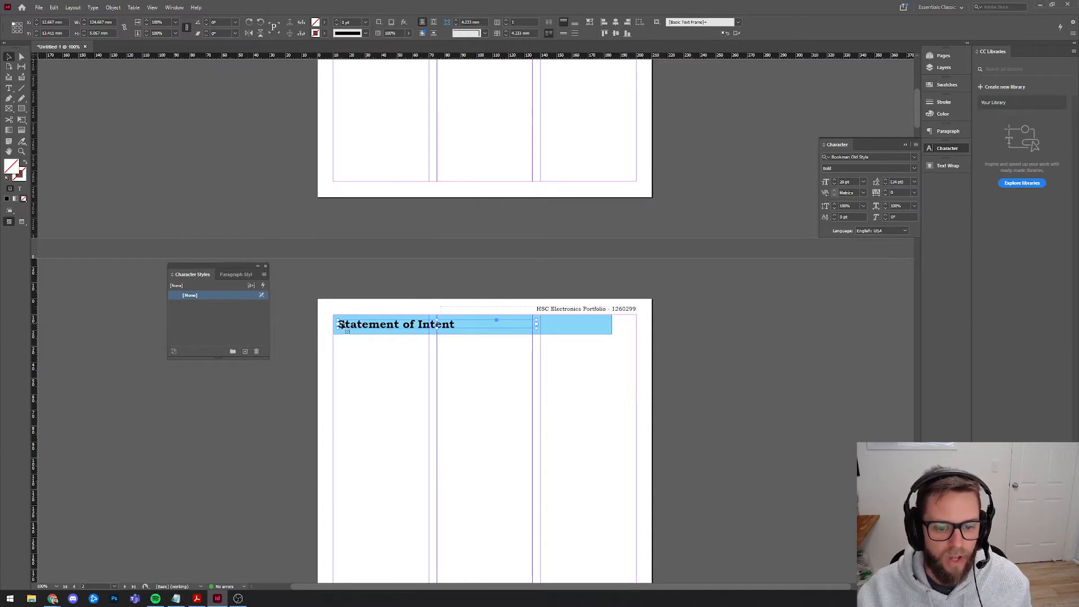
double_click(198, 304)
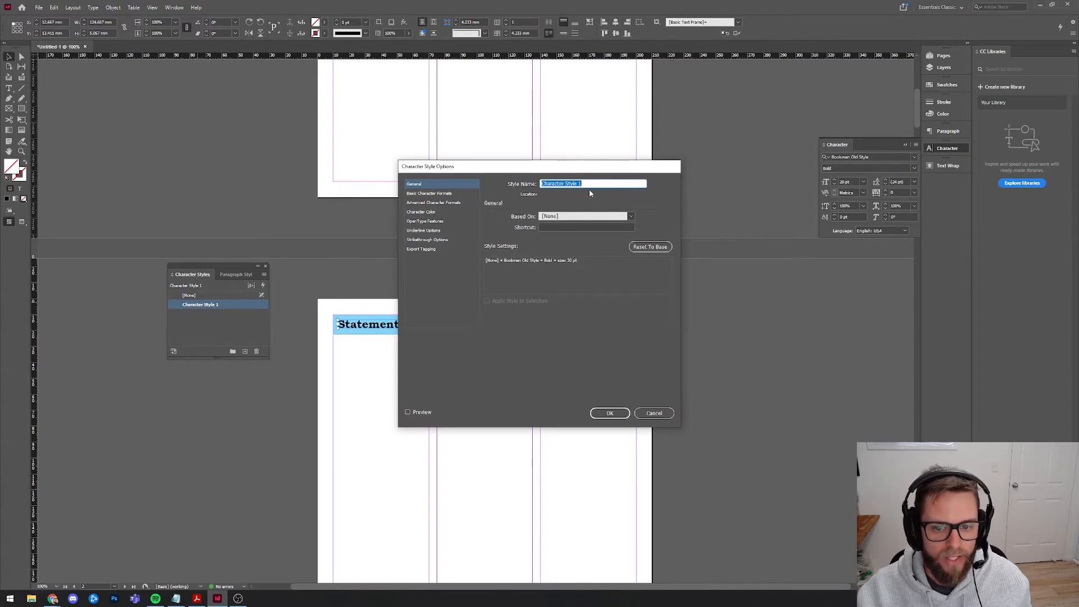
text(Heading)
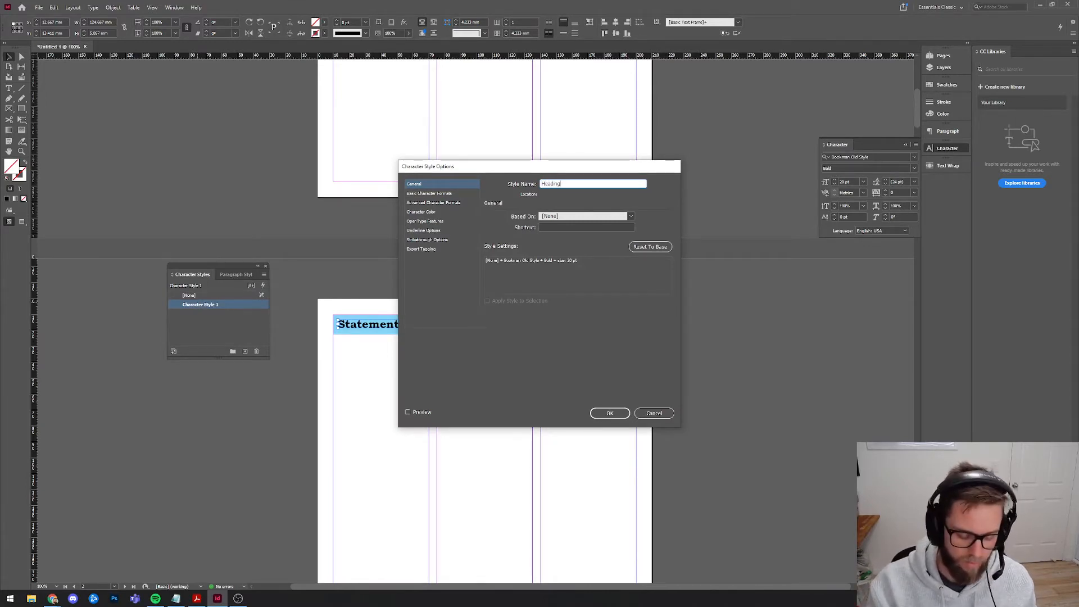
click(610, 413)
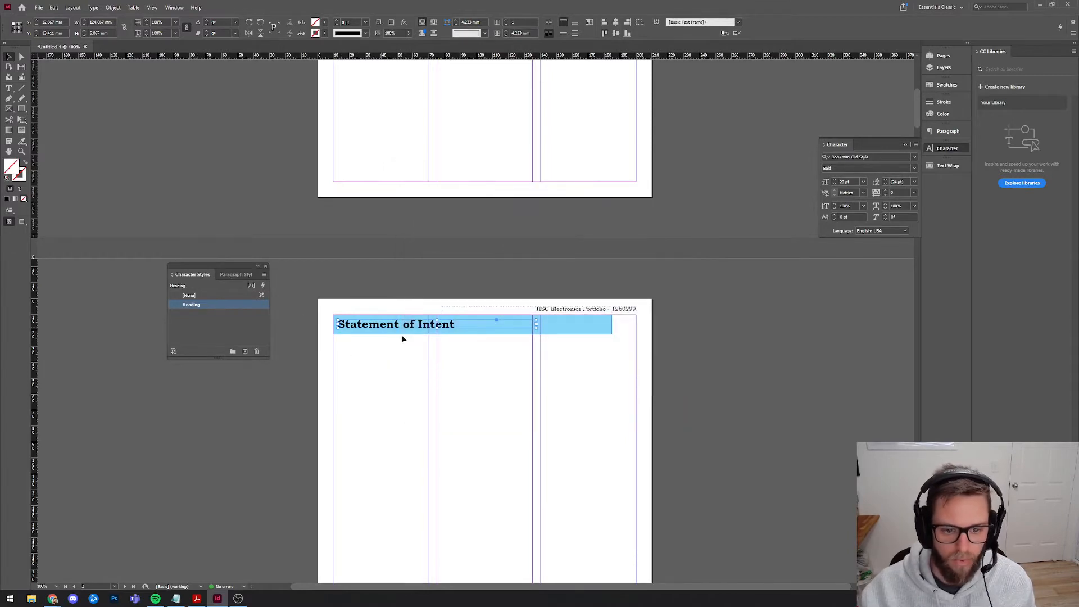
click(384, 377)
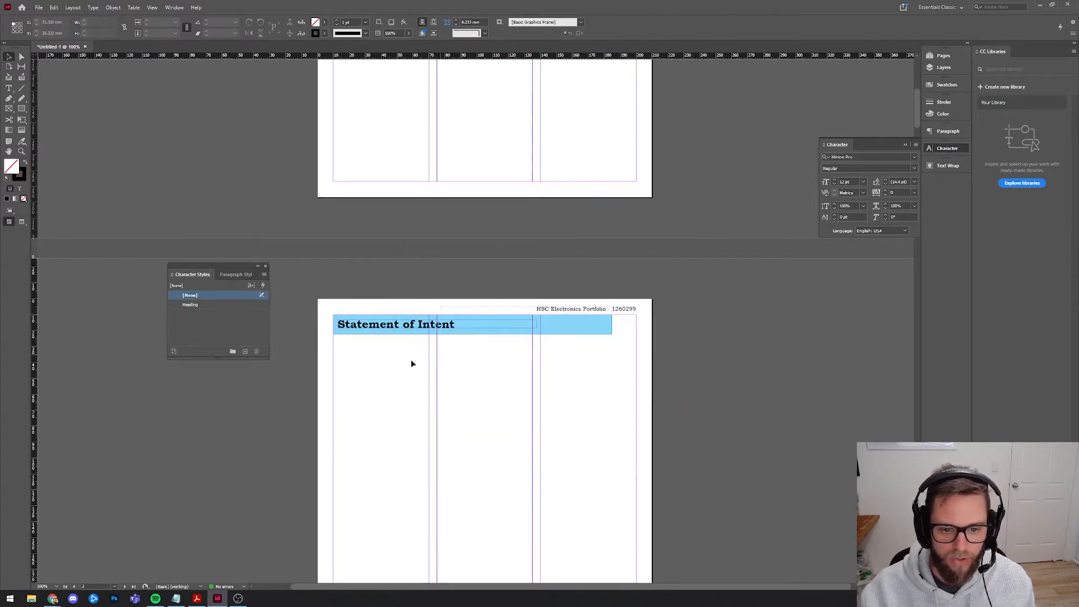
Paste a copy of the blue banner onto page 3.
click(579, 332)
scroll(554, 365, down, 10)
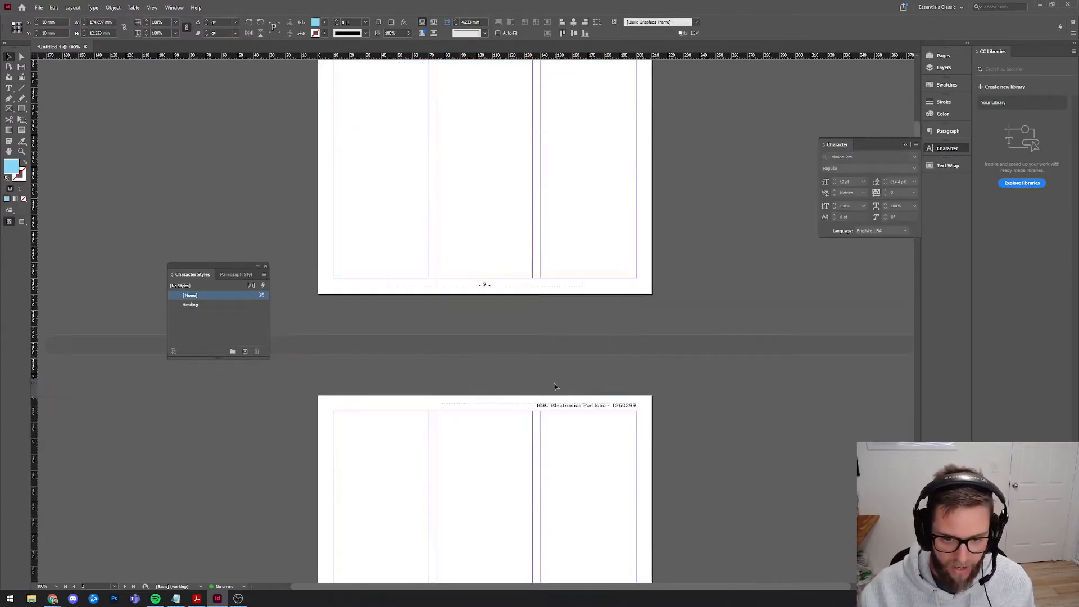
key(ctrl+alt+shift+v)
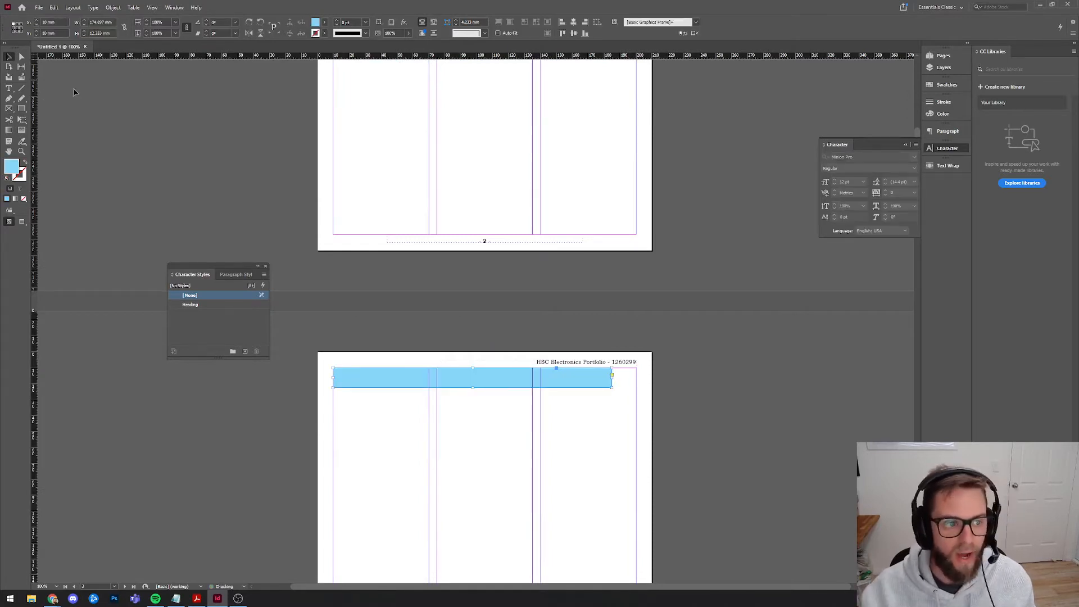
Add 'Time Management Plan' in the Heading style, fitted and moved into the page 3 bar.
key(t)
drag(383, 412, 636, 462)
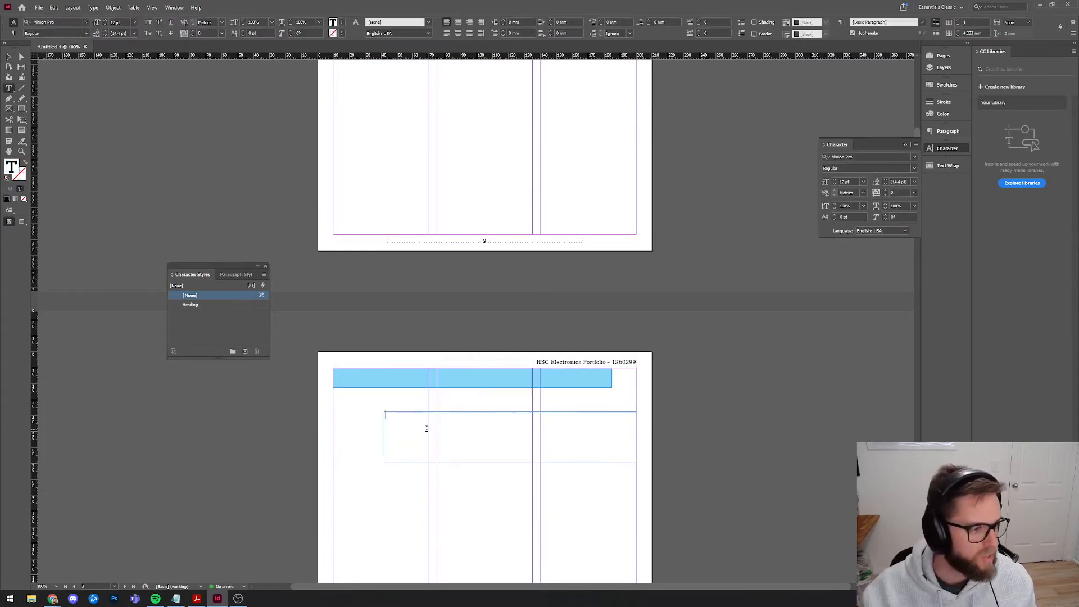
text(Time Manageme)
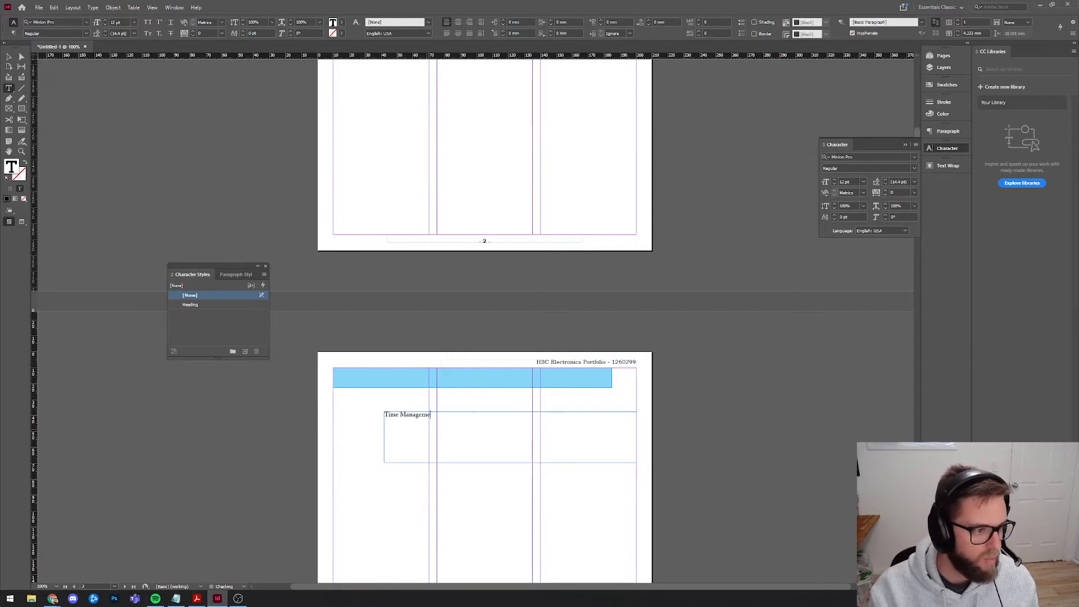
text(nt Plan)
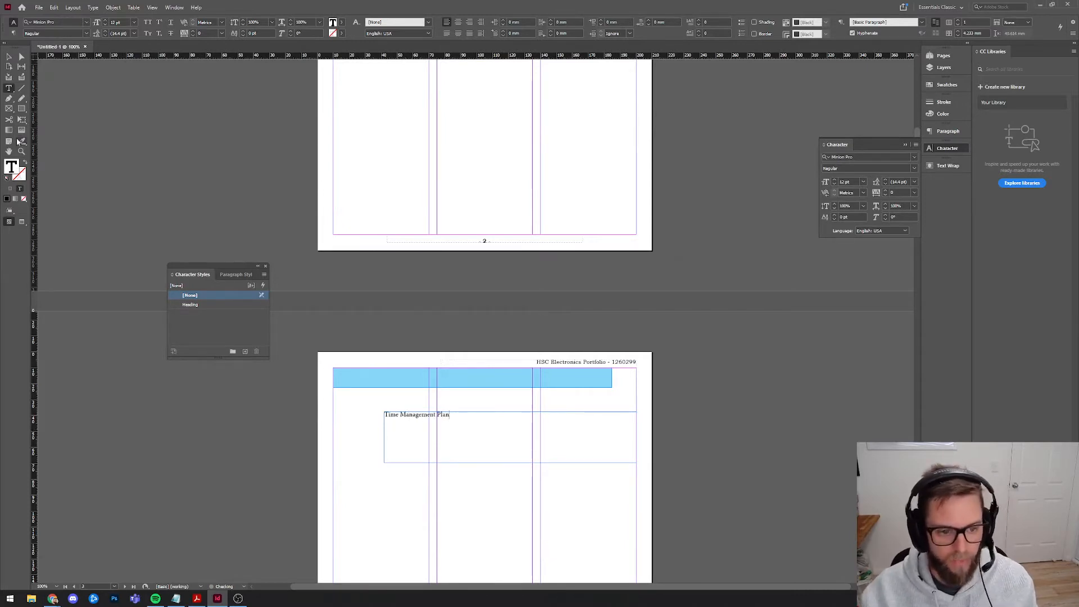
key(Escape)
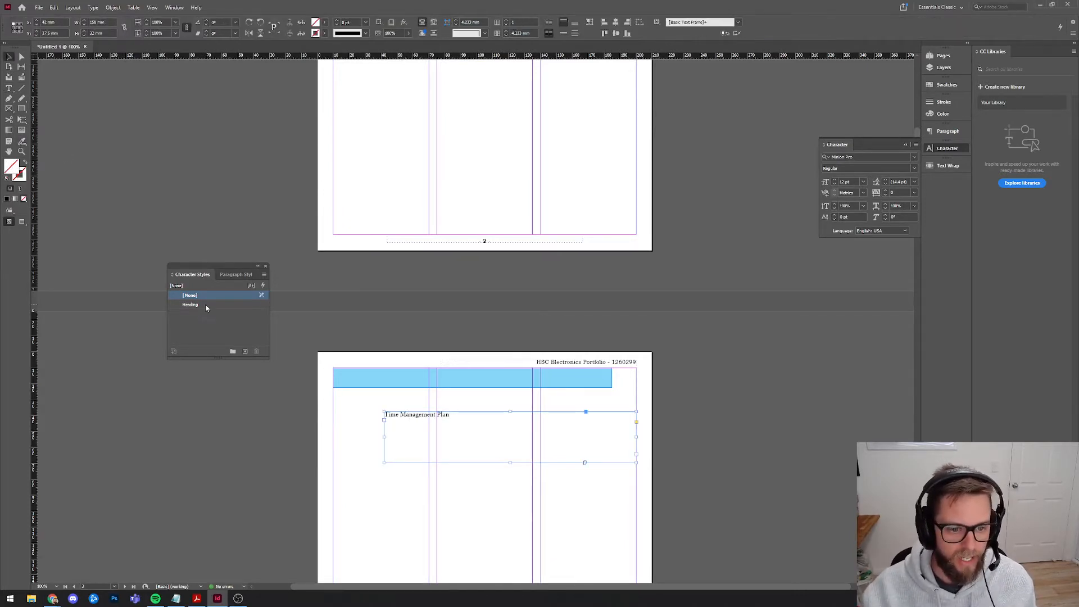
click(206, 307)
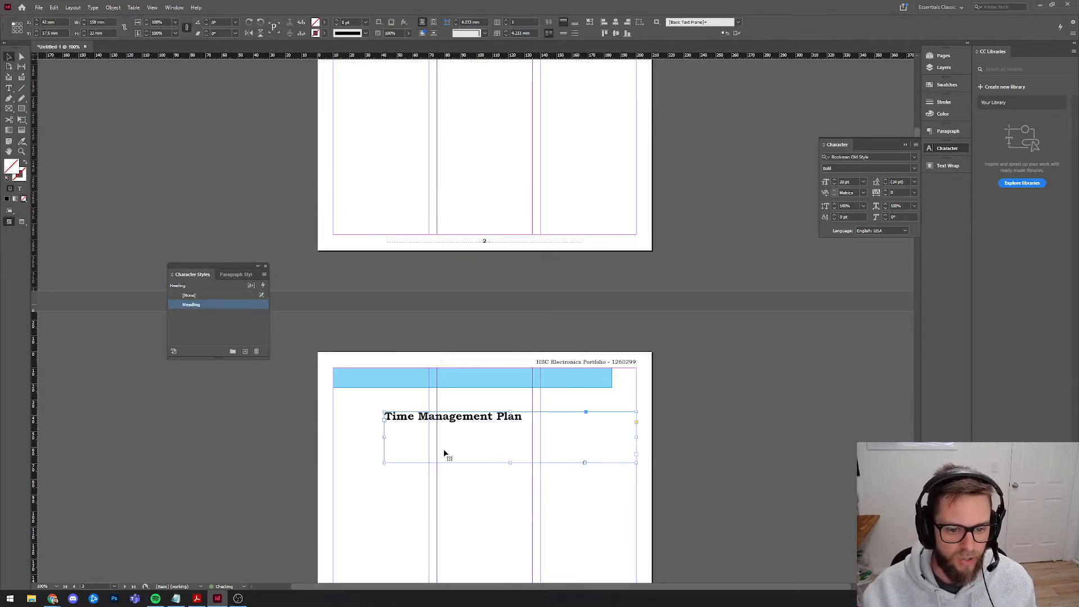
double_click(511, 462)
drag(478, 419, 408, 381)
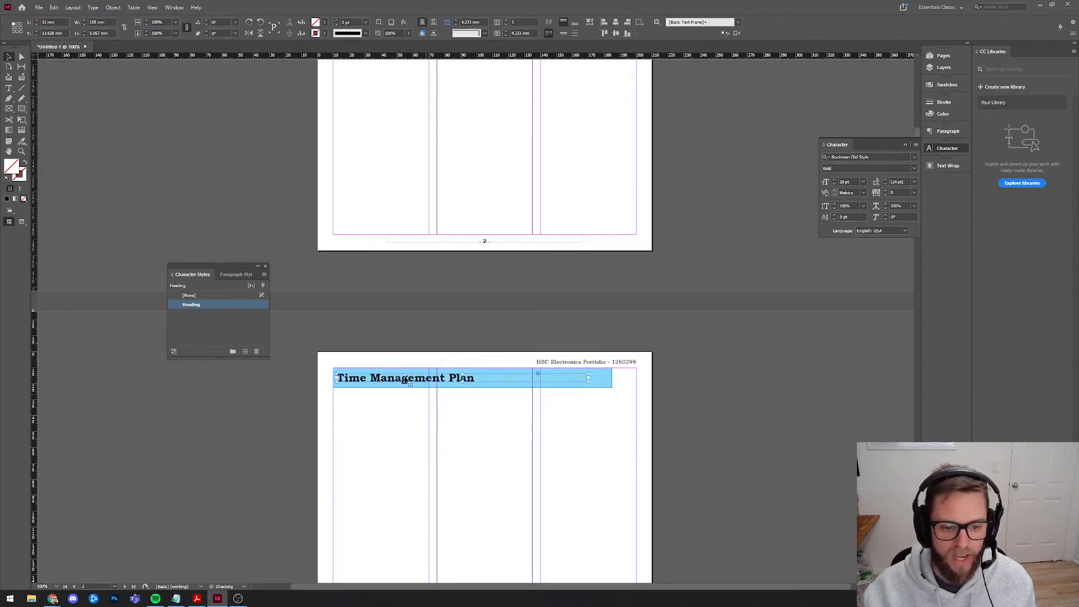
click(481, 431)
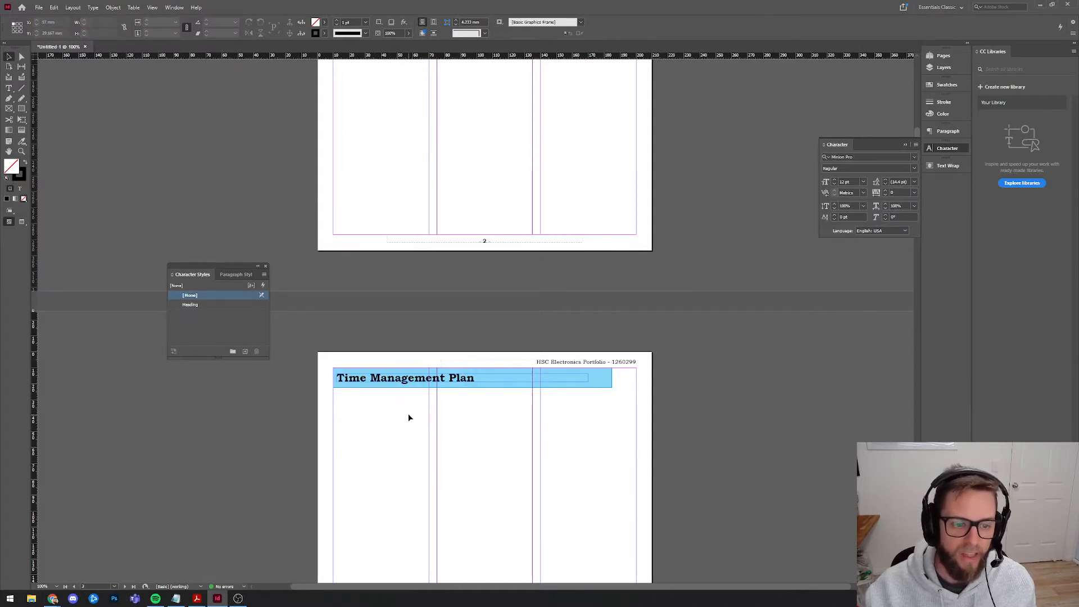
drag(222, 269, 225, 272)
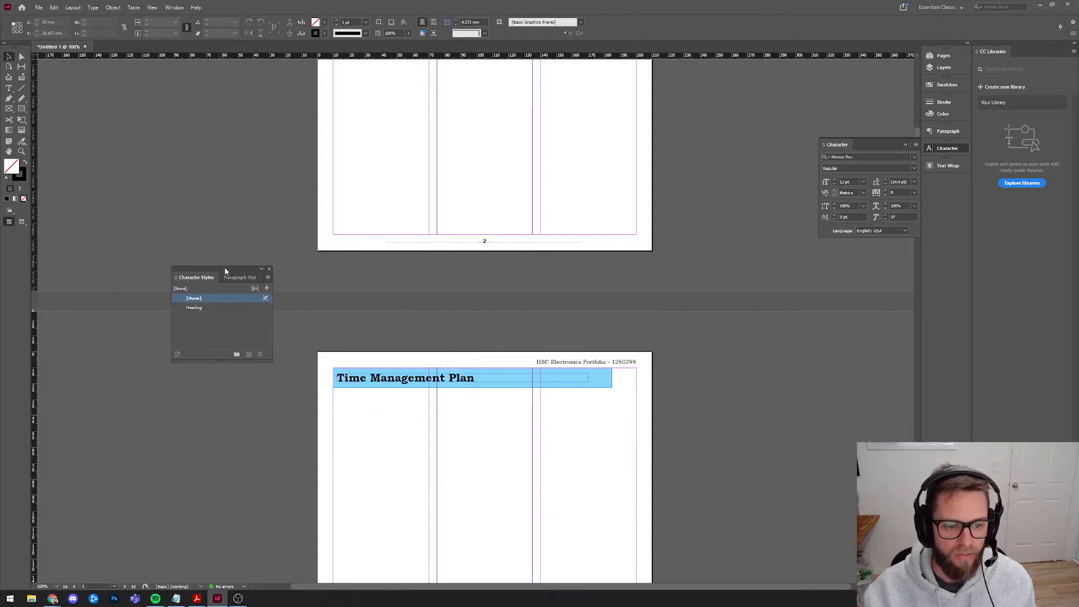
Copy the Time Management Plan banner and paste it in place on page 4.
click(388, 385)
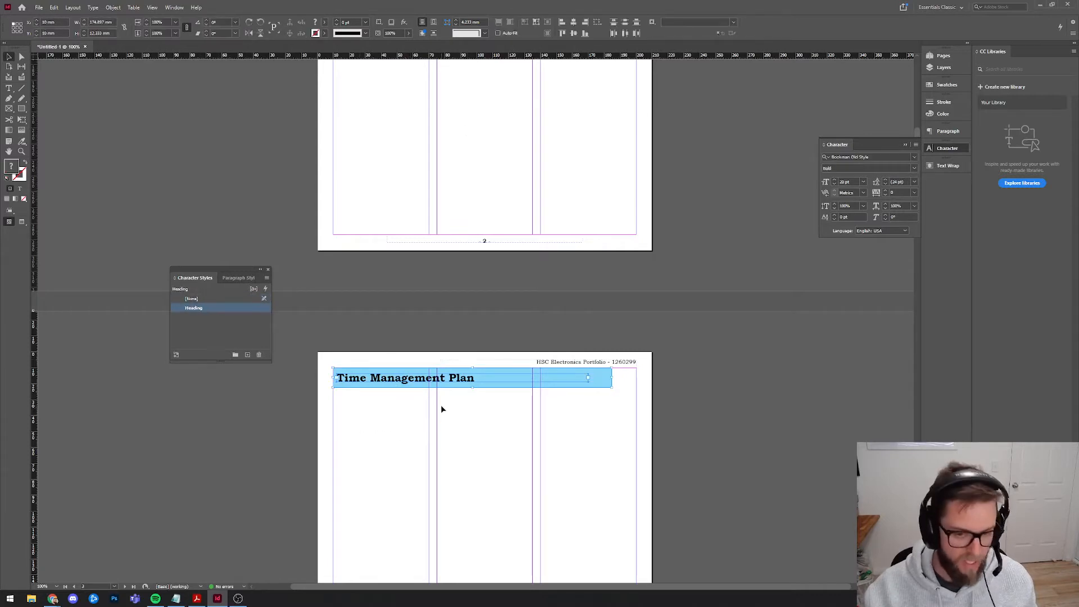
click(53, 8)
click(81, 49)
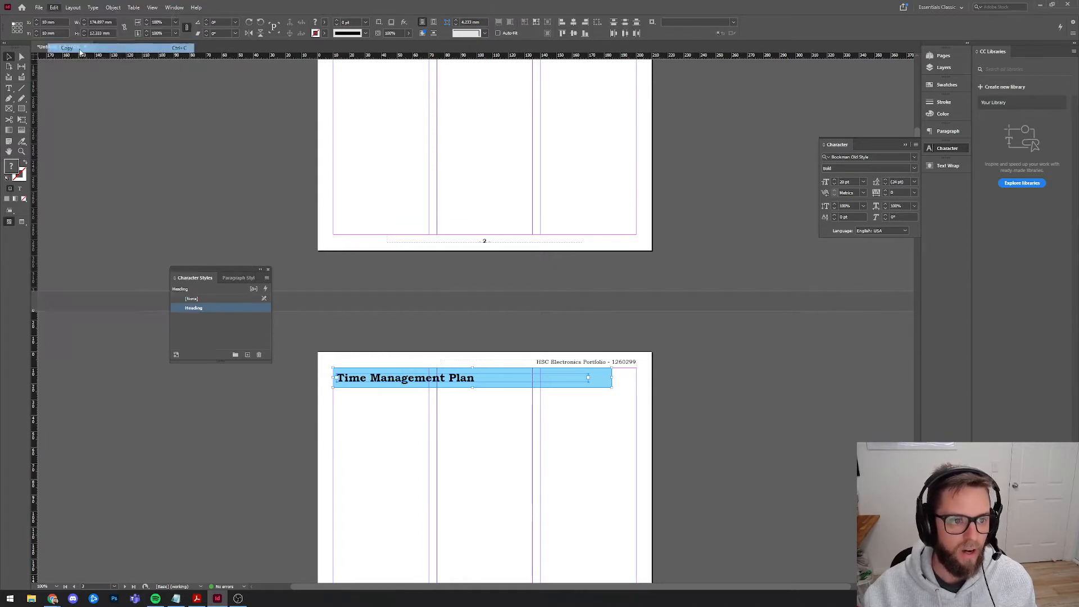
scroll(453, 443, down, 10)
click(388, 398)
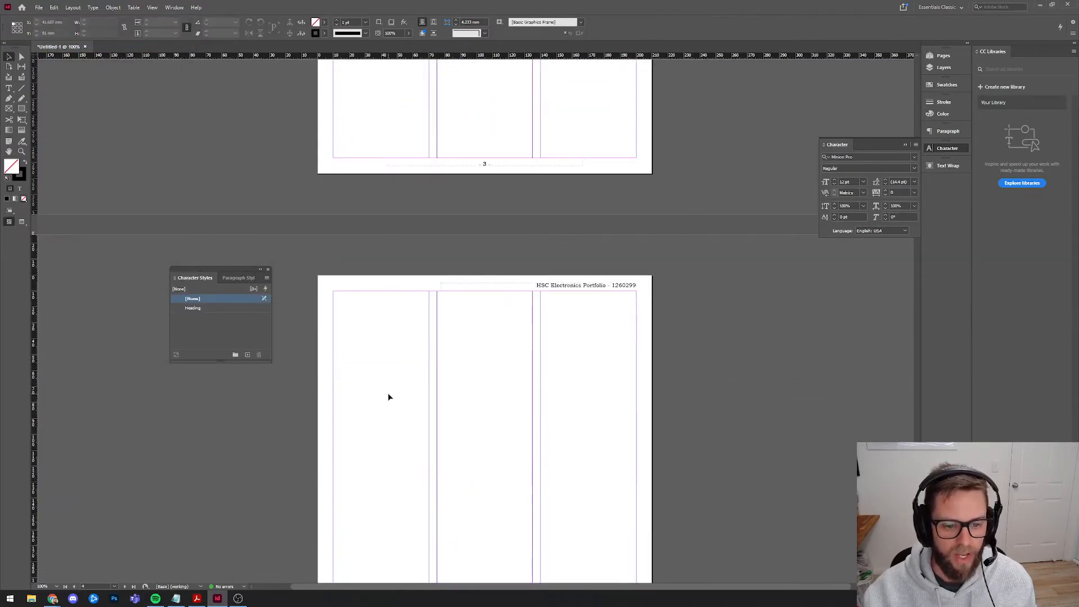
key(ctrl+v)
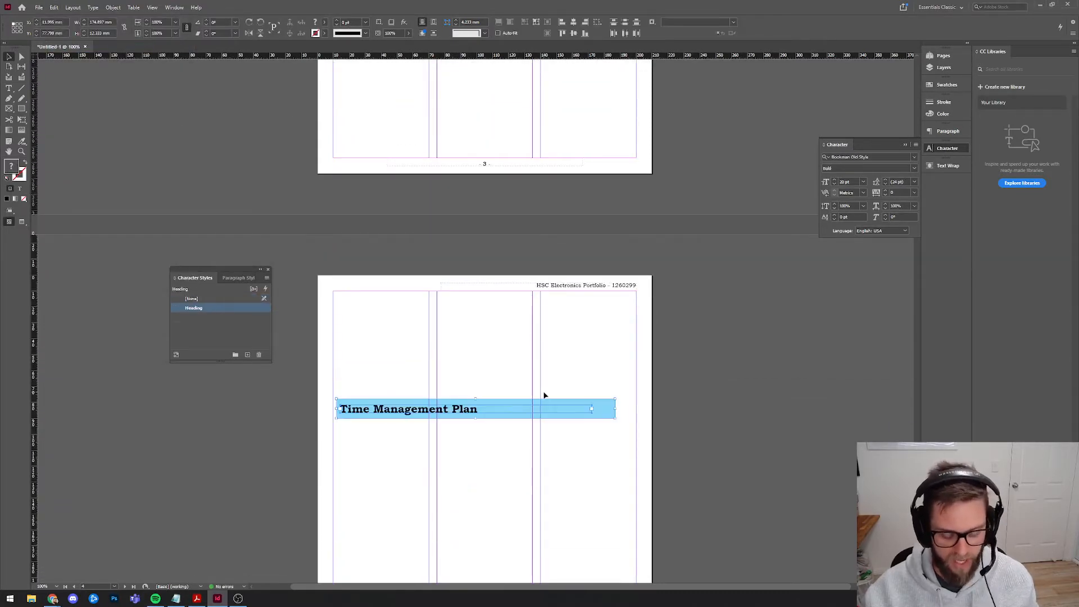
key(Delete)
scroll(470, 354, down, 3)
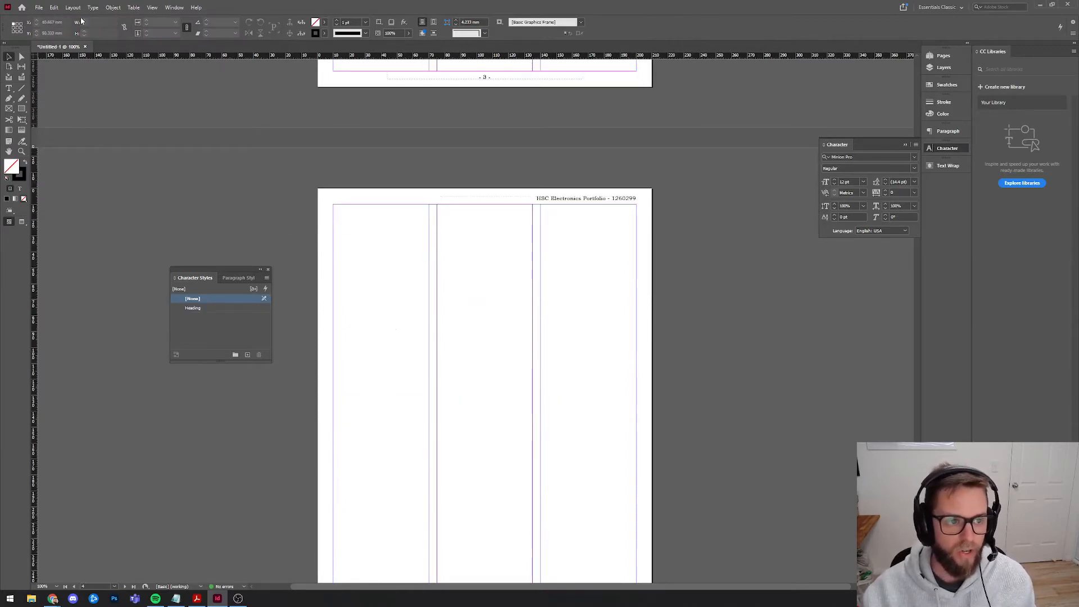
click(54, 8)
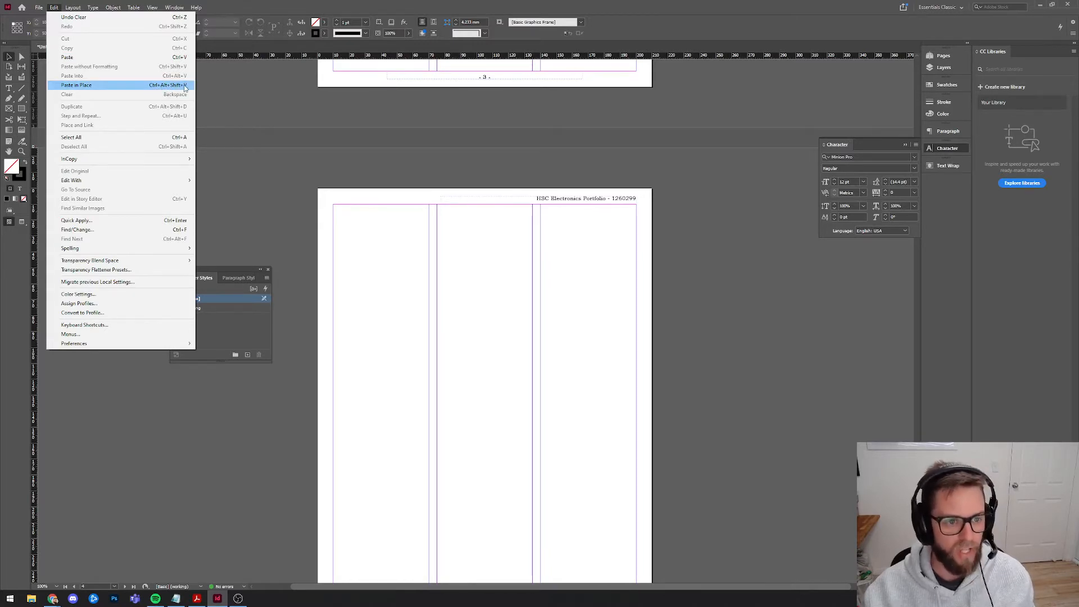
click(398, 240)
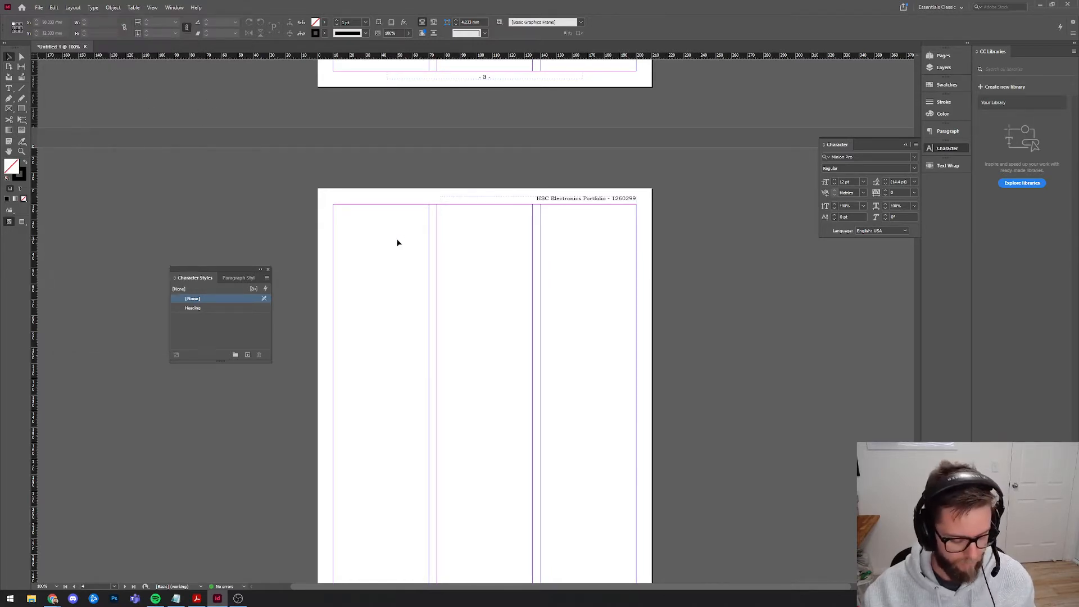
key(ctrl+alt+shift+v)
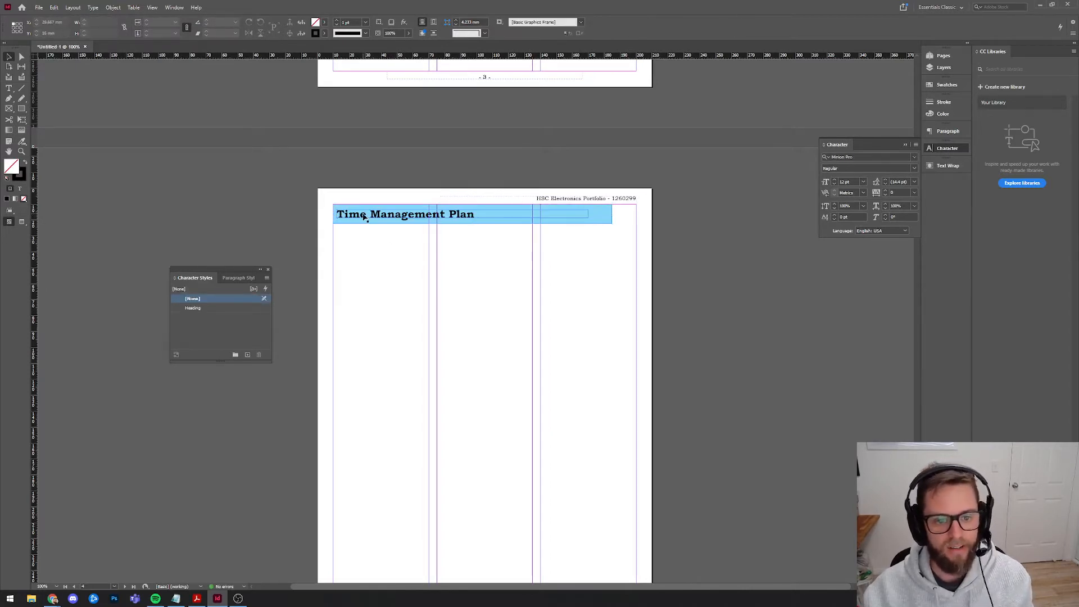
Retitle the page 4 banner 'Relevant Research' and select the banner with its text.
double_click(364, 217)
triple_click(412, 214)
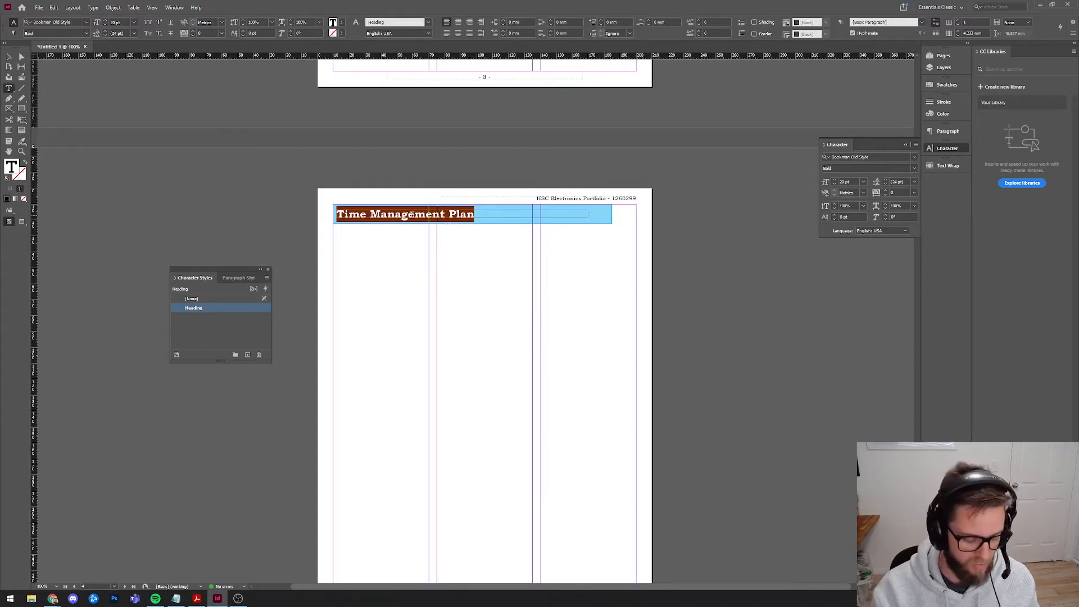
text(Relevant Research)
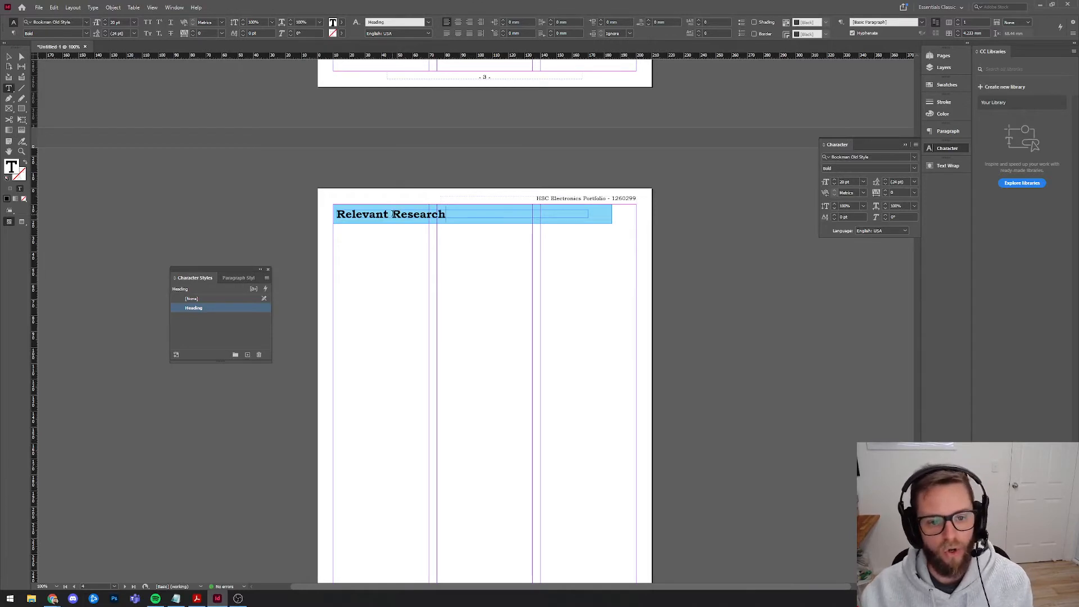
drag(392, 214, 326, 214)
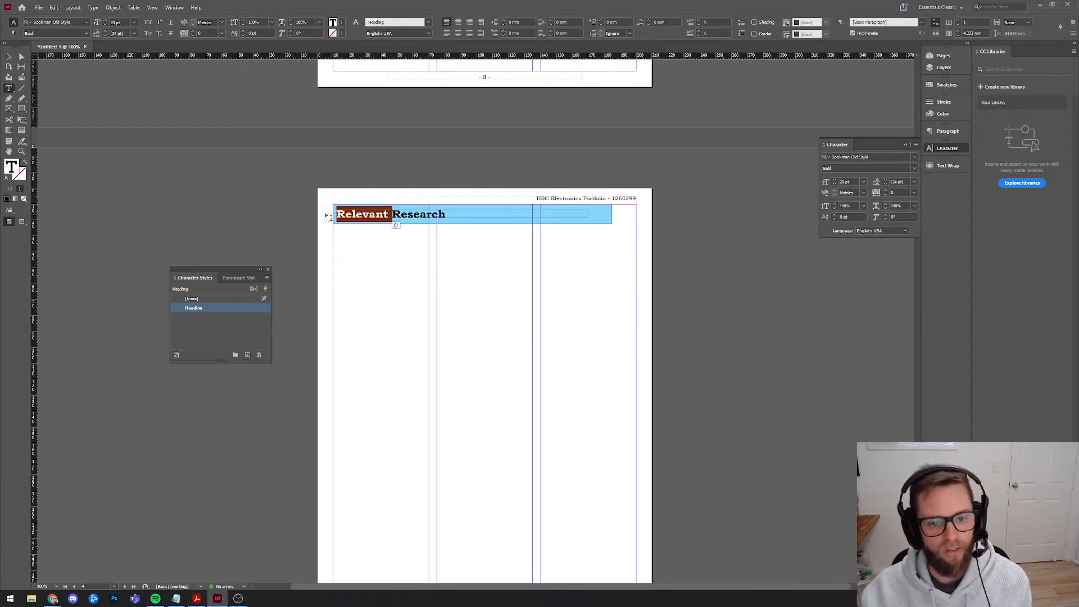
click(9, 57)
click(174, 202)
click(379, 218)
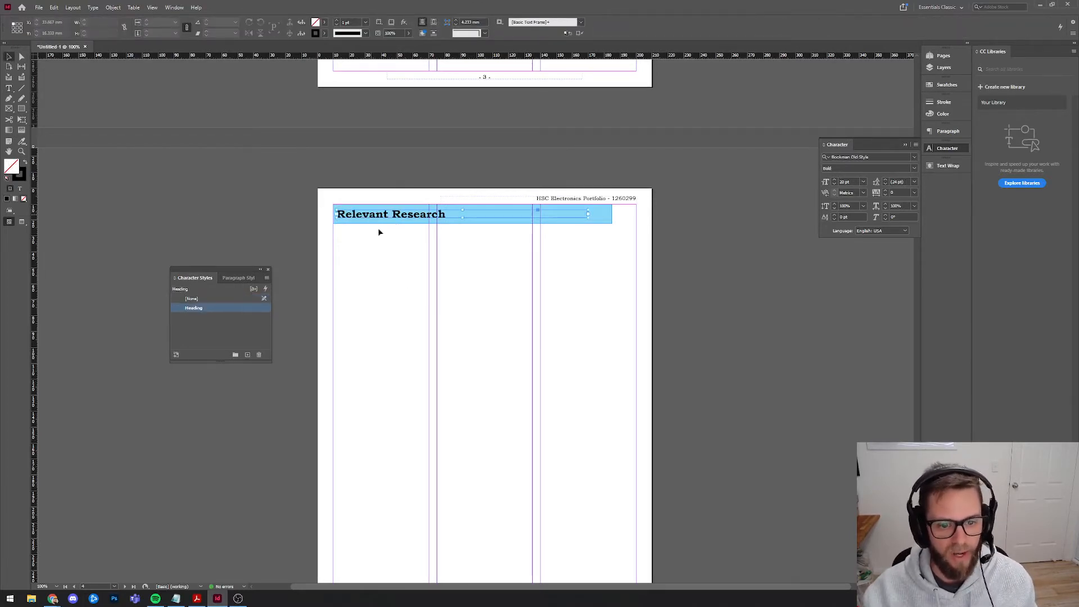
drag(413, 291, 349, 204)
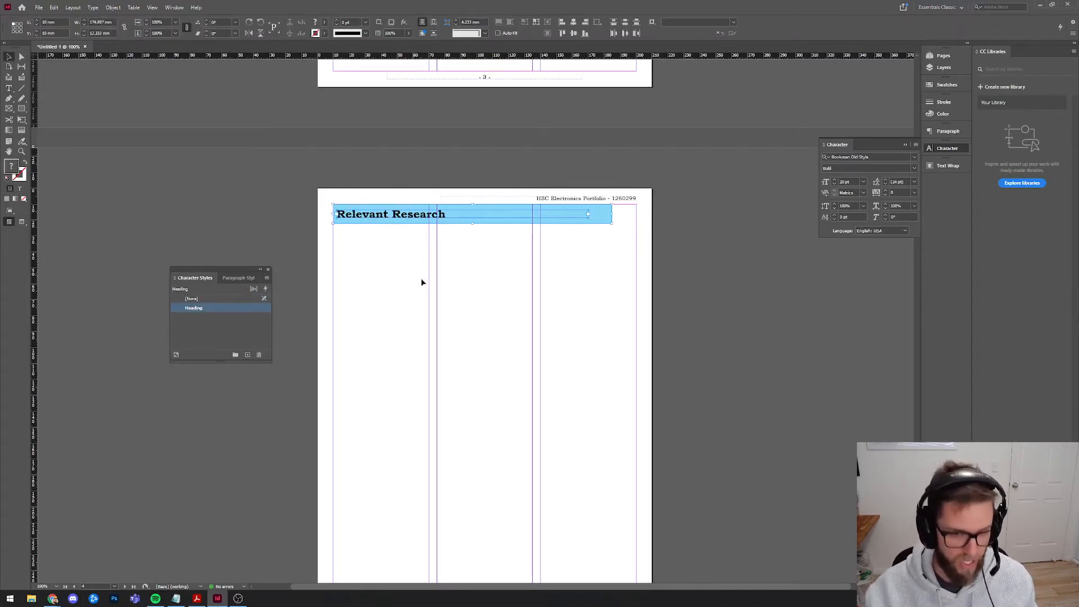
scroll(422, 281, down, 10)
click(404, 345)
Paste the banner on page 5 retitled 'Selection and Justification', plus a copy on page 6.
key(ctrl+alt+shift+v)
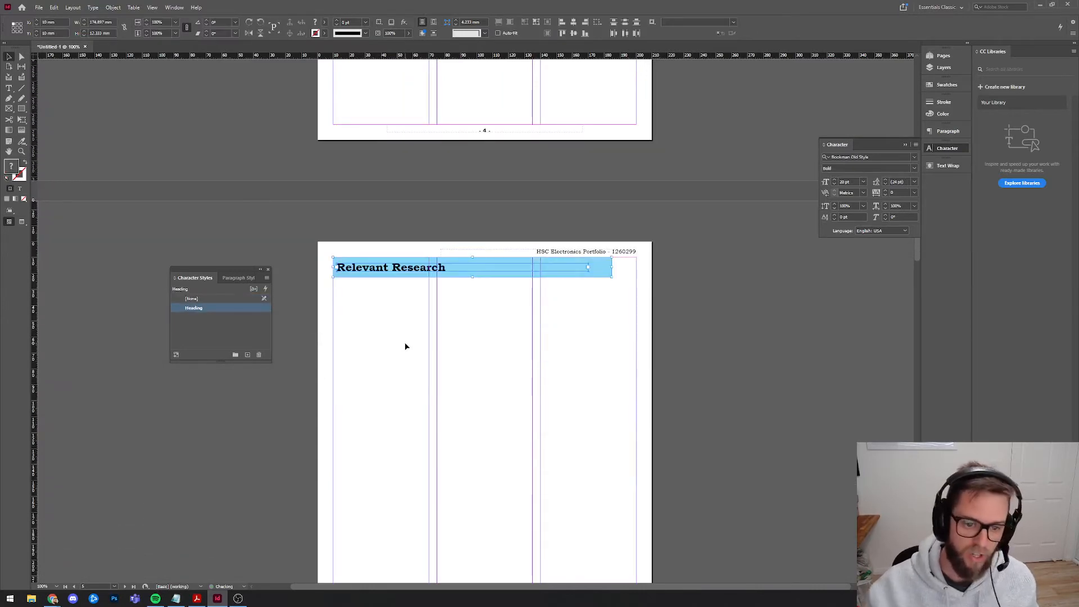
click(399, 290)
double_click(385, 270)
key(ctrl+a)
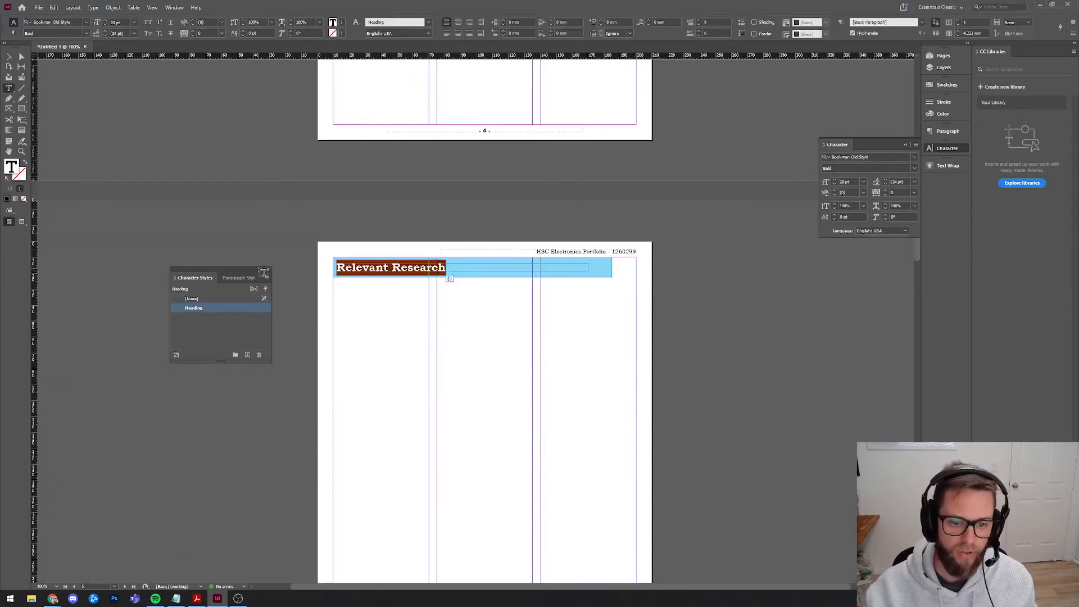
text(infor)
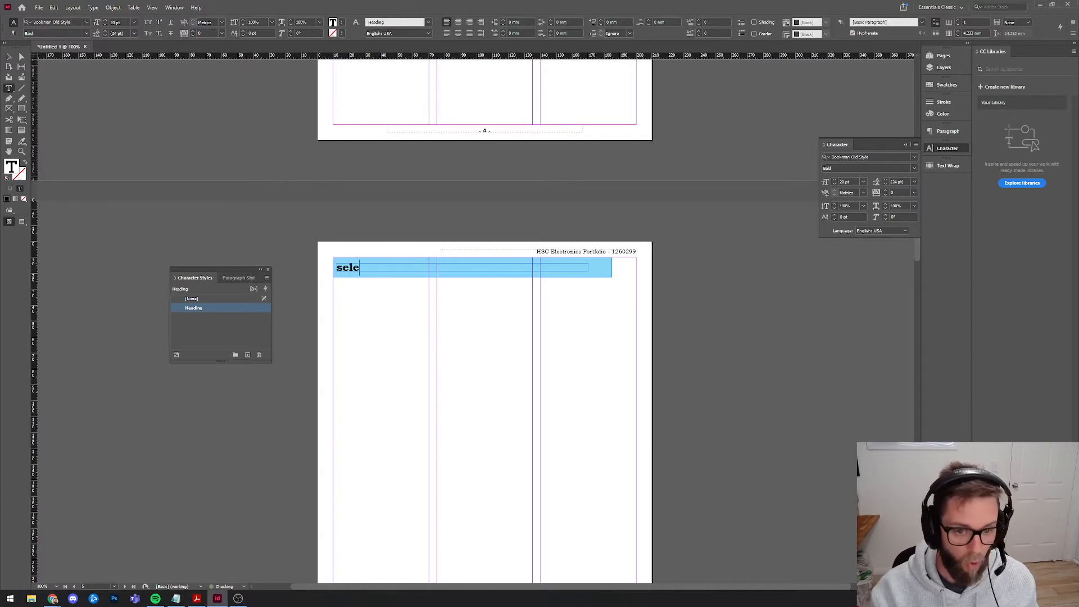
key(BackSpace)
key(BackSpace)
key(BackSpace)
key(BackSpace)
key(BackSpace)
text(Selection)
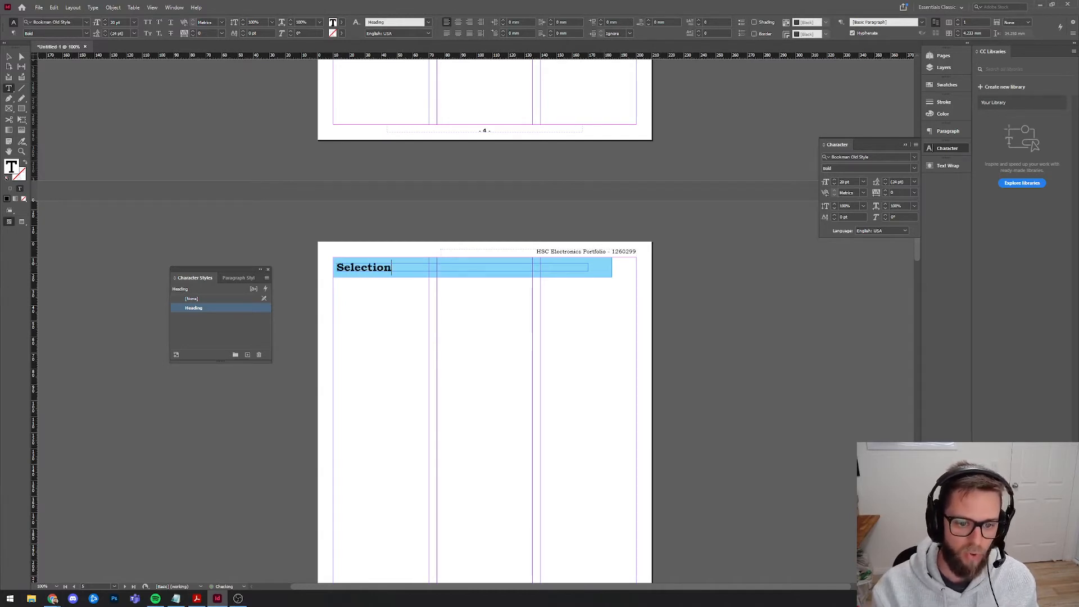
text( and Justification)
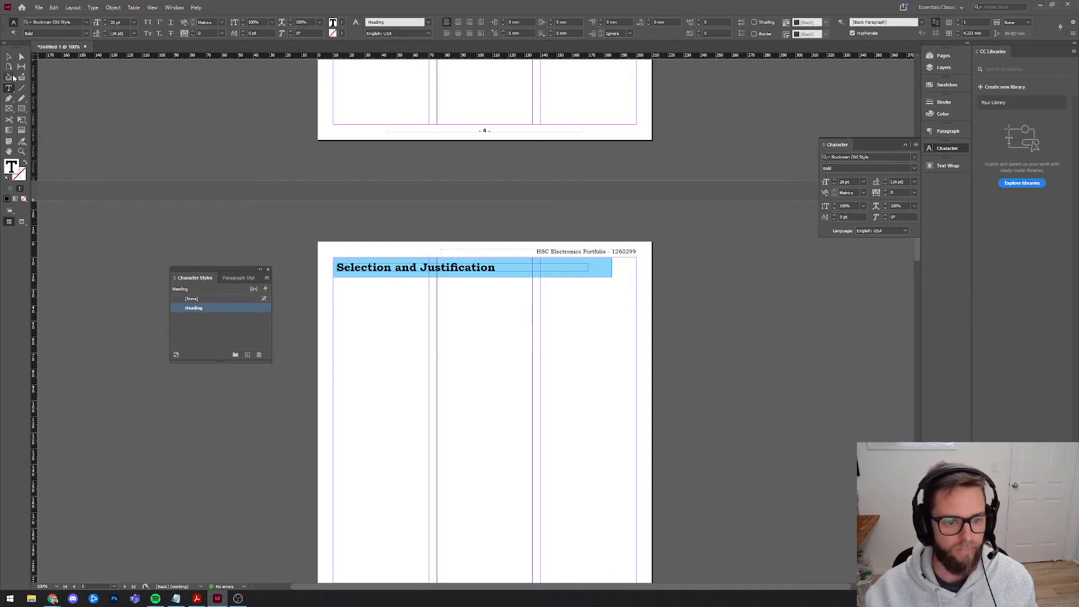
key(Escape)
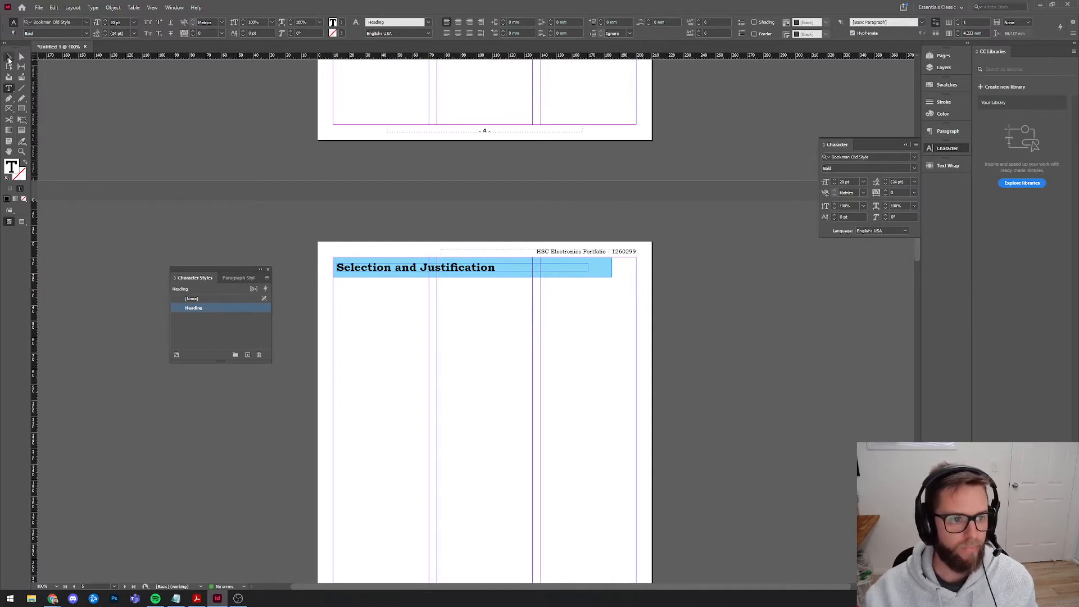
scroll(323, 302, down, 10)
key(ctrl+alt+shift+v)
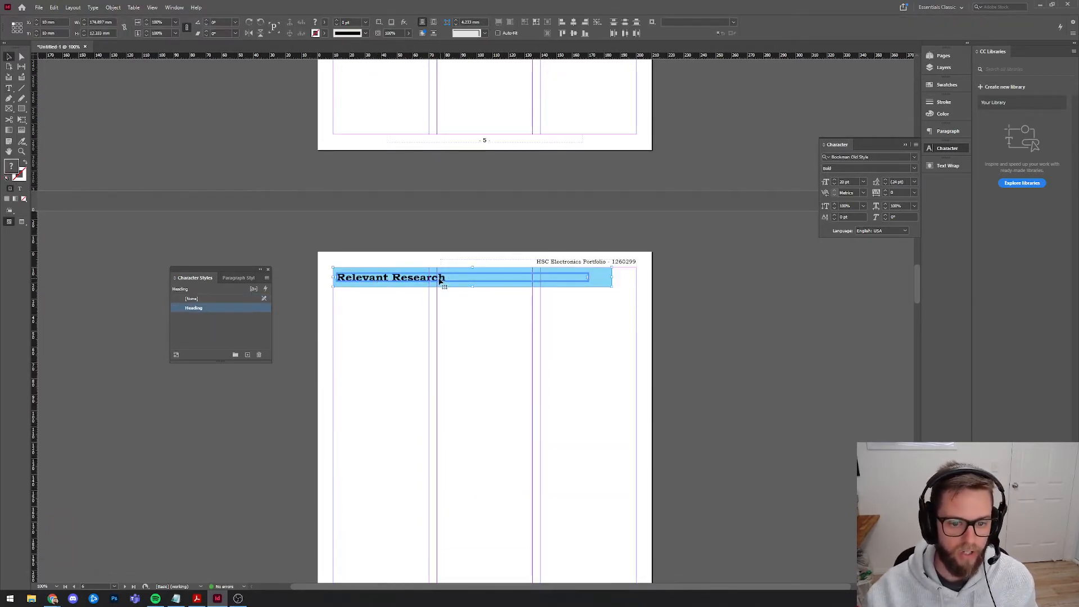
Retitle the page 6 banner 'Development of Ideas'.
click(227, 213)
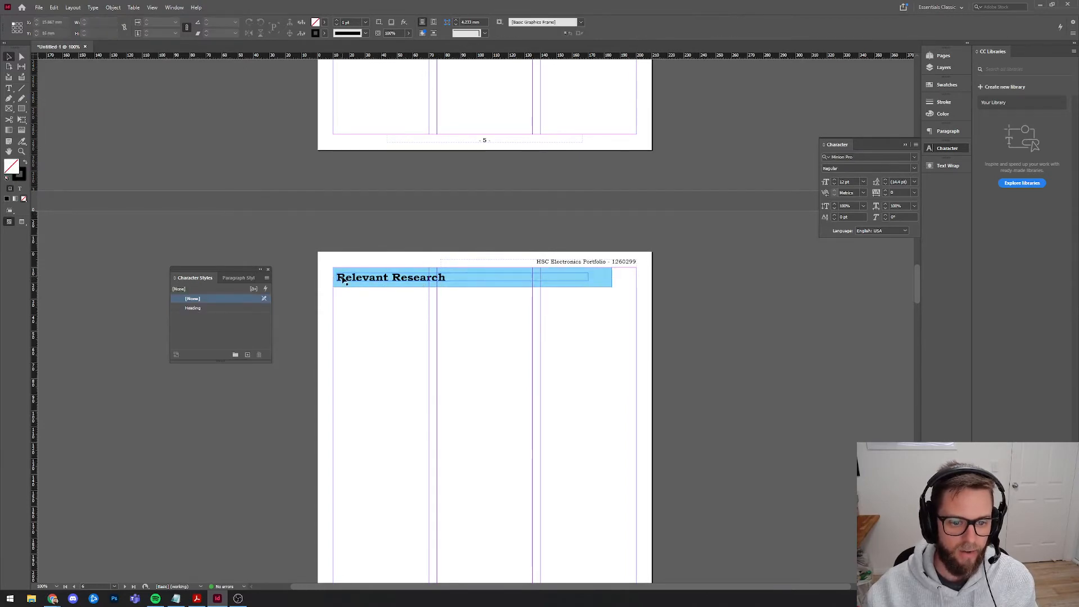
triple_click(345, 277)
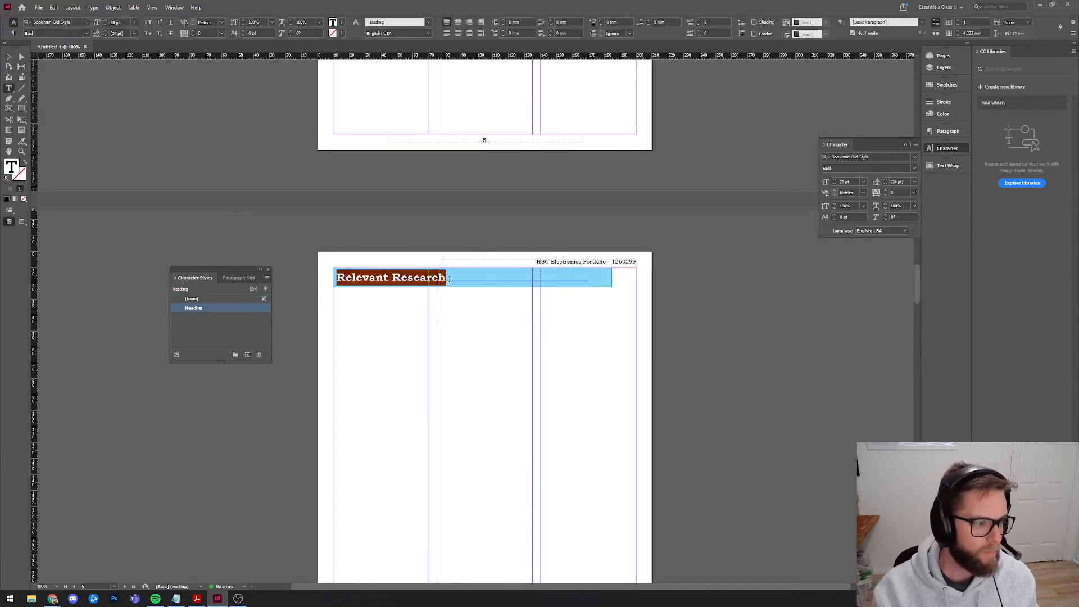
text(Development of)
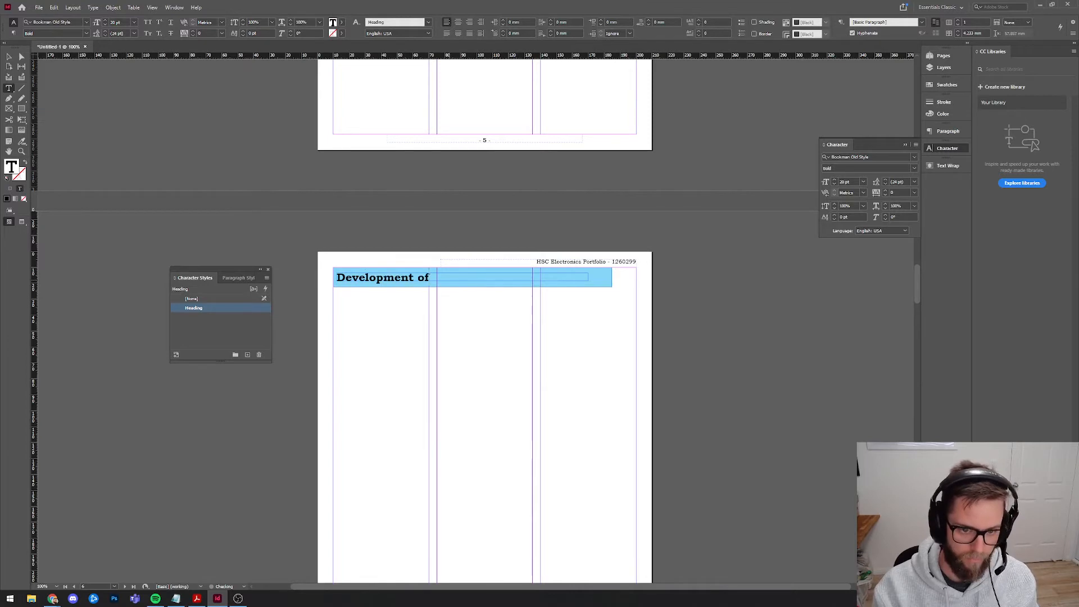
text( Ideas)
key(Escape)
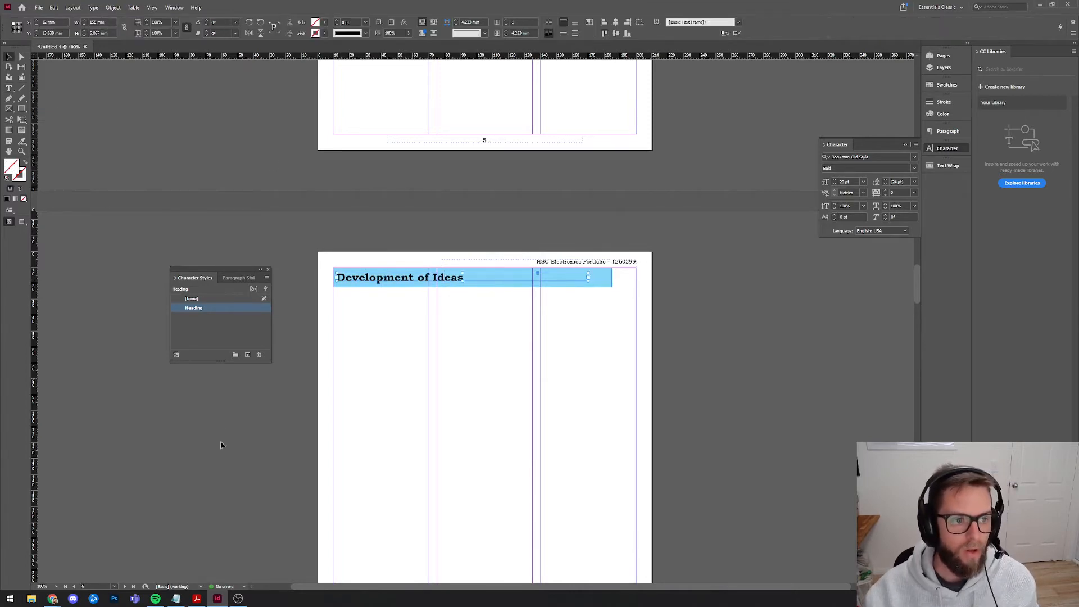
scroll(350, 508, down, 5)
Paste the banner in place on page 7 and retitle it 'Design Modification'.
key(ctrl+alt+shift+v)
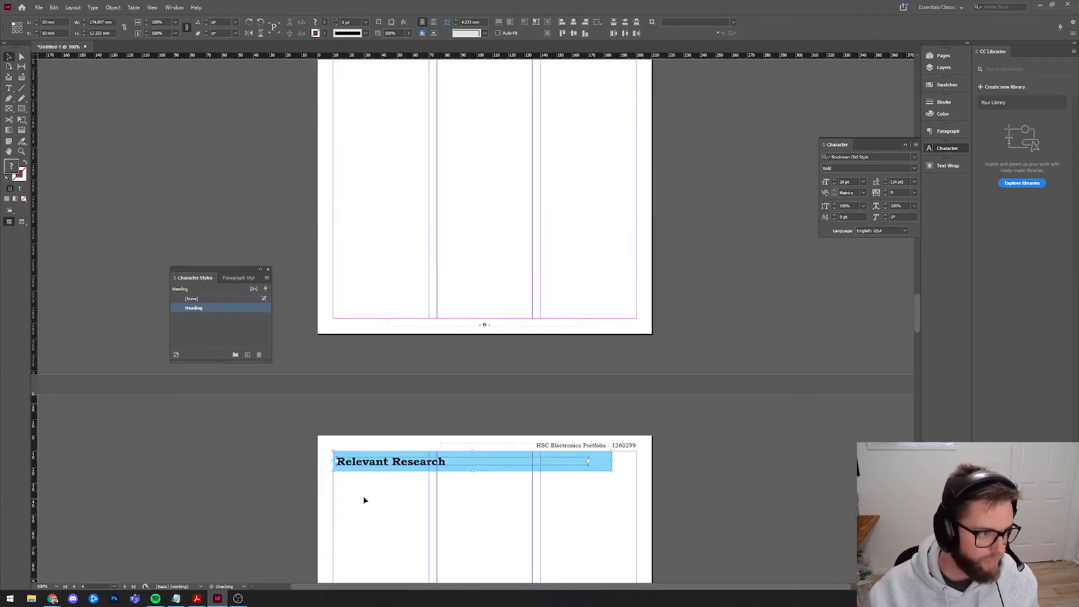
scroll(388, 466, down, 1)
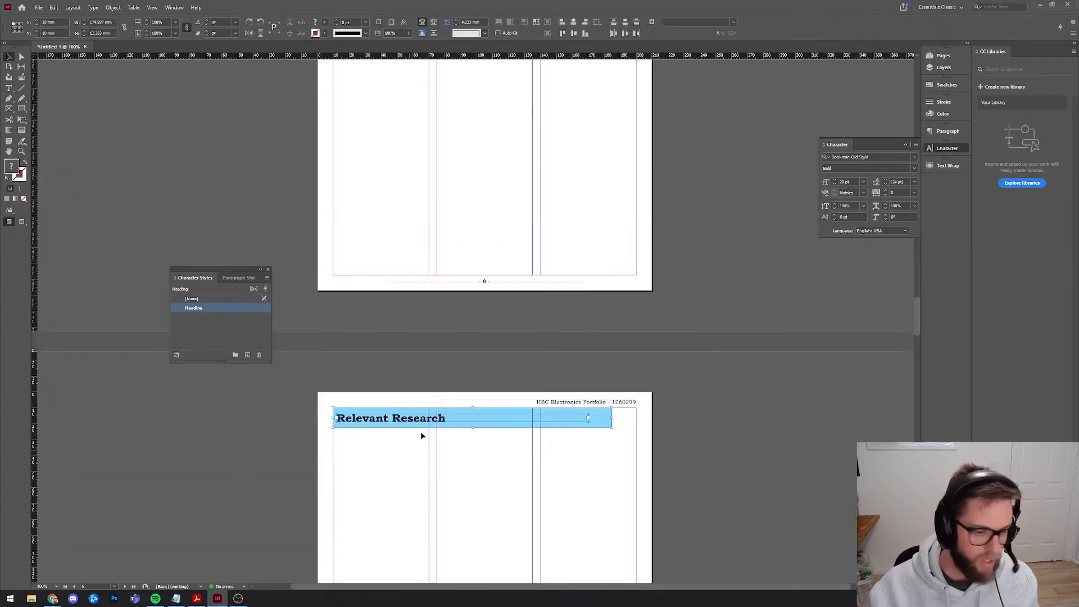
double_click(380, 420)
key(ctrl+a)
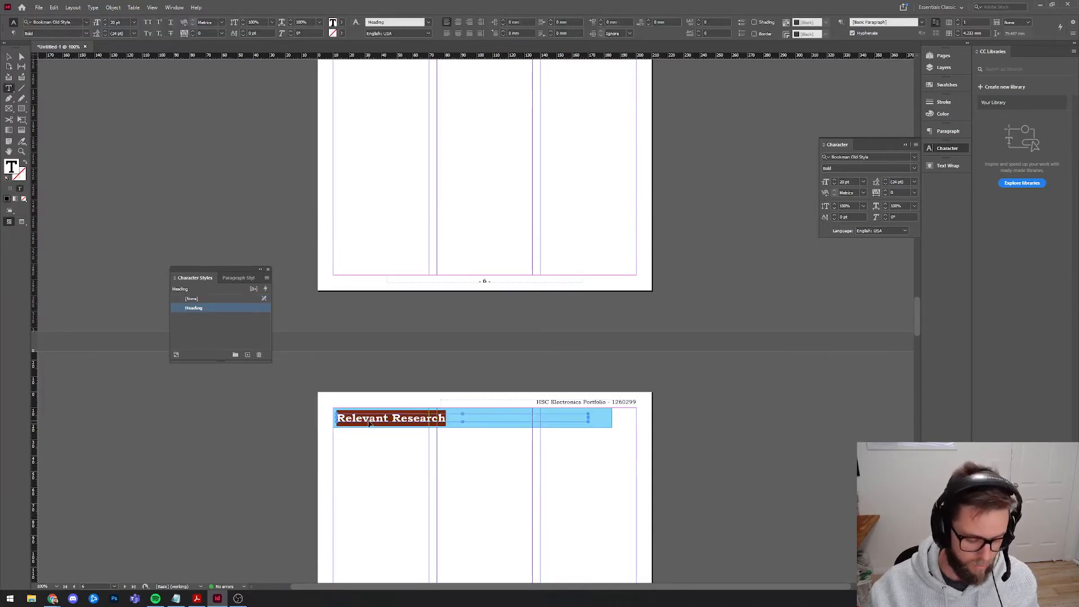
text(Design )
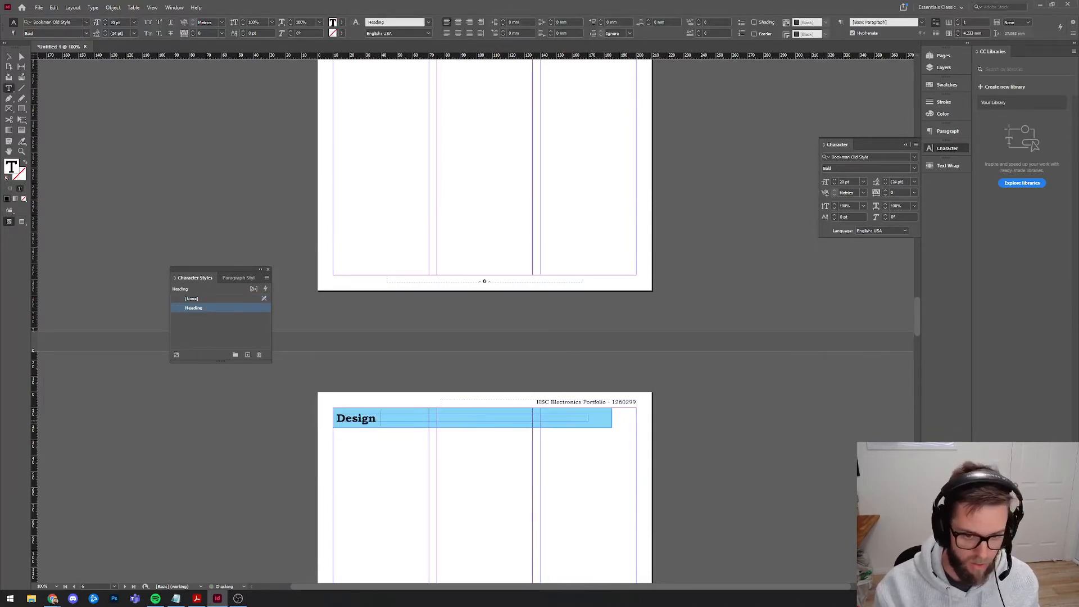
text(Modication)
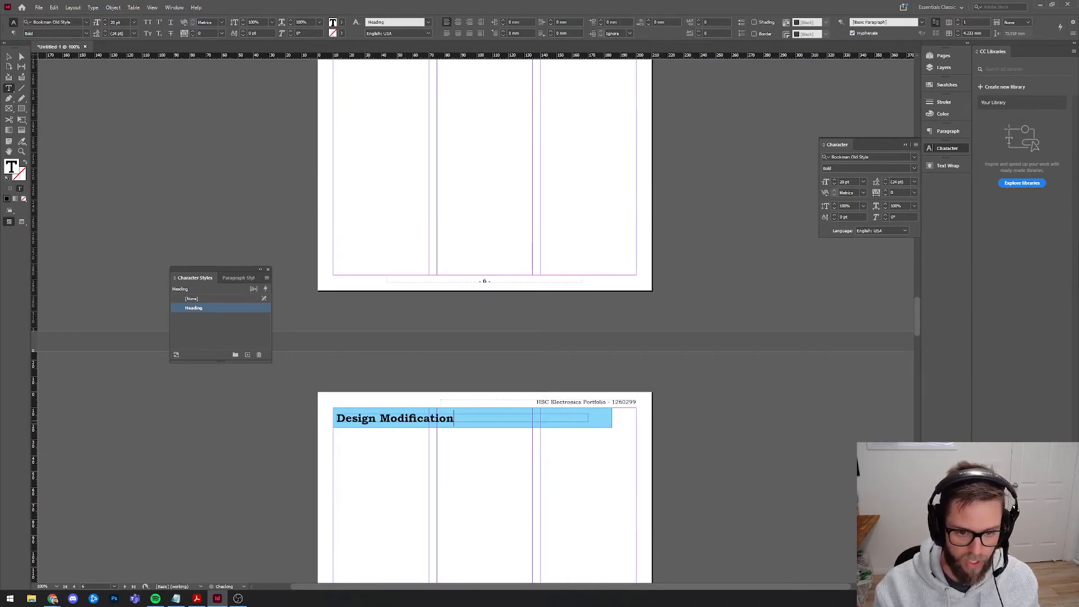
key(Escape)
scroll(451, 382, down, 8)
scroll(424, 488, down, 7)
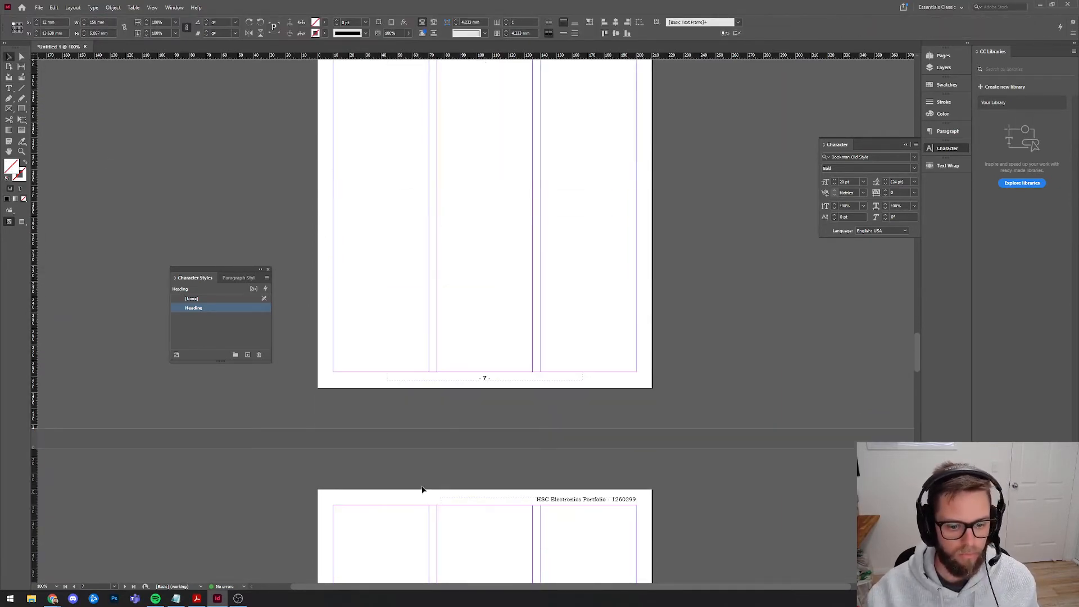
Paste the banner in place on page 8 and retitle it 'Finance Management'.
click(398, 408)
key(ctrl+alt+shift+v)
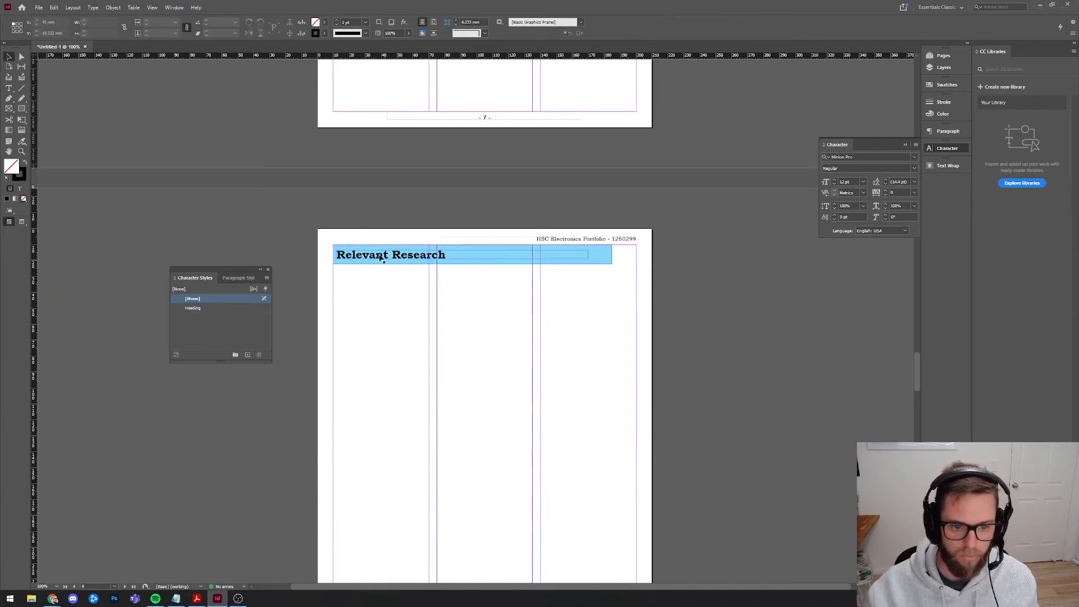
triple_click(376, 254)
text(Fiona)
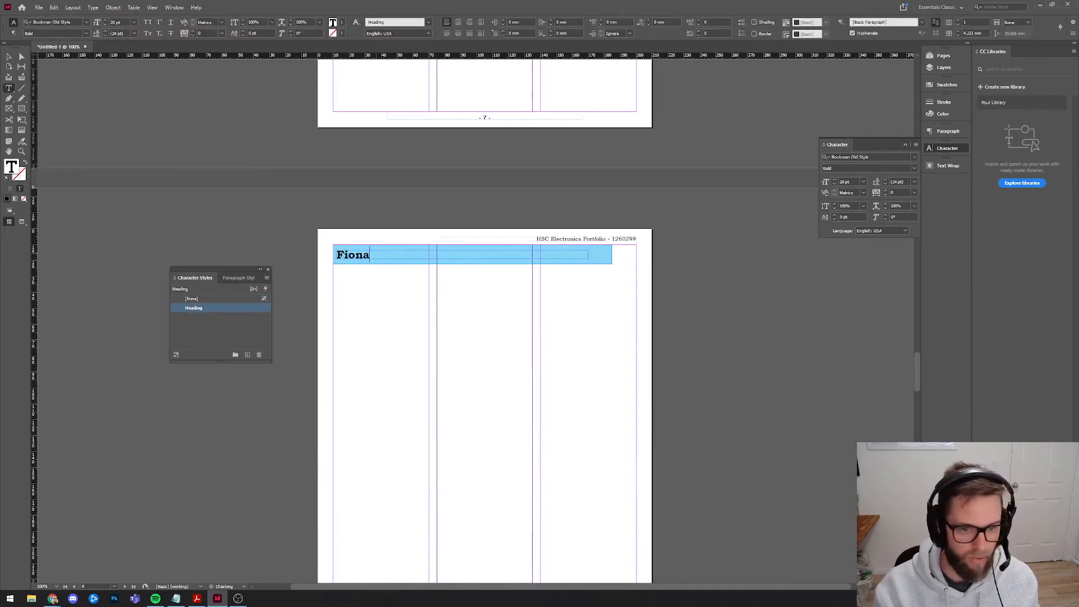
key(BackSpace)
text(nance Management)
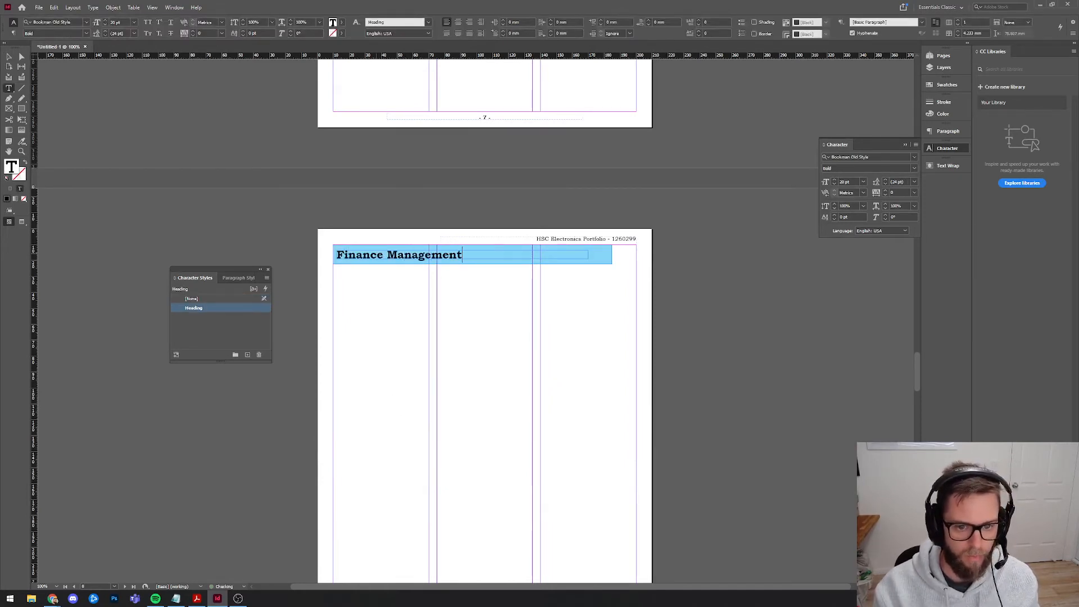
click(9, 56)
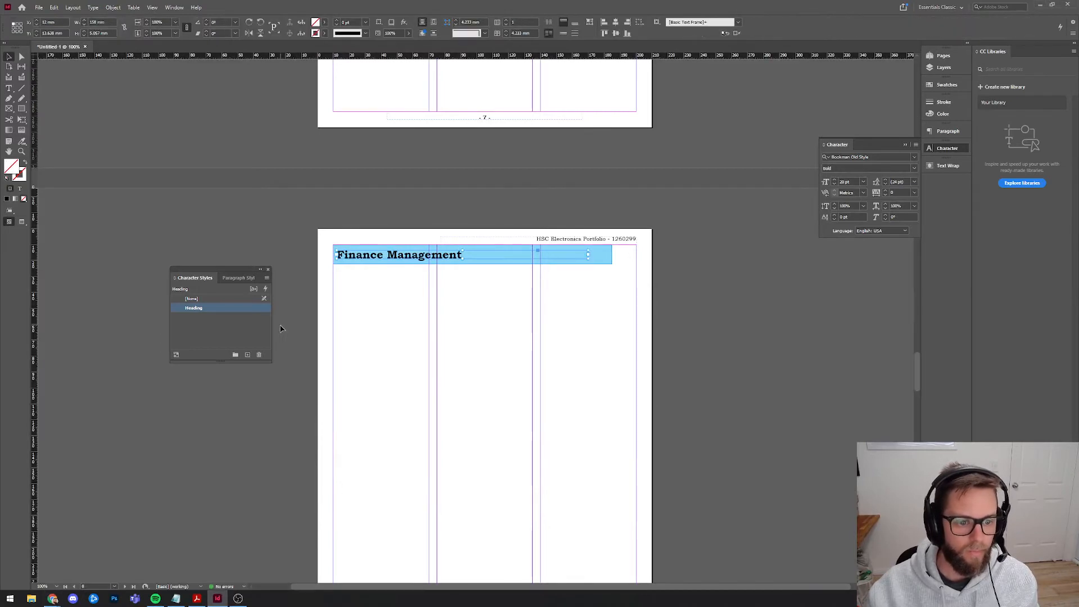
Paste the banner on the next page and retitle it 'Record of Production'.
scroll(378, 397, down, 10)
key(ctrl+alt+shift+v)
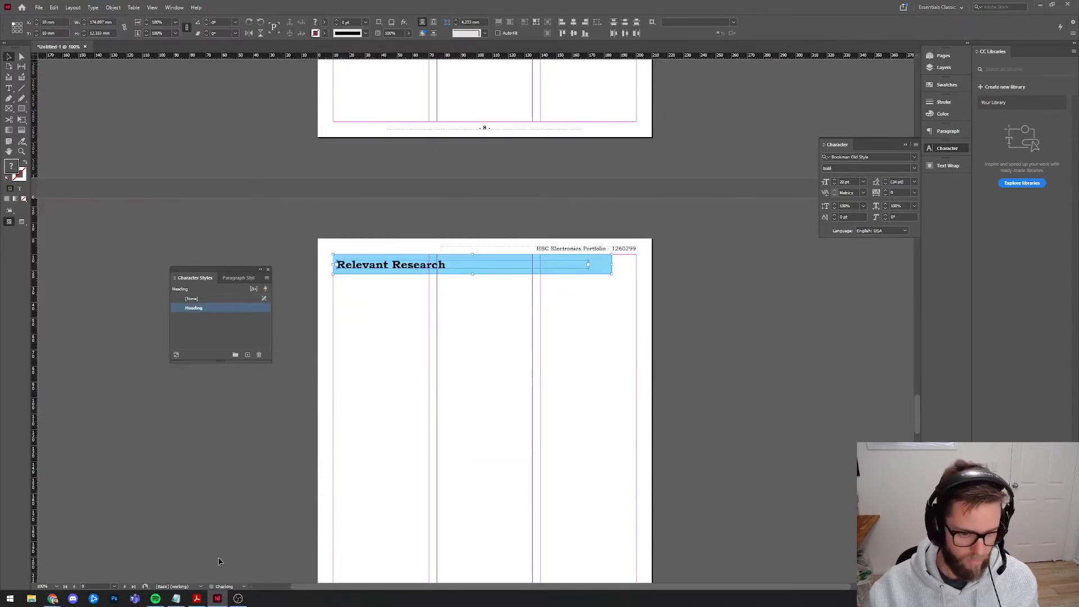
click(397, 318)
triple_click(363, 264)
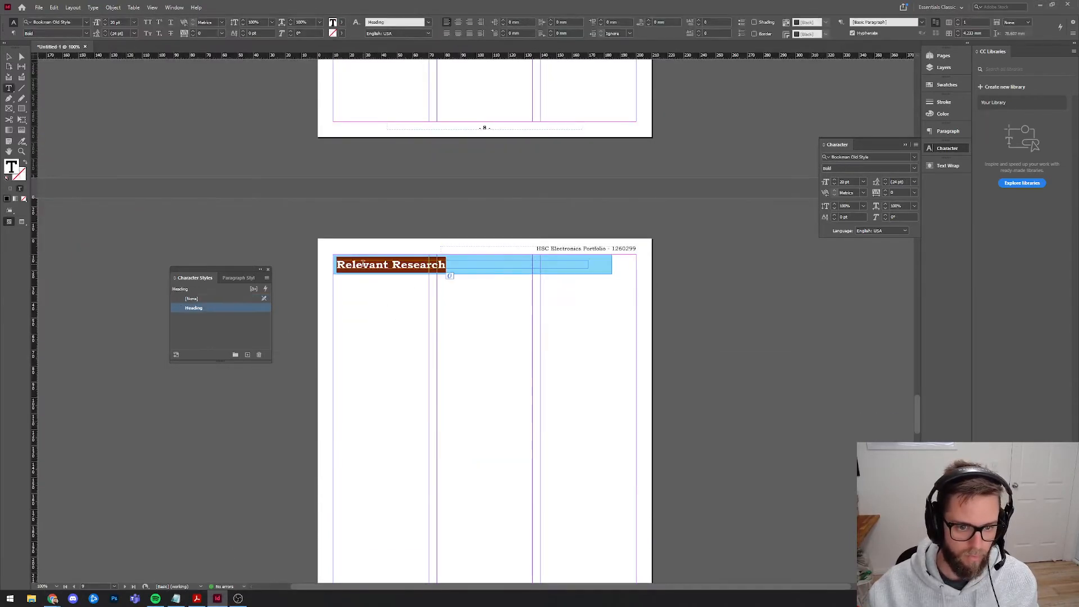
text(Record)
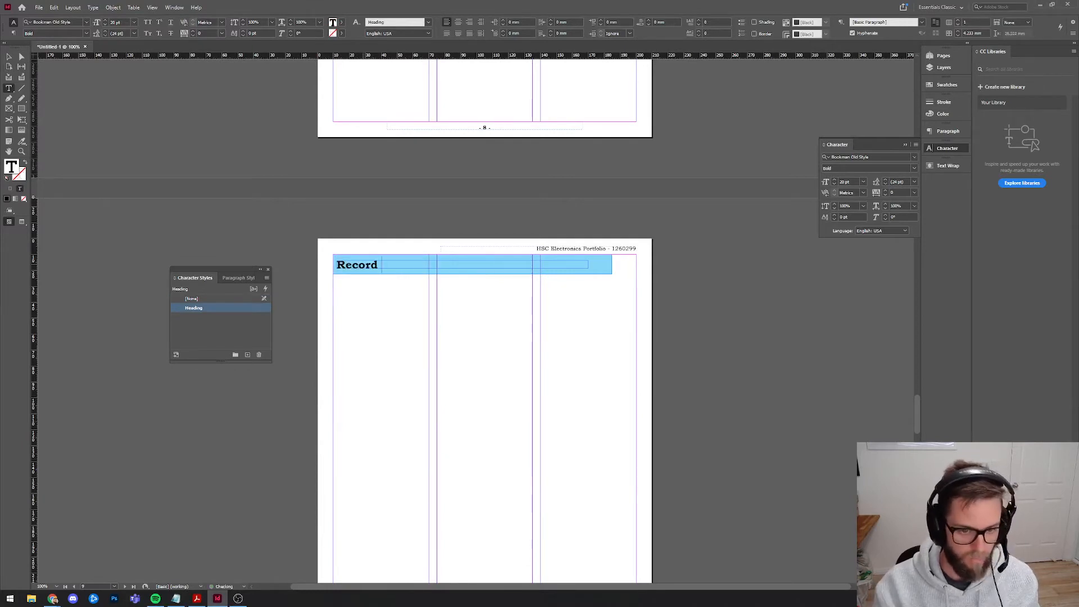
text( of Production)
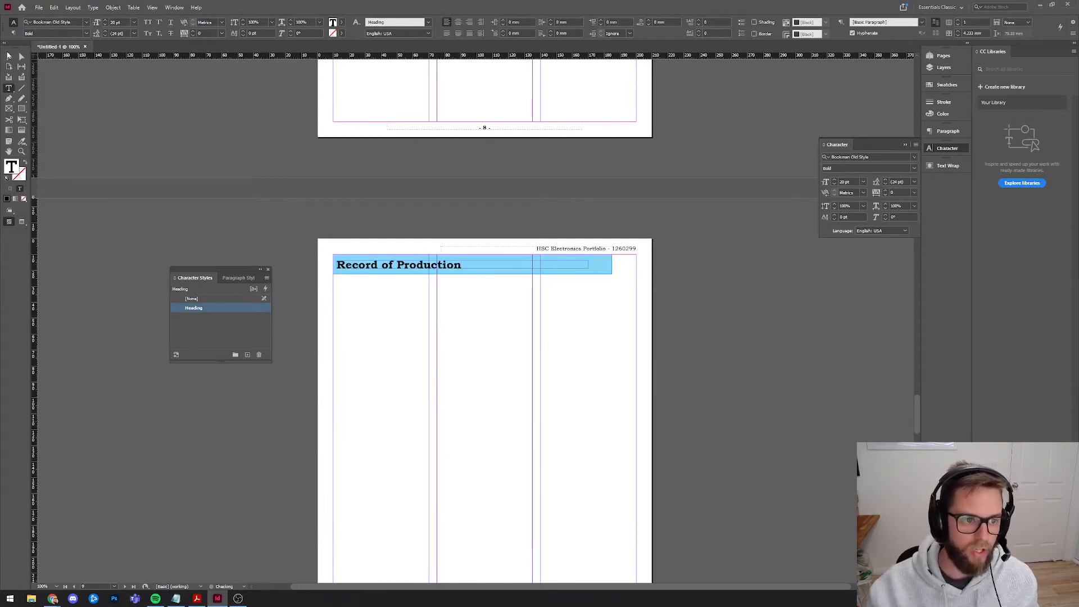
key(Escape)
click(430, 321)
Paste the banner on the following page and retitle it 'Safe Work Practices'.
scroll(430, 322, down, 10)
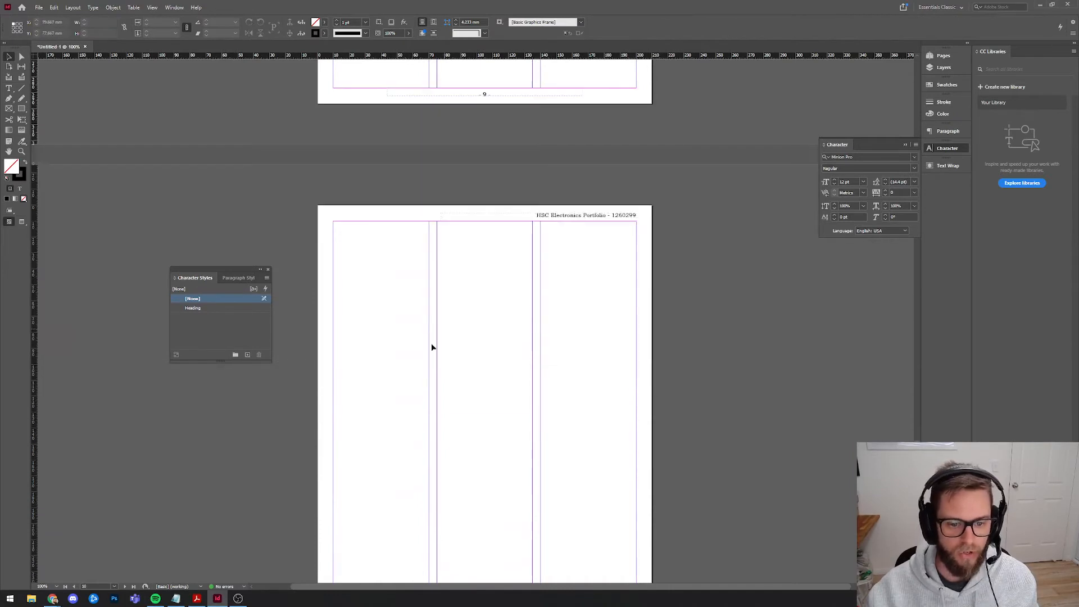
key(ctrl+alt+shift+v)
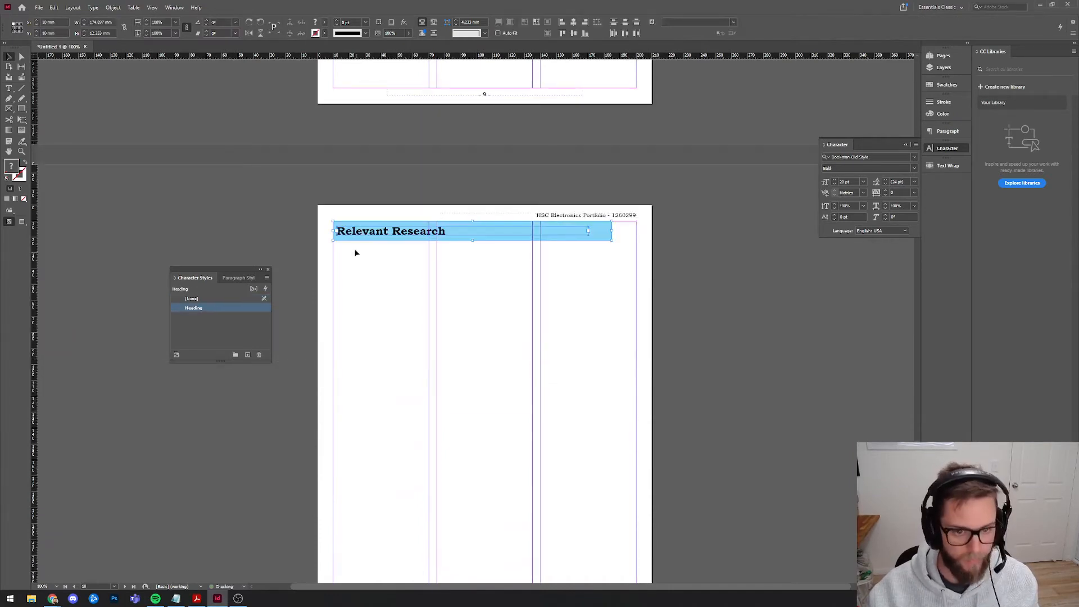
double_click(355, 236)
drag(337, 233, 448, 239)
key(BackSpace)
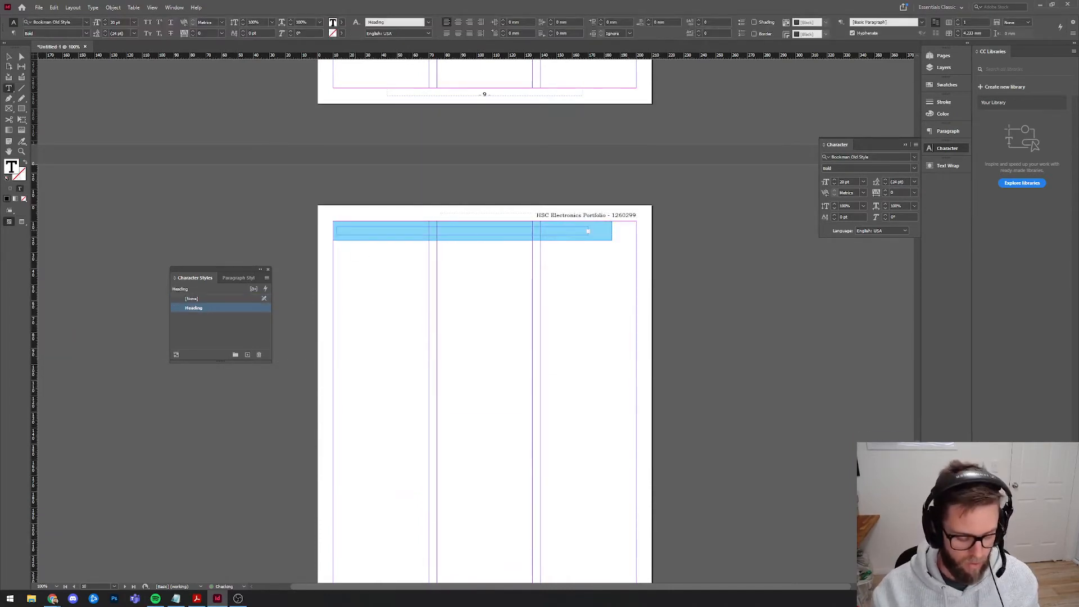
key(ctrl+z)
text(SA)
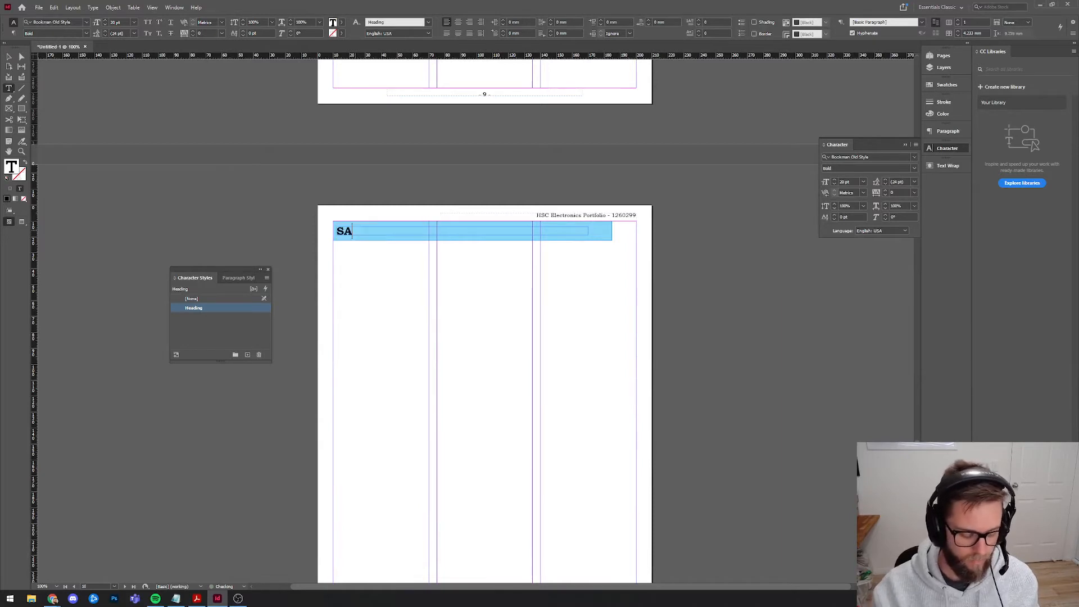
text(fefe Work)
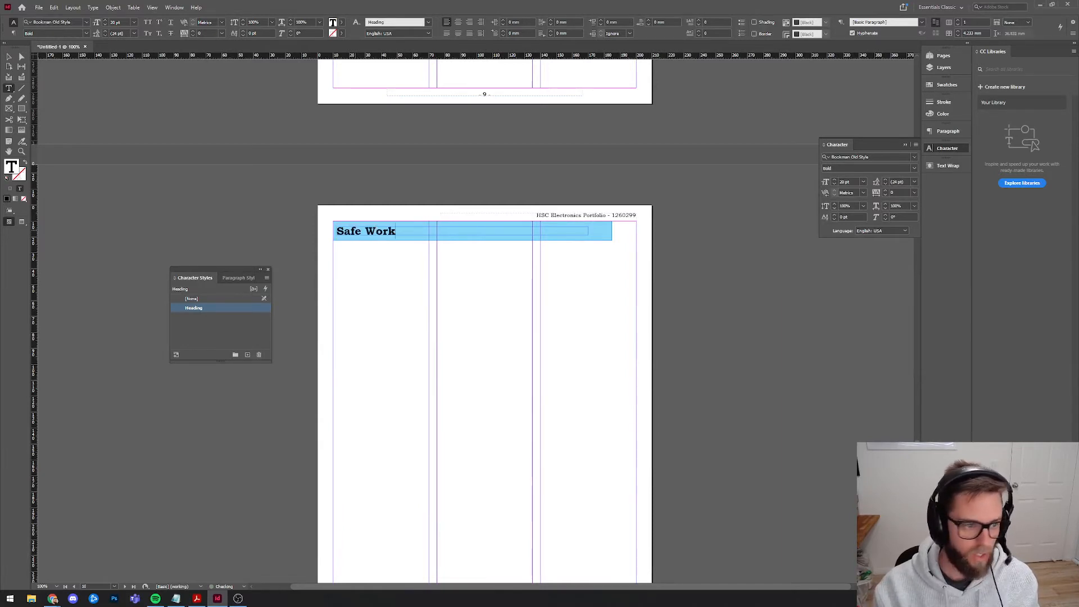
key(BackSpace)
key(BackSpace)
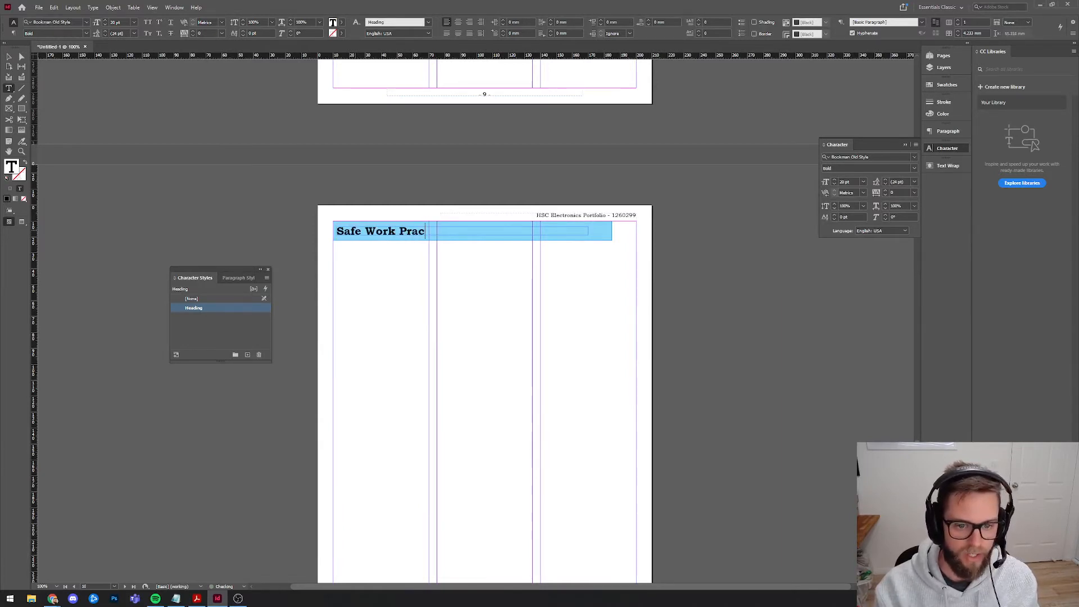
text(tices)
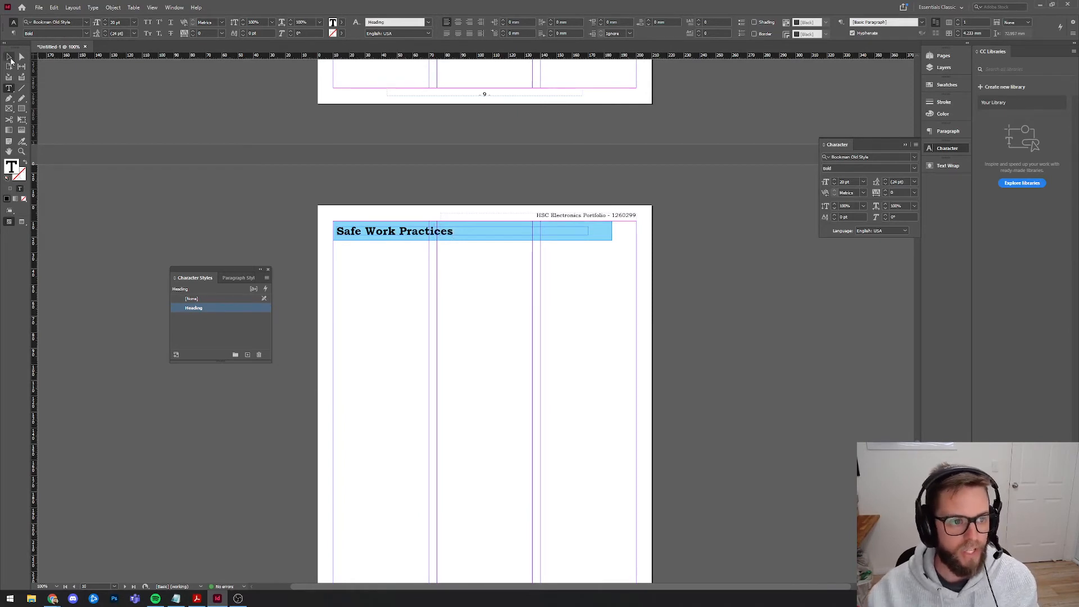
click(10, 58)
Paste the banner in place on page 11 and retitle it 'Presentation Skills'.
scroll(404, 292, up, 3)
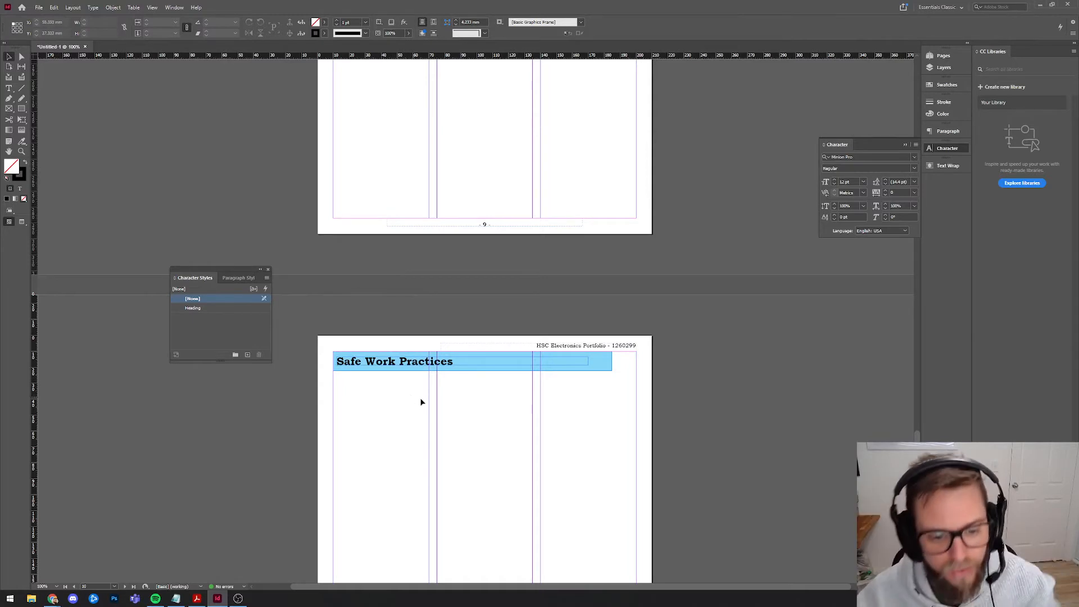
scroll(421, 402, up, 10)
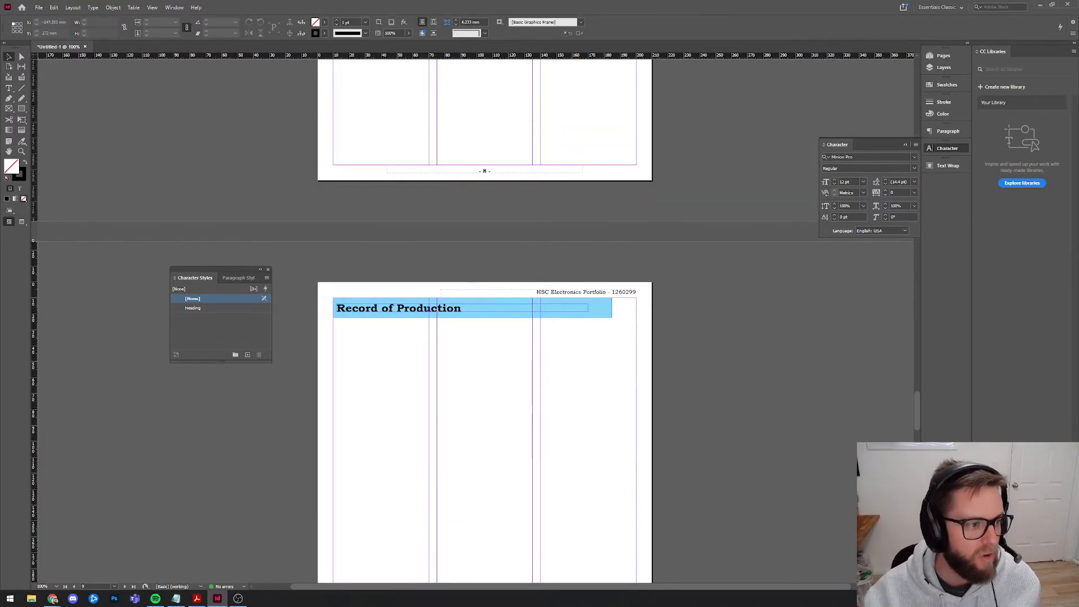
scroll(374, 393, down, 10)
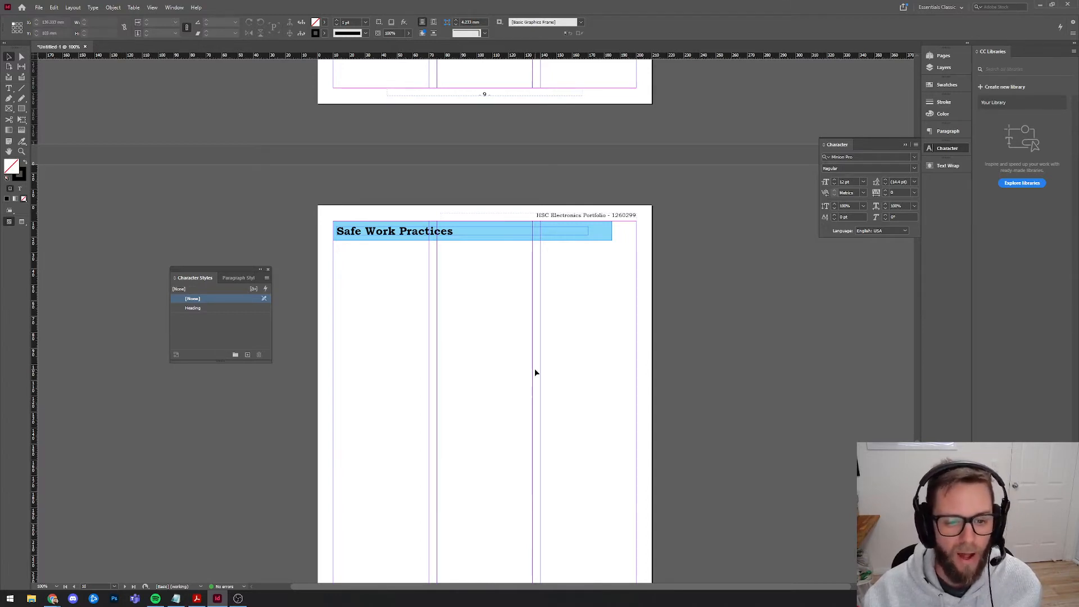
scroll(535, 372, up, 8)
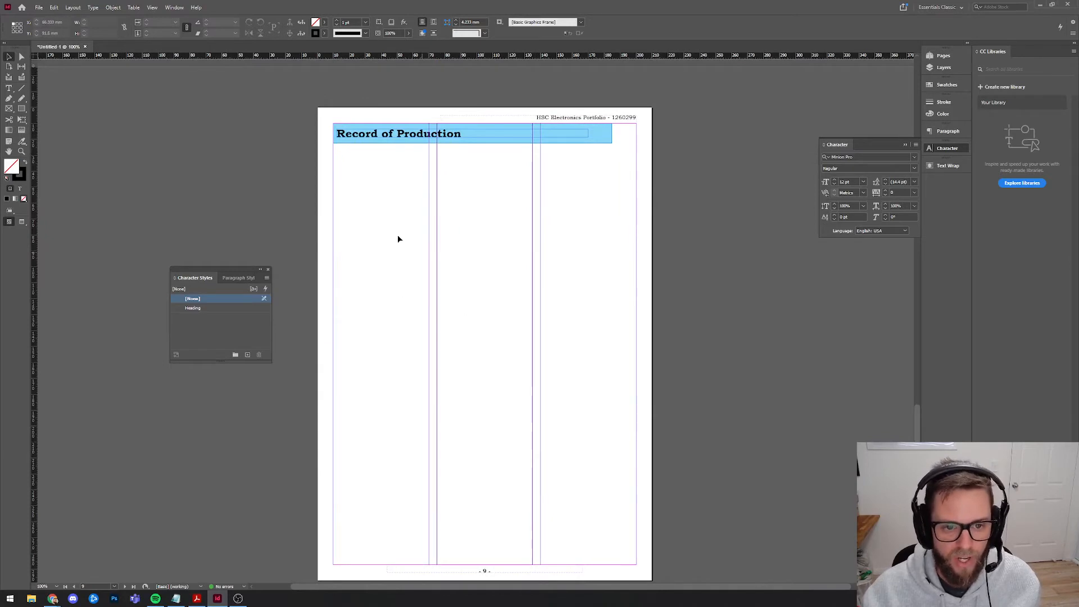
scroll(398, 239, down, 6)
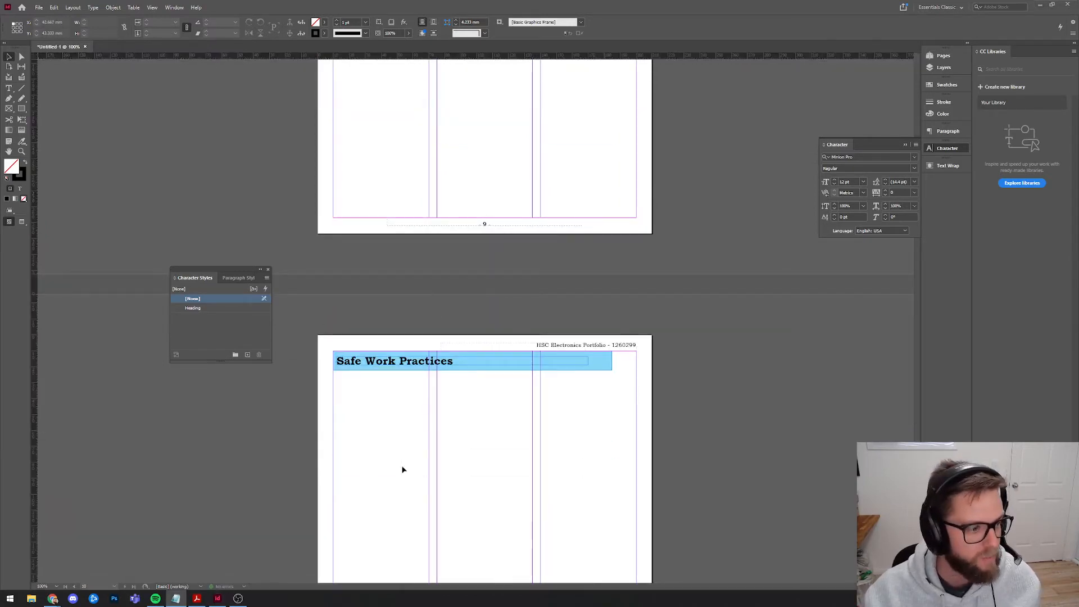
scroll(403, 467, down, 6)
key(ctrl+alt+shift+v)
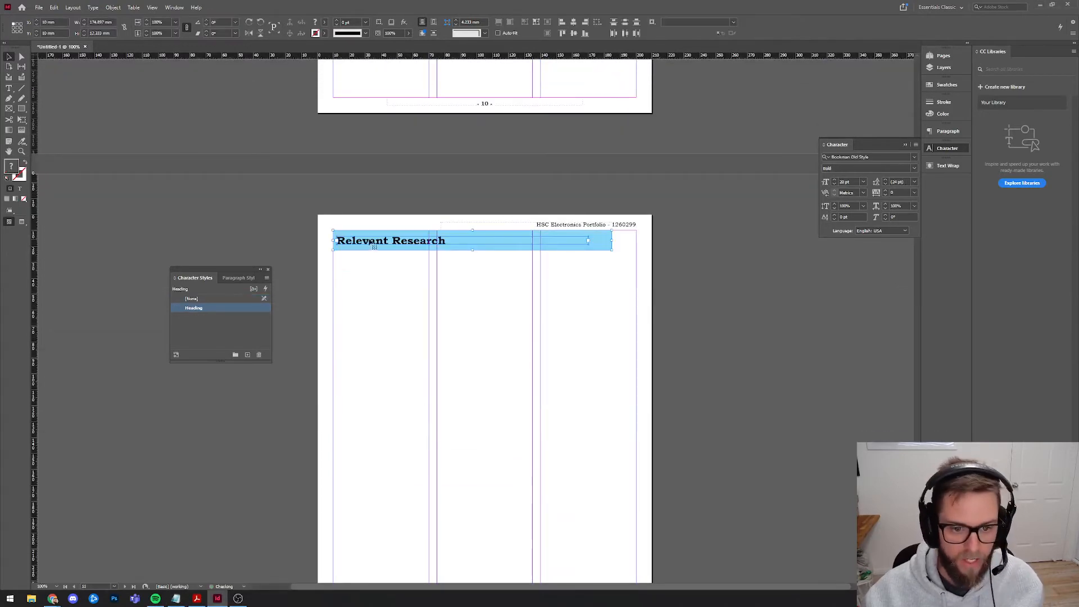
triple_click(366, 239)
text(Pr)
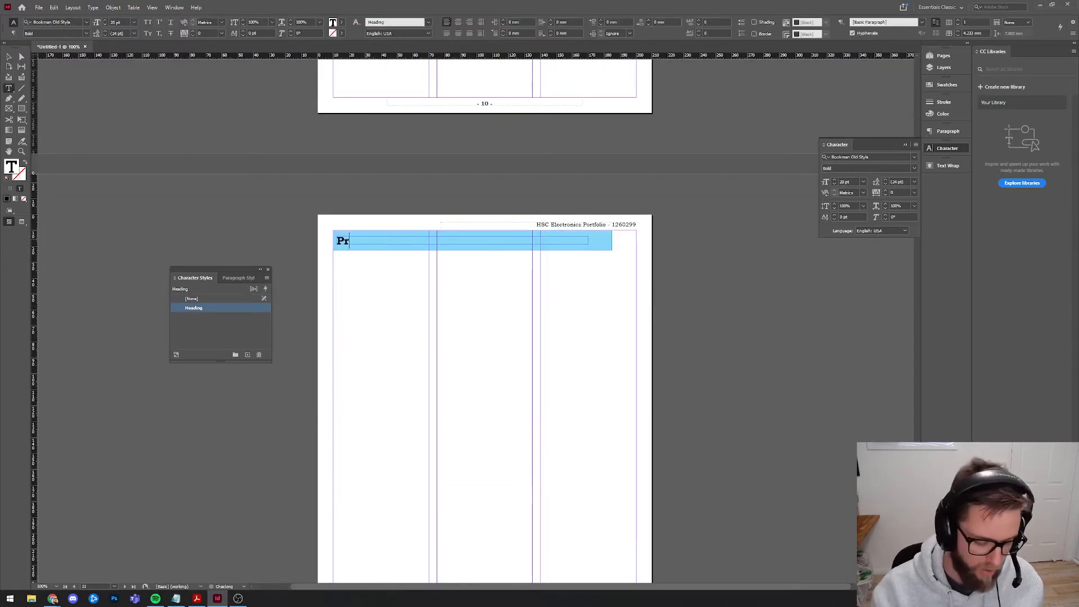
text(ese)
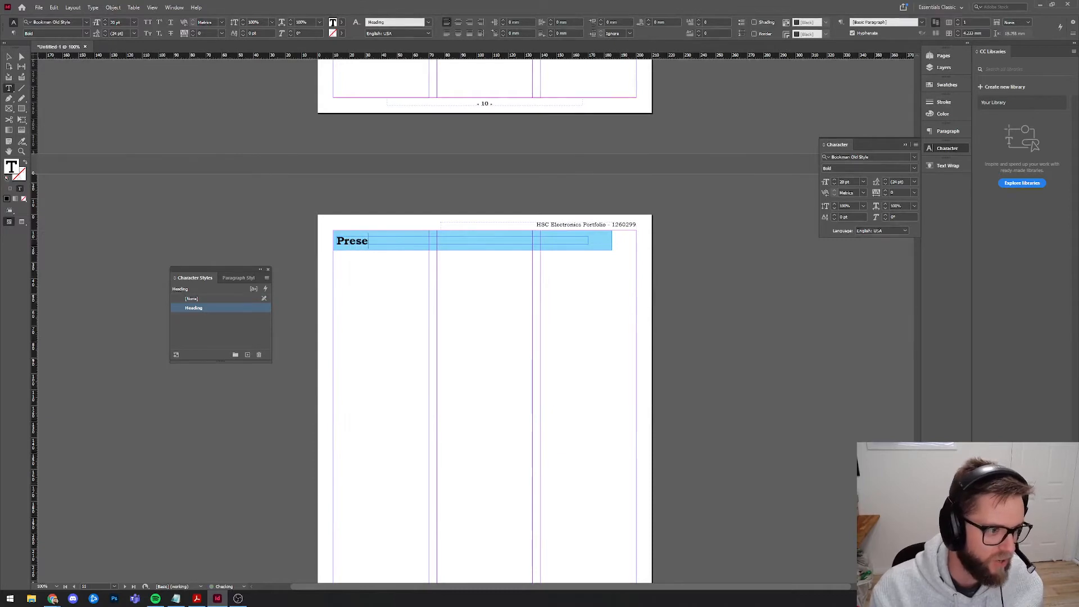
text(ntation Skills)
key(BackSpace)
text(Skills)
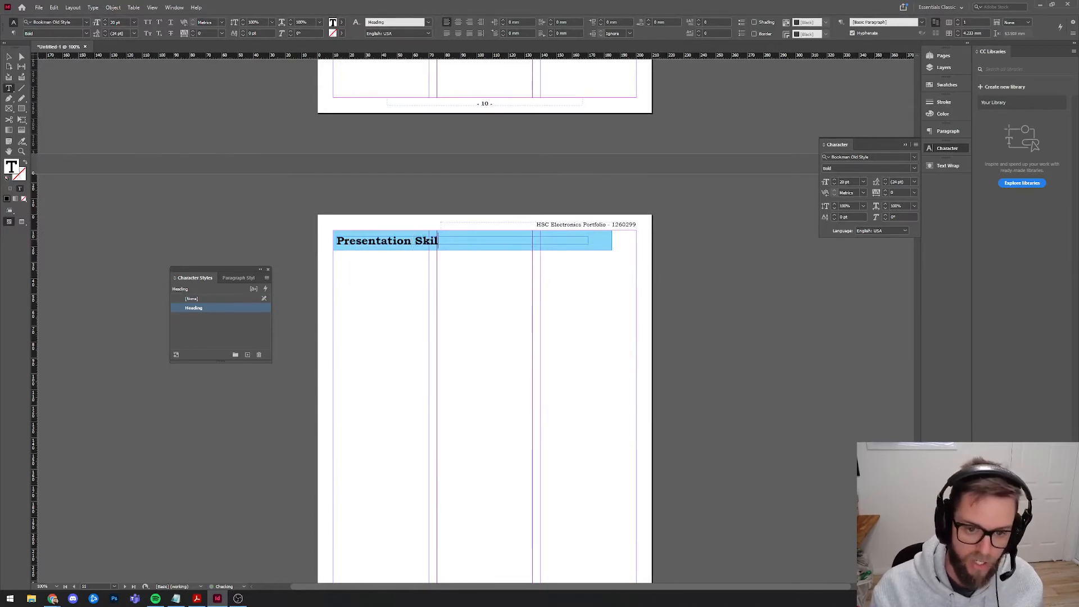
click(10, 57)
Select and deselect the page 11 banner, then marquee-select an area on the following page.
click(417, 282)
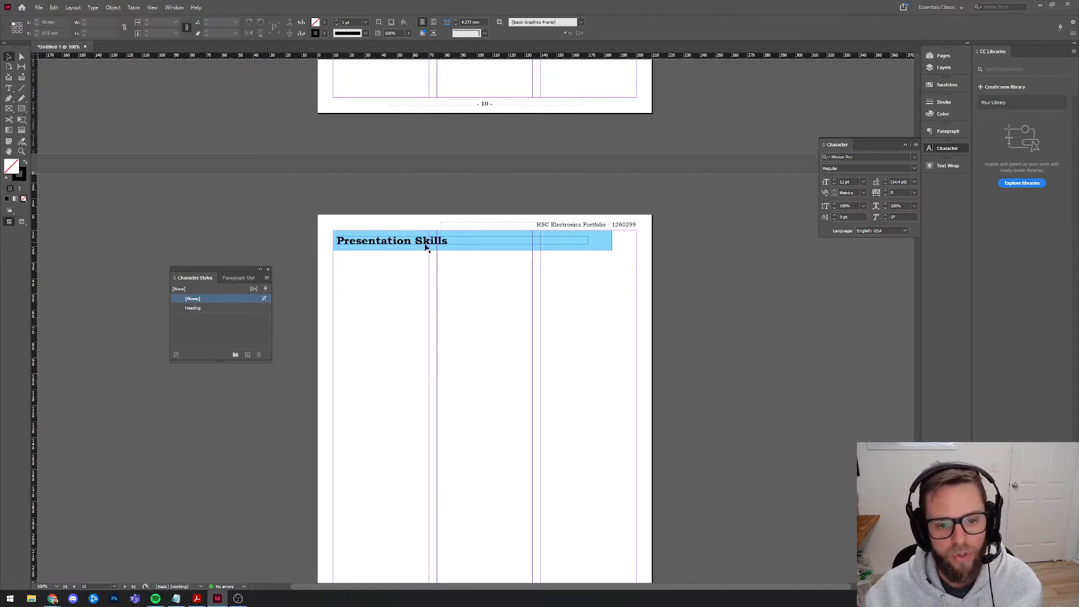
drag(622, 292, 485, 255)
click(407, 316)
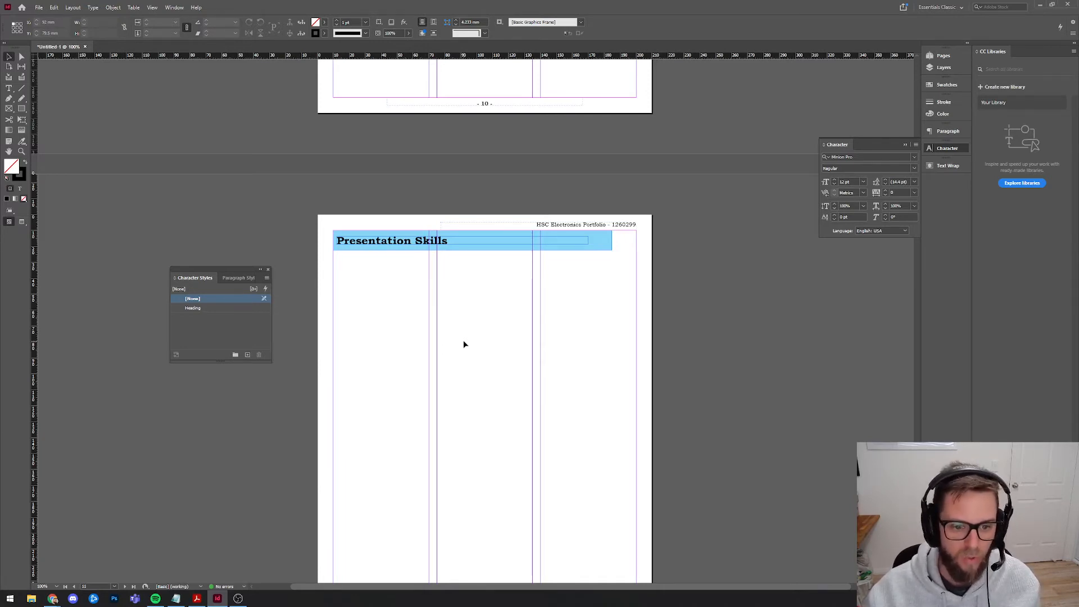
scroll(463, 339, down, 3)
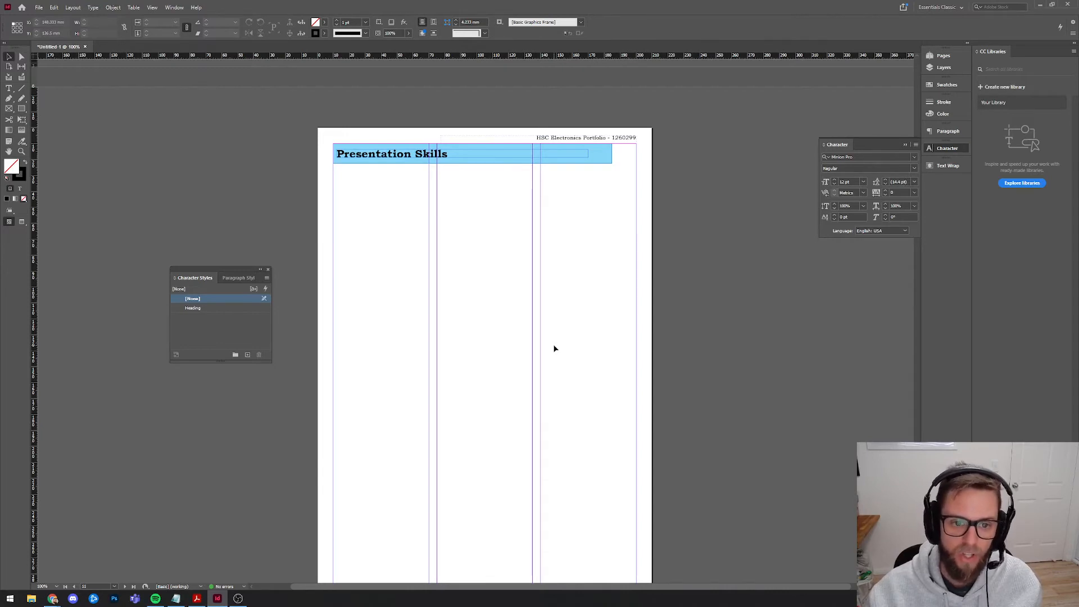
drag(359, 187, 605, 529)
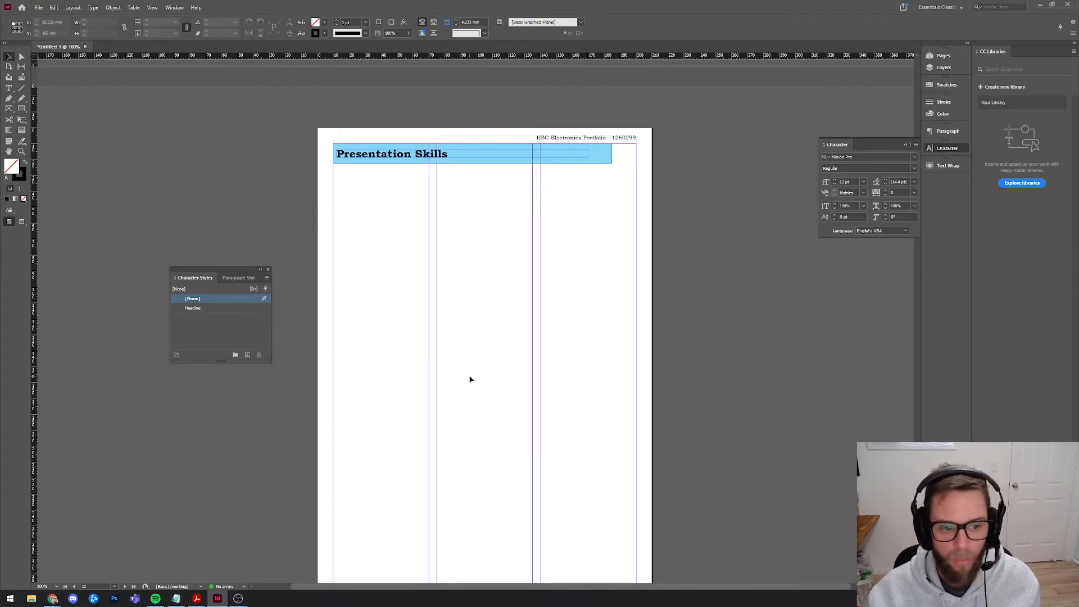
scroll(395, 335, down, 8)
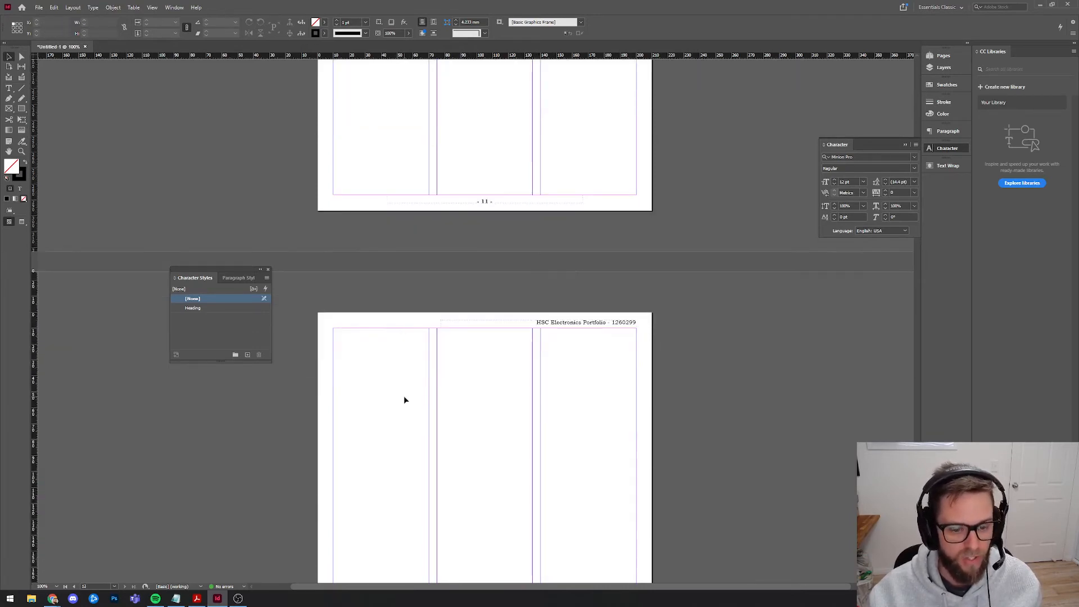
Paste the heading banner onto page 12 and retype its heading as 'Final Evaluation'.
key(ctrl+alt+shift+v)
triple_click(366, 337)
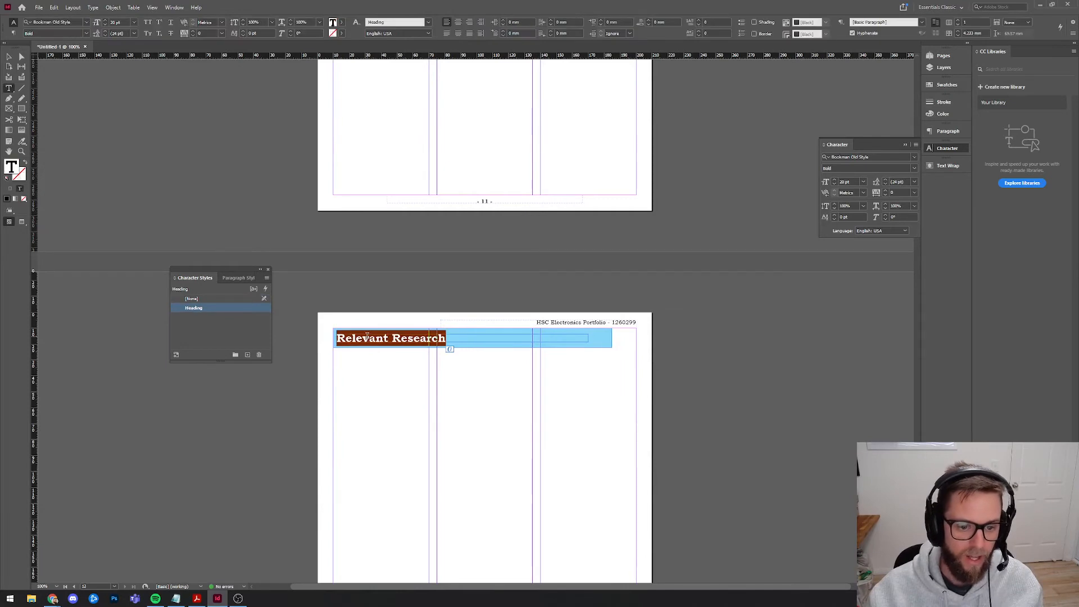
text(Final Evaluation)
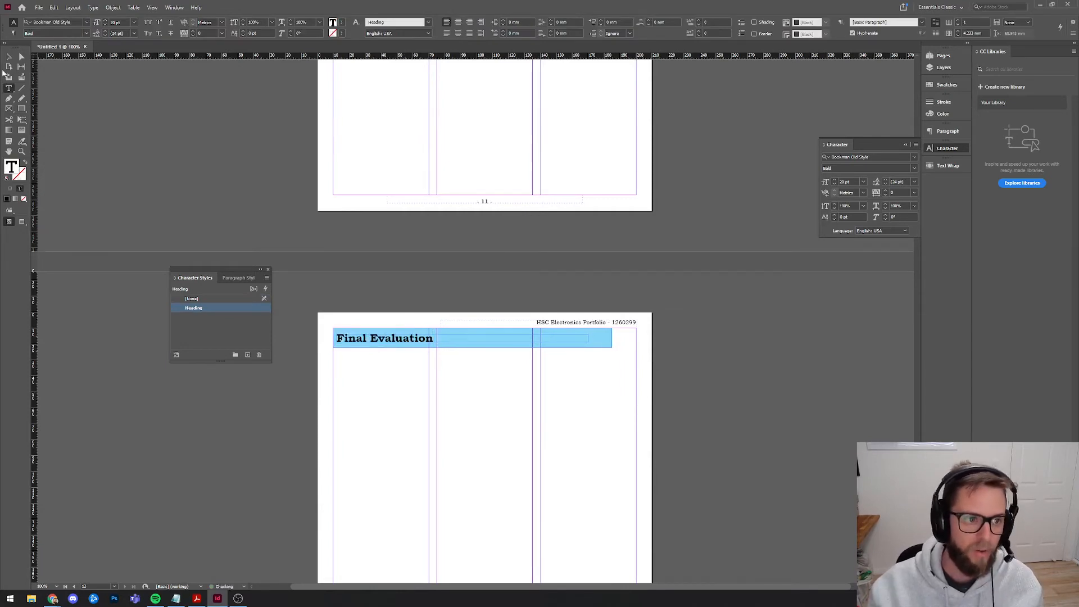
key(Escape)
Scroll back up to page 2, the Statement of Intent page.
scroll(703, 494, up, 15)
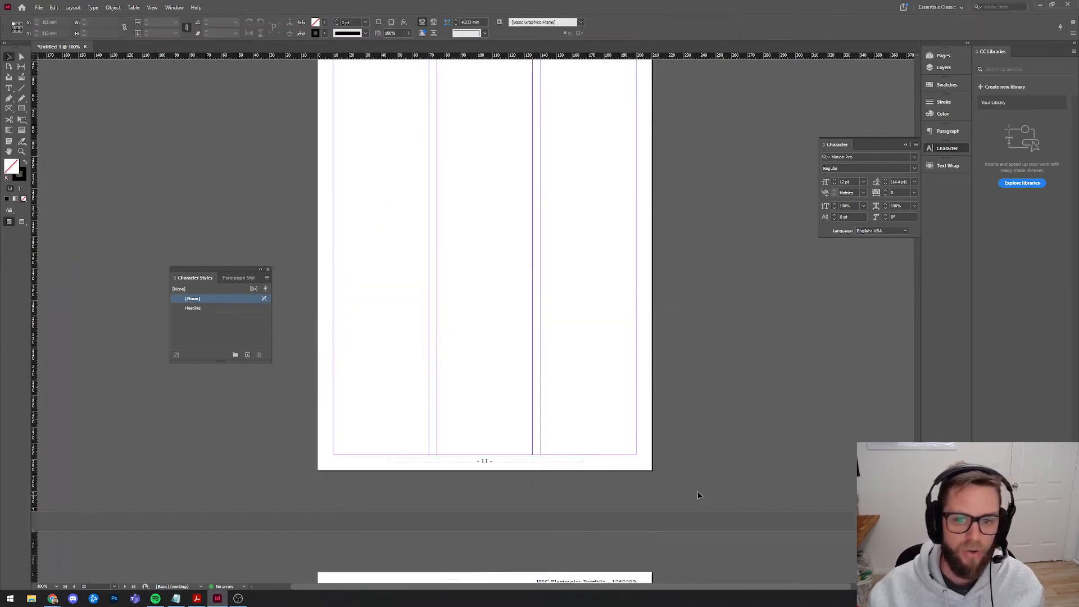
drag(916, 425, 918, 78)
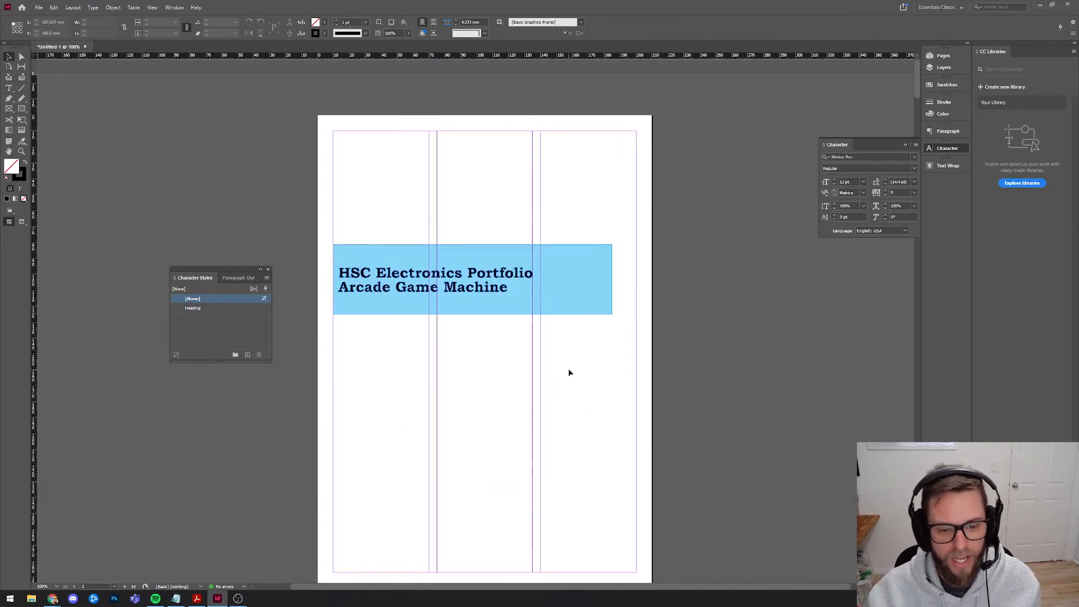
scroll(569, 371, down, 5)
scroll(571, 372, down, 6)
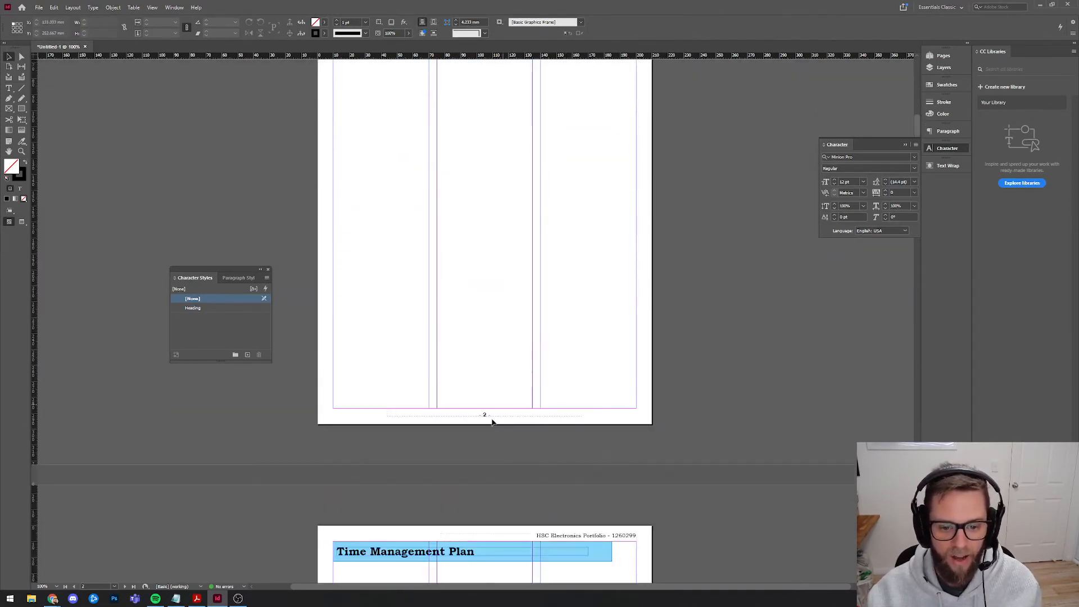
scroll(487, 413, up, 5)
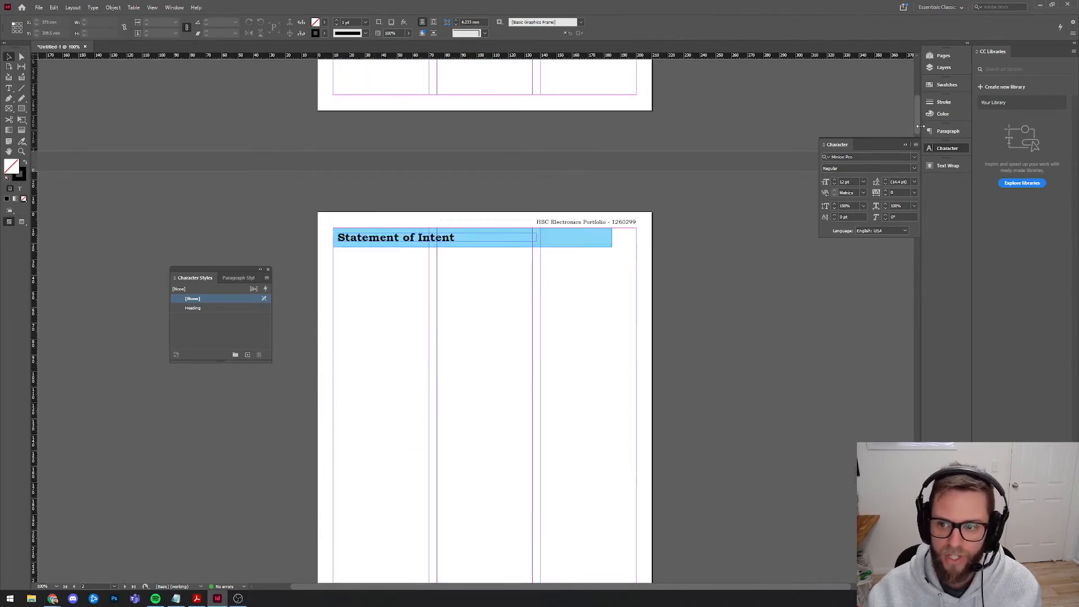
Select page 2 in the Pages panel and add a new blank page after it.
click(942, 56)
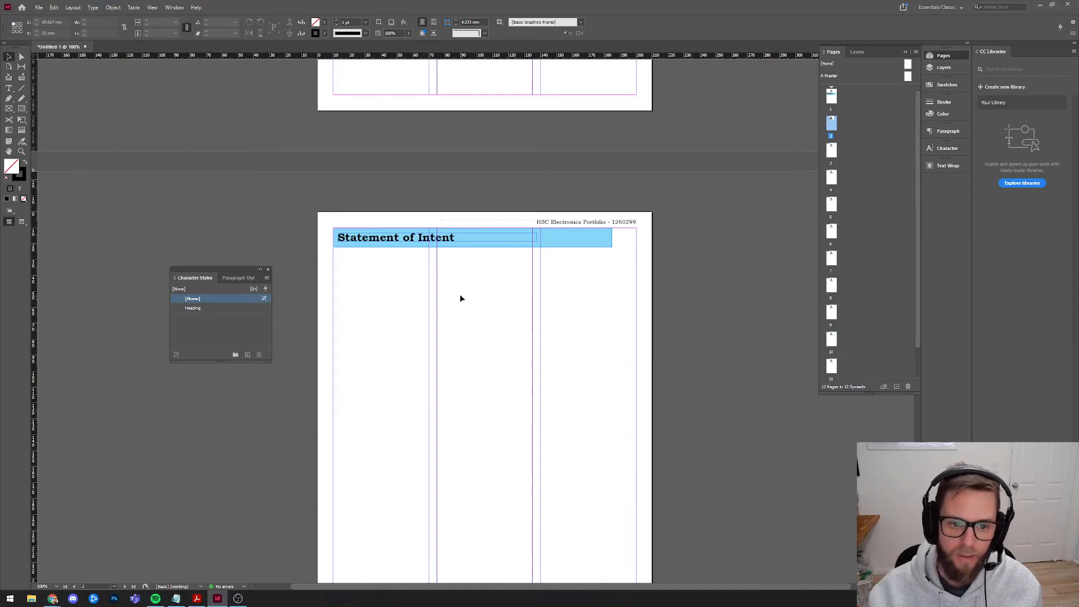
click(878, 159)
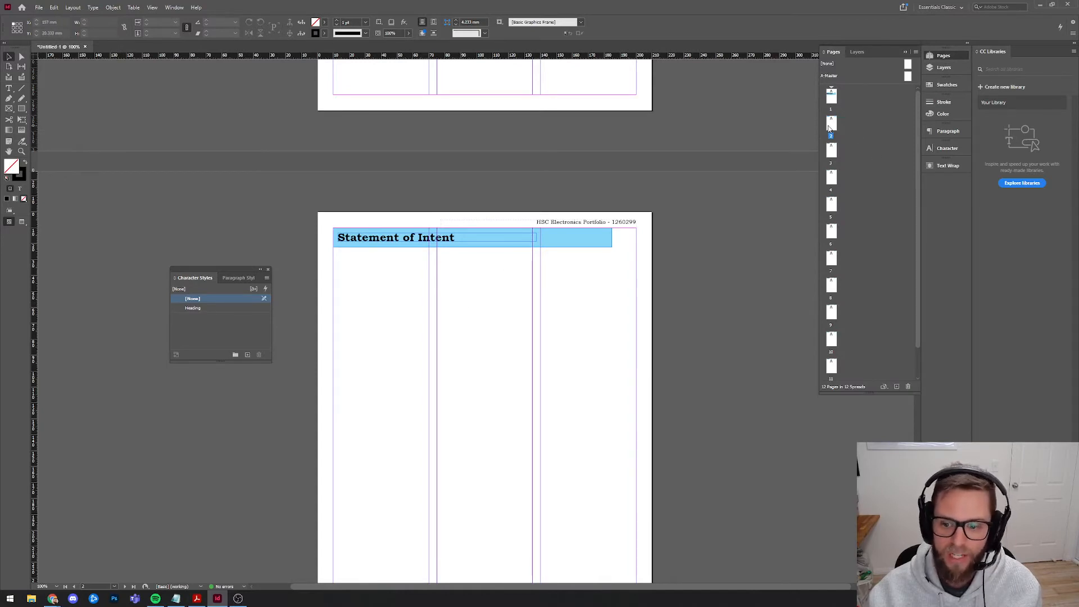
click(835, 128)
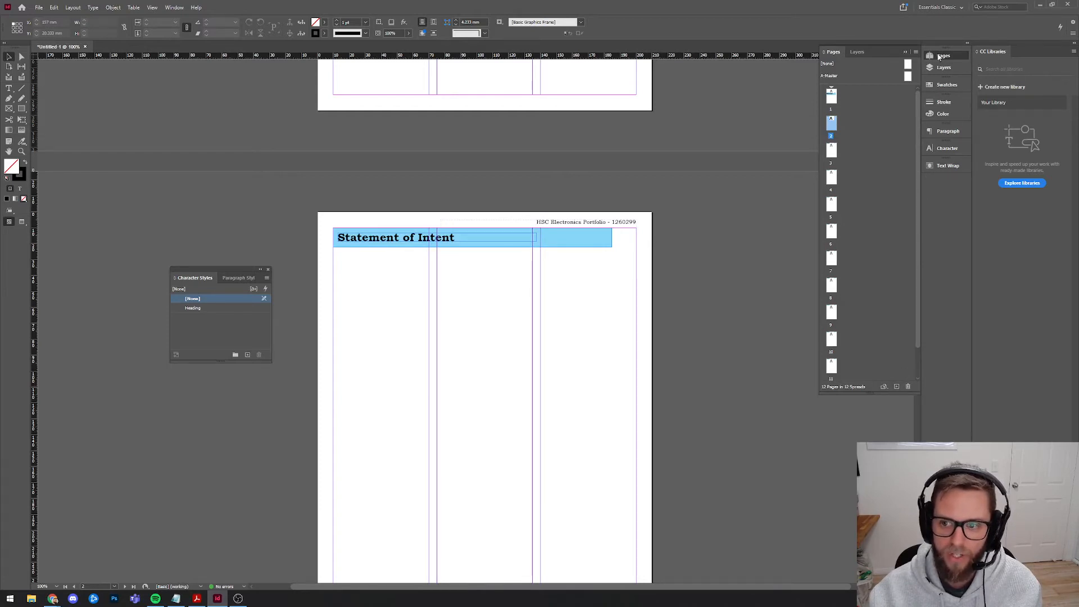
click(897, 387)
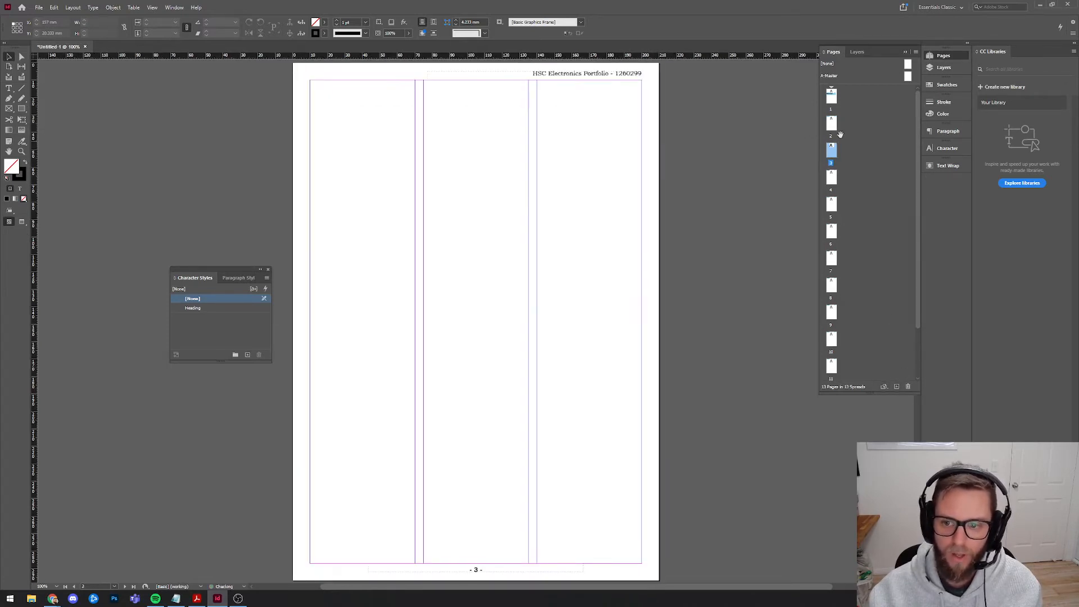
scroll(543, 317, down, 10)
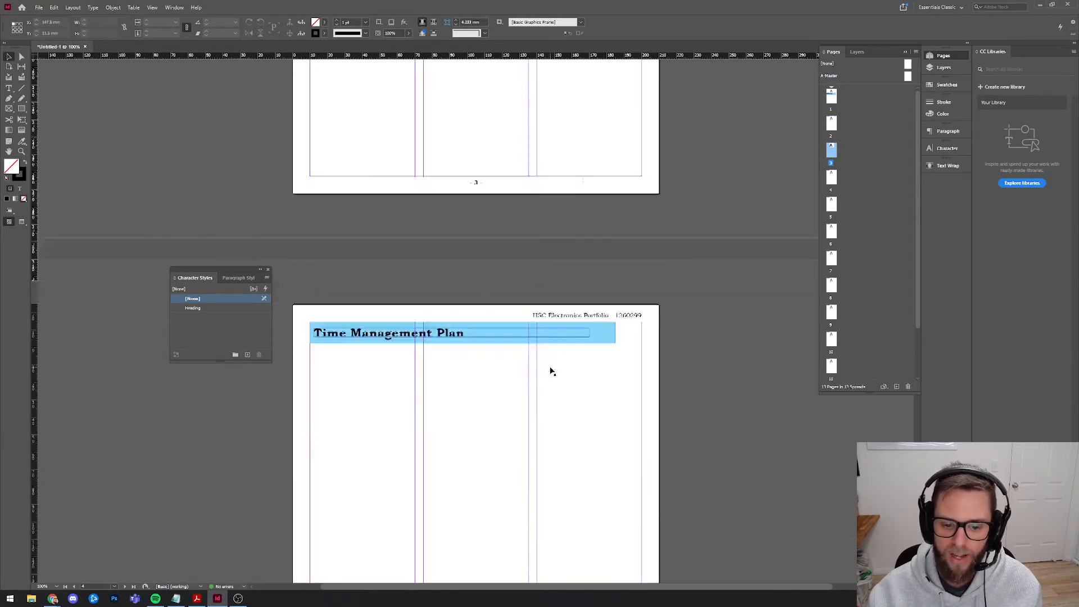
scroll(481, 468, up, 5)
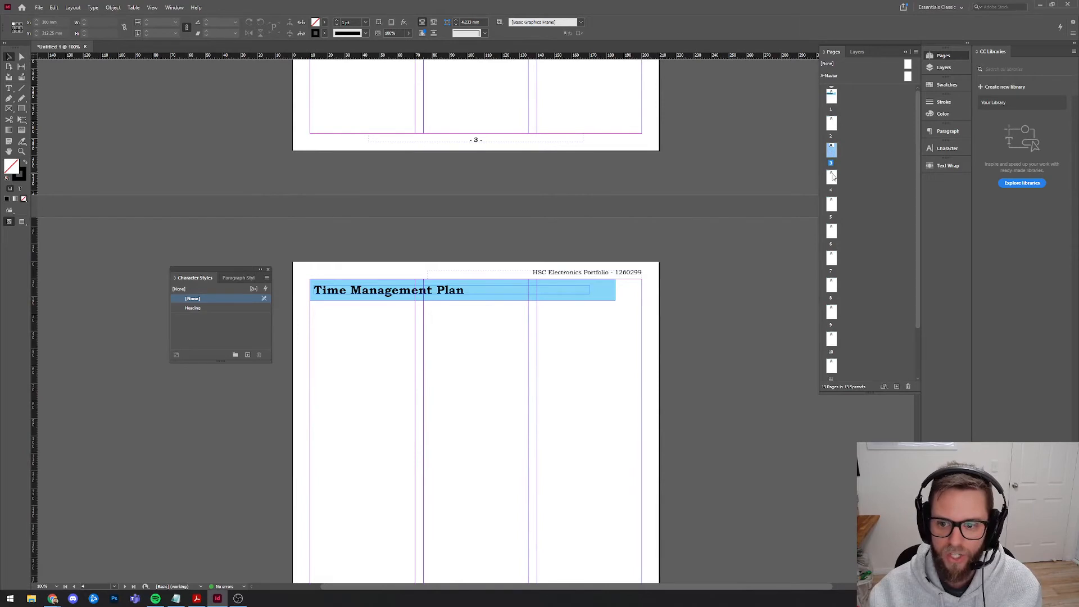
scroll(557, 281, up, 15)
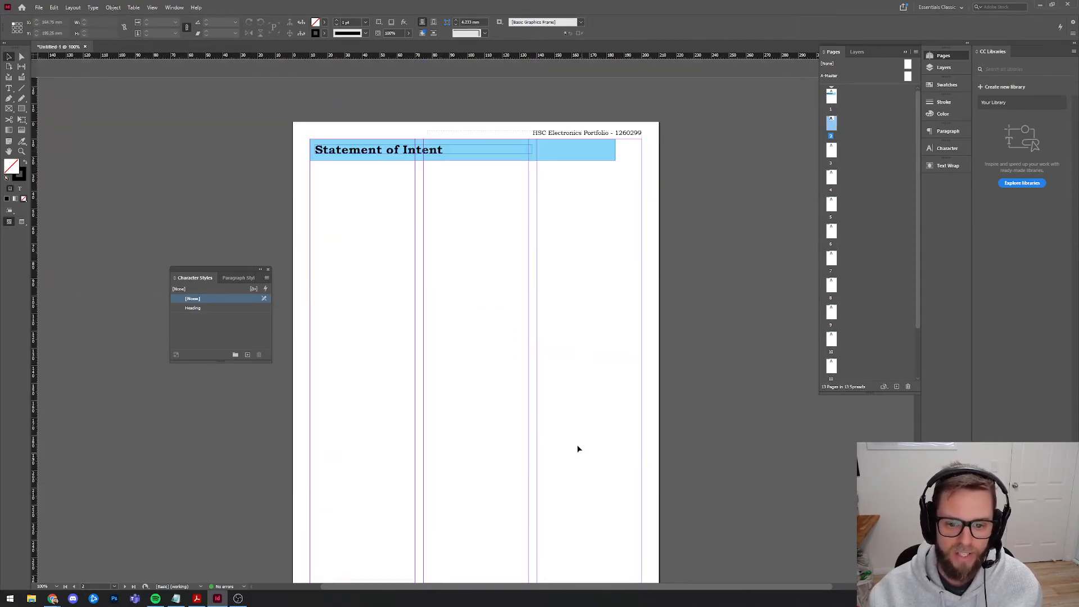
scroll(499, 398, down, 5)
scroll(486, 443, down, 3)
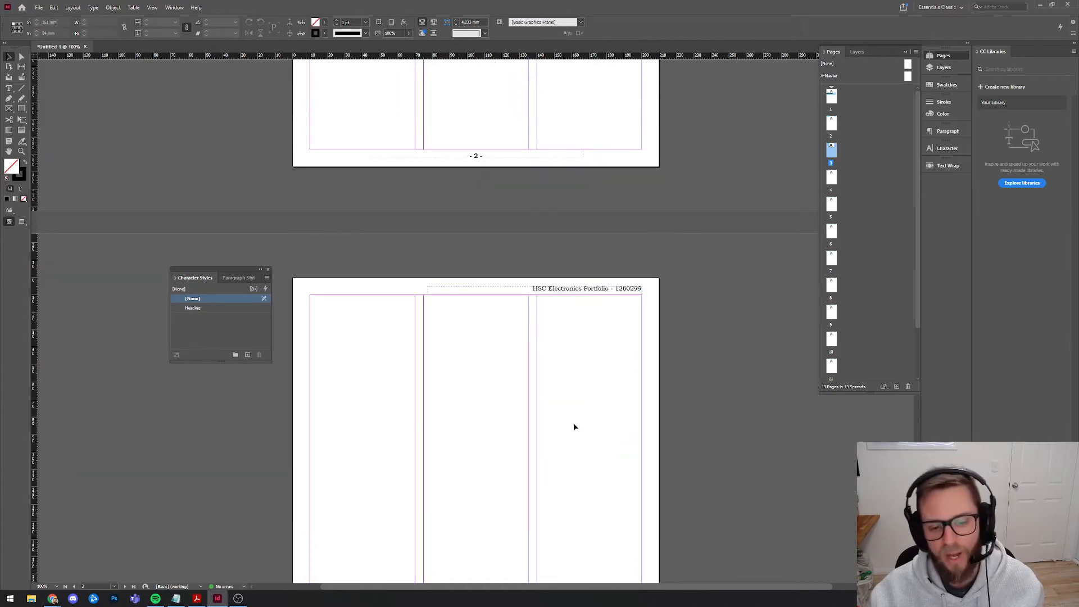
Close the Character Styles panel and return to page 2's Statement of Intent banner.
click(270, 270)
scroll(580, 366, up, 5)
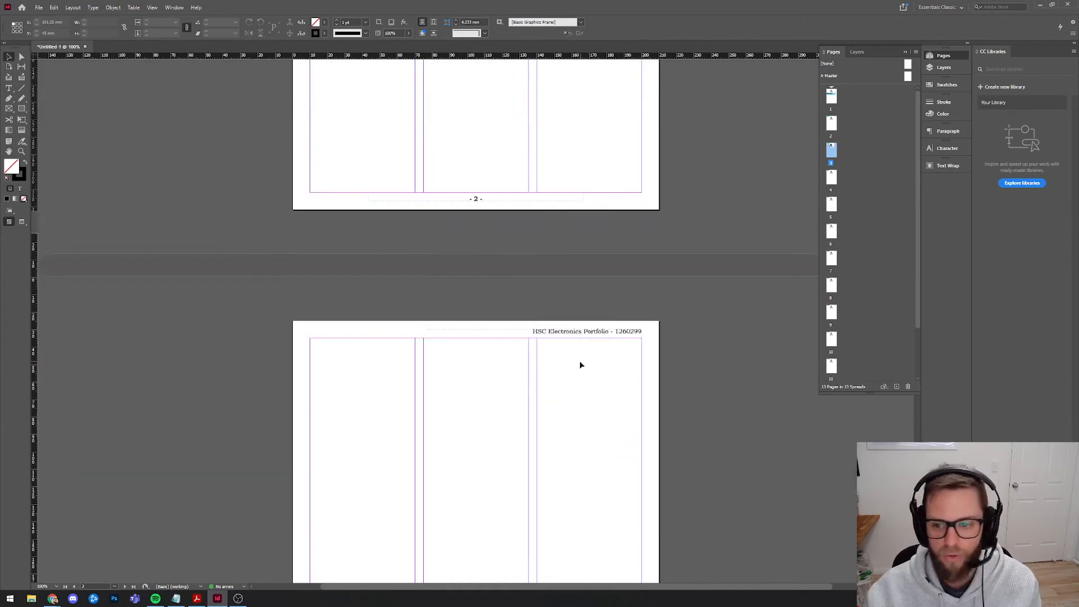
scroll(617, 256, down, 5)
scroll(530, 331, up, 1)
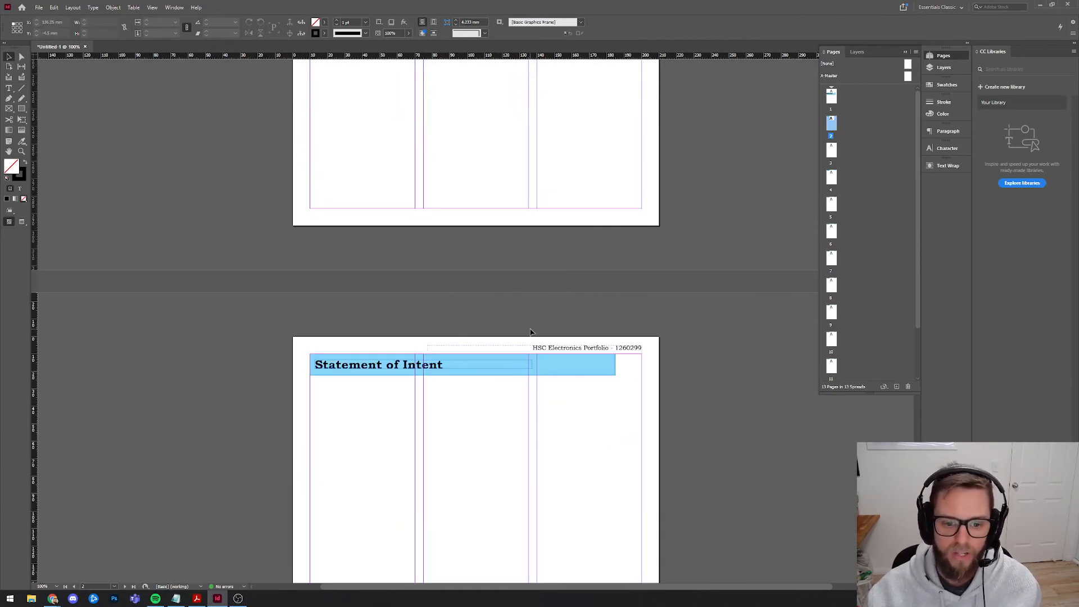
scroll(512, 379, up, 7)
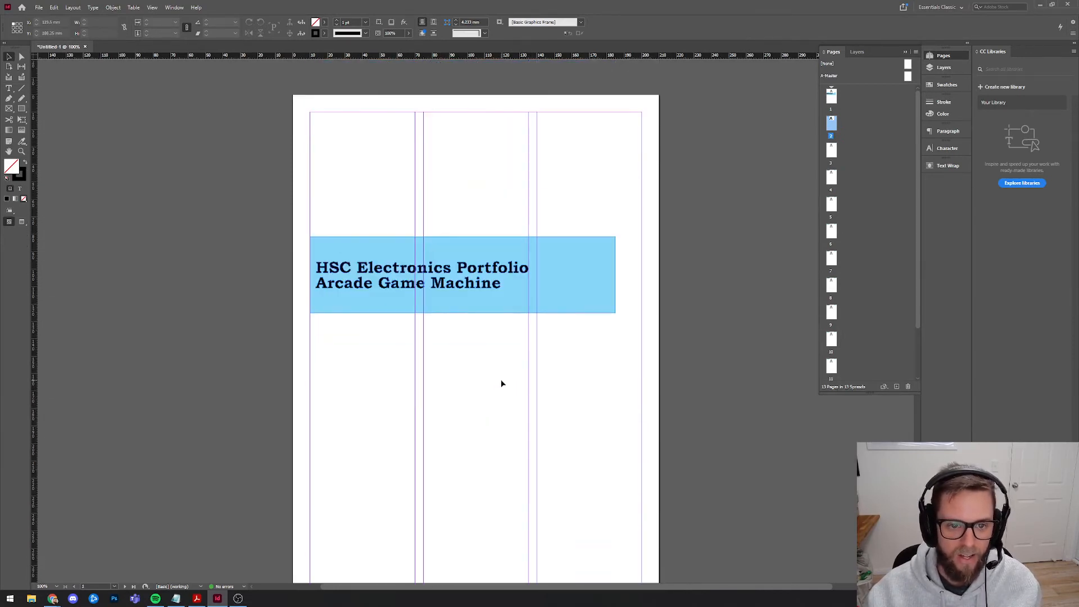
scroll(502, 383, down, 10)
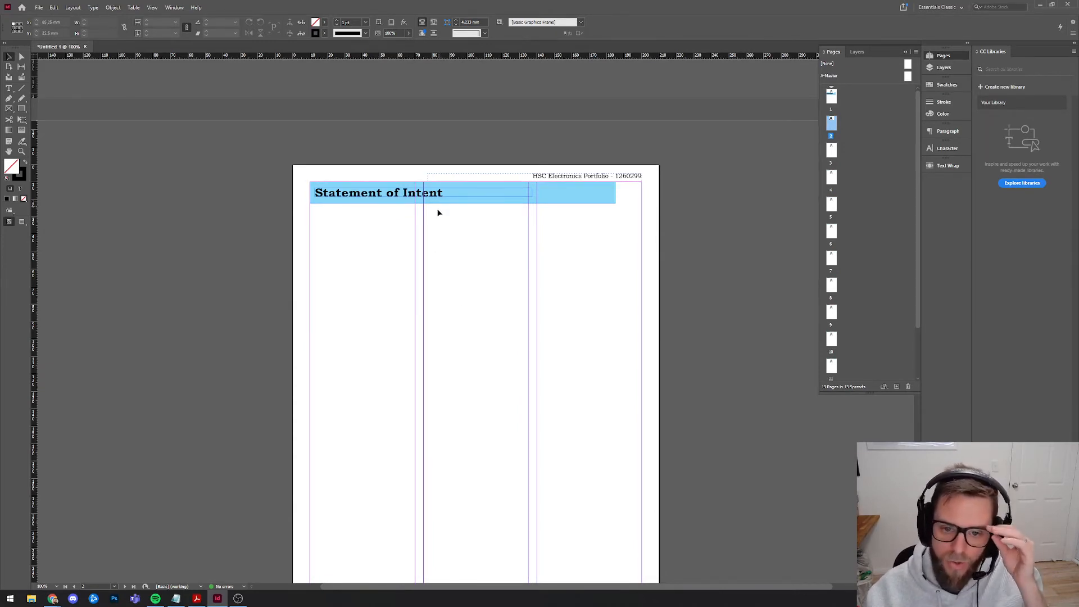
scroll(476, 294, down, 1)
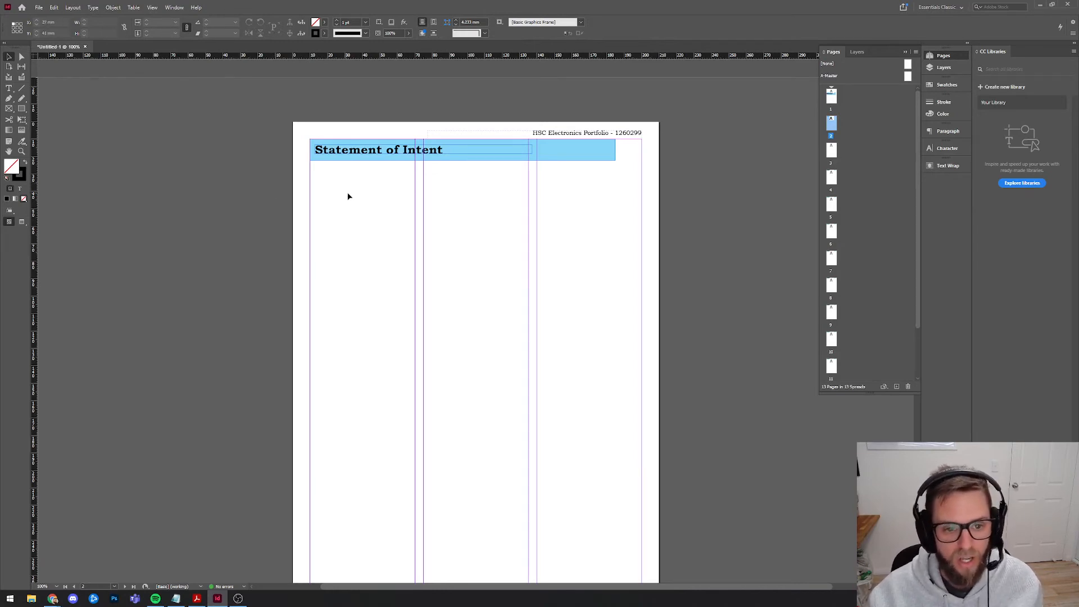
click(8, 110)
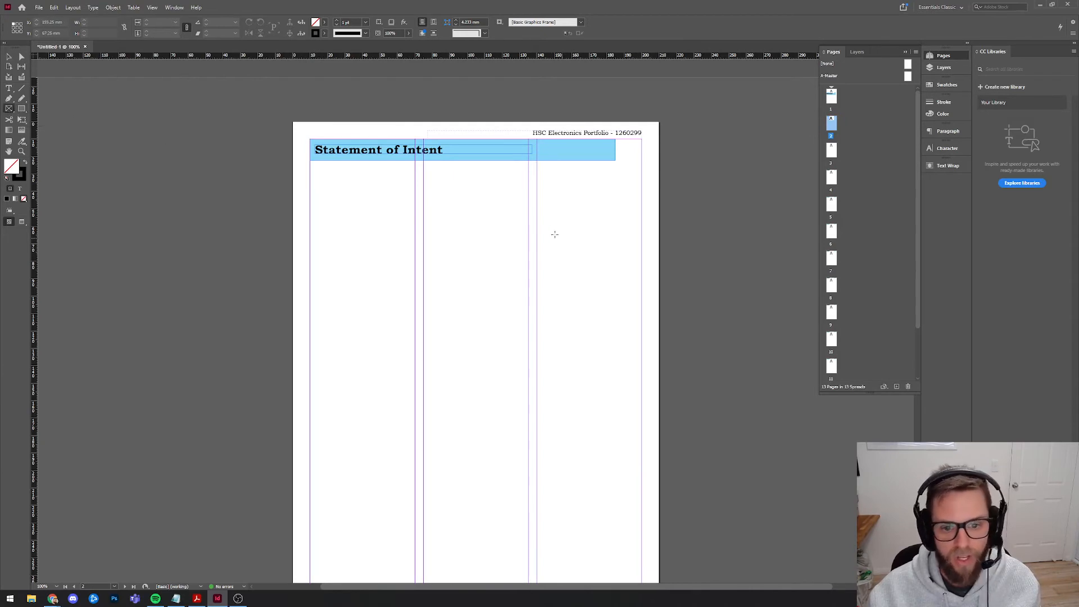
click(538, 214)
click(580, 304)
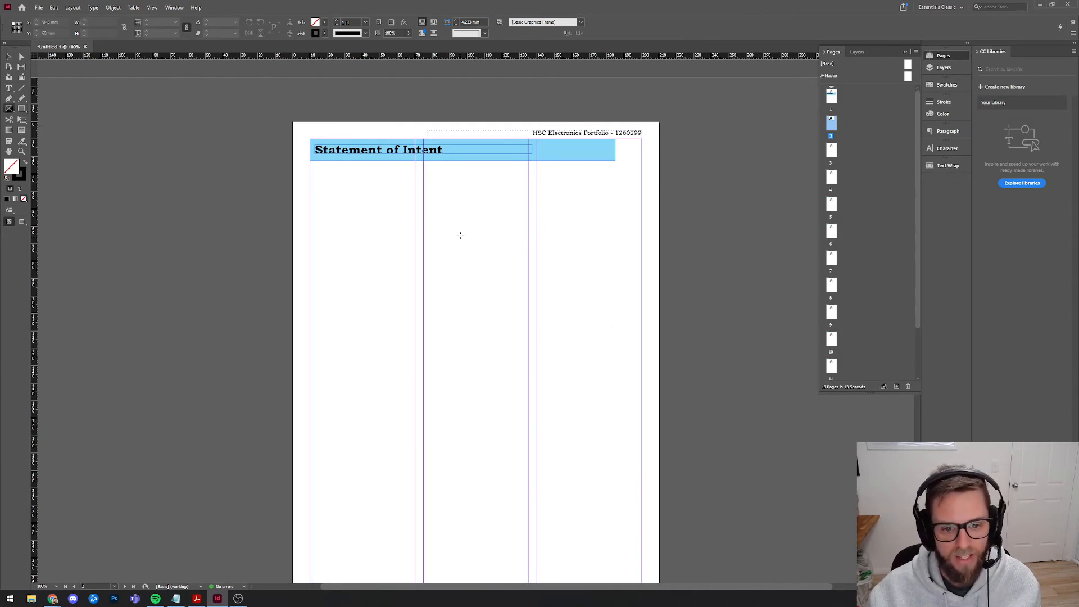
click(459, 235)
click(579, 304)
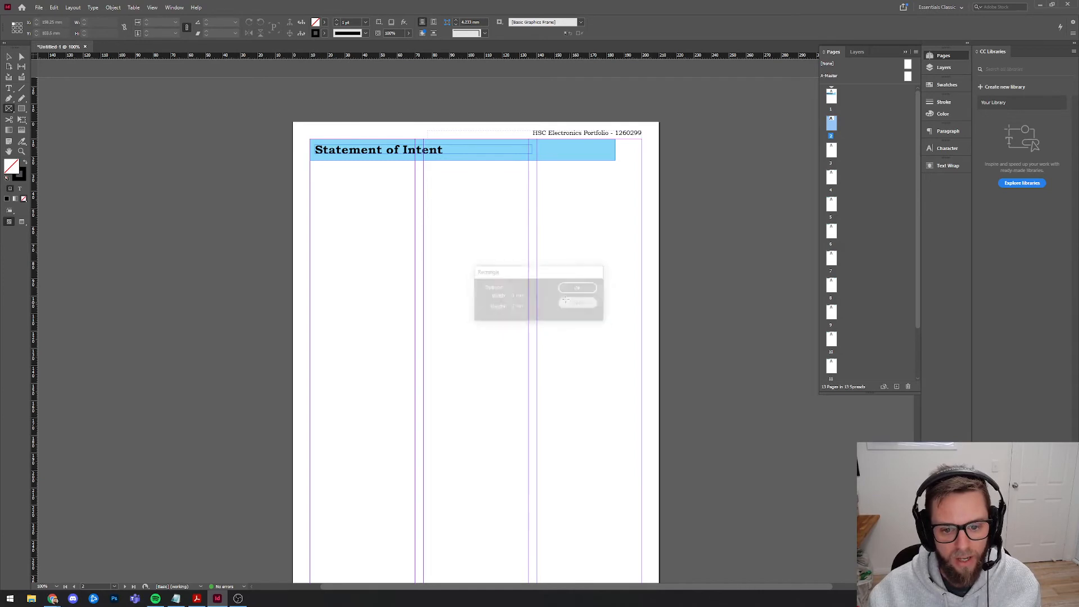
drag(530, 201, 642, 287)
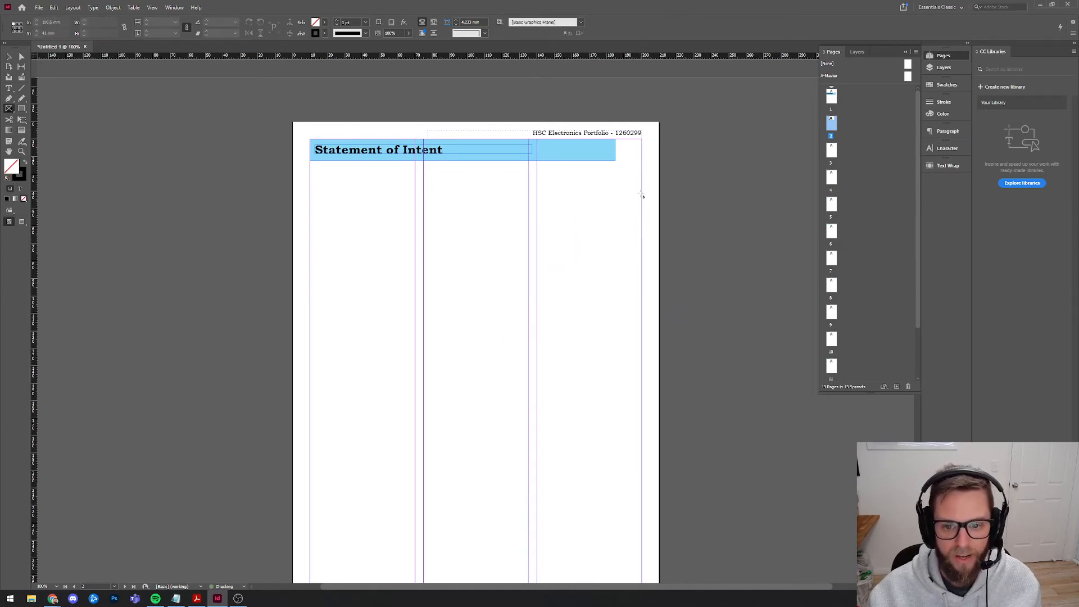
drag(641, 193, 502, 312)
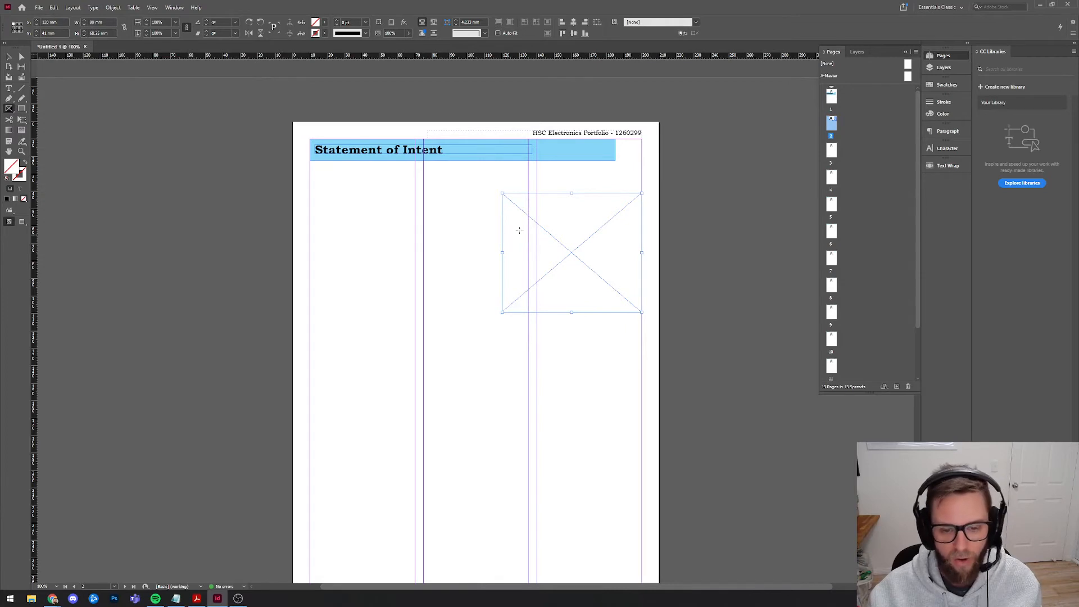
click(8, 57)
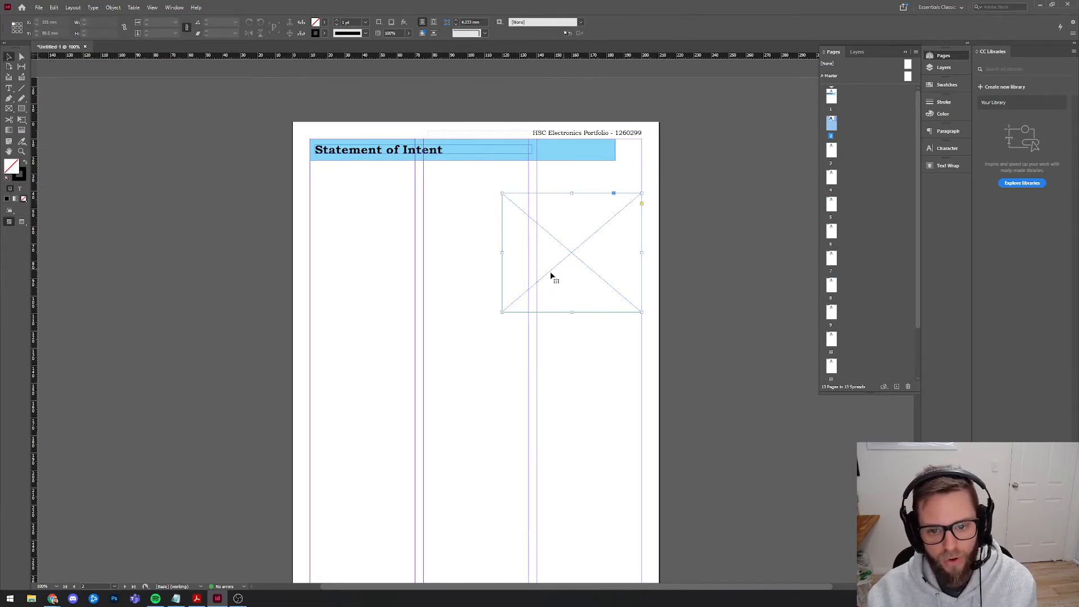
scroll(537, 370, down, 3)
scroll(537, 370, up, 2)
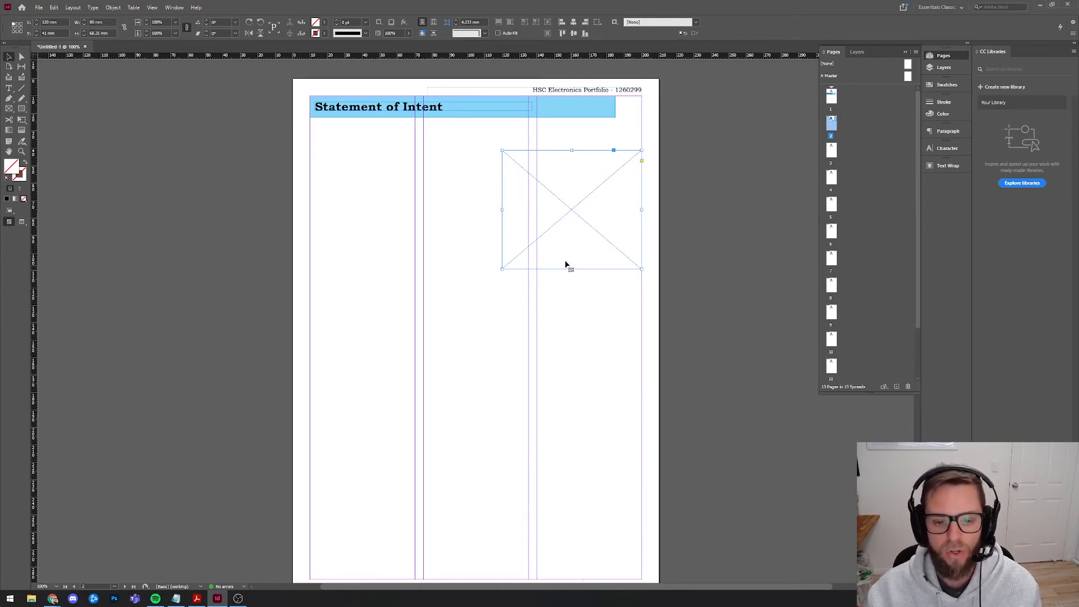
drag(502, 269, 373, 379)
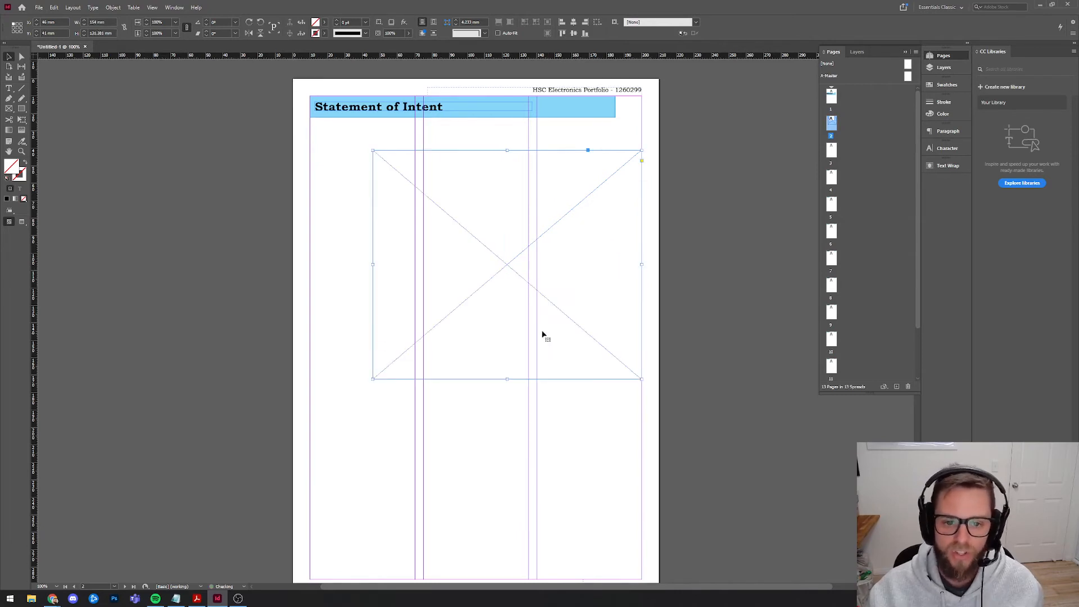
click(583, 426)
scroll(581, 409, down, 5)
scroll(475, 282, up, 6)
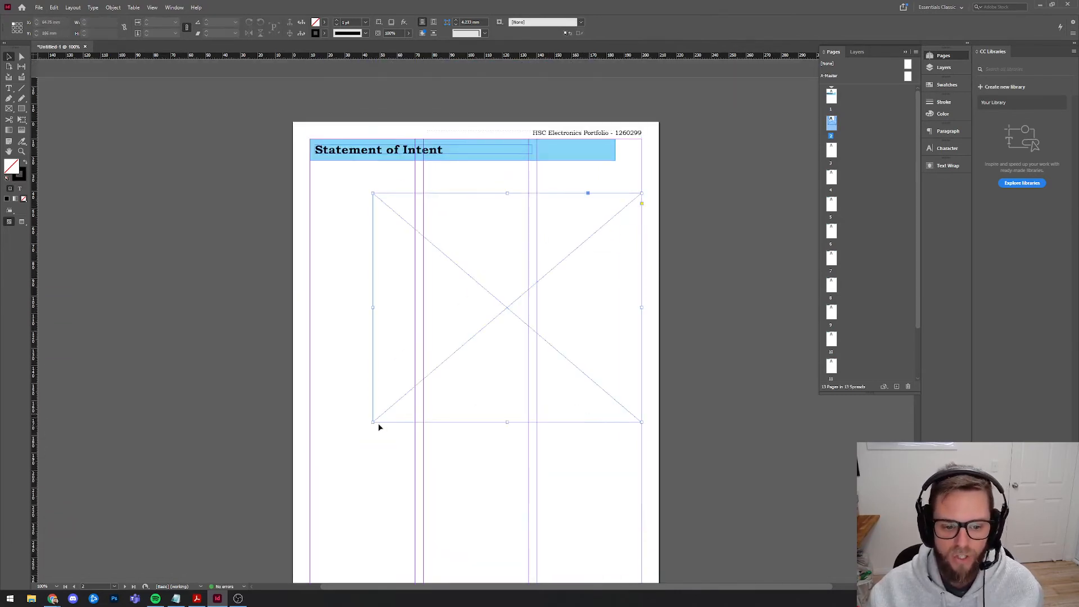
drag(373, 421, 443, 363)
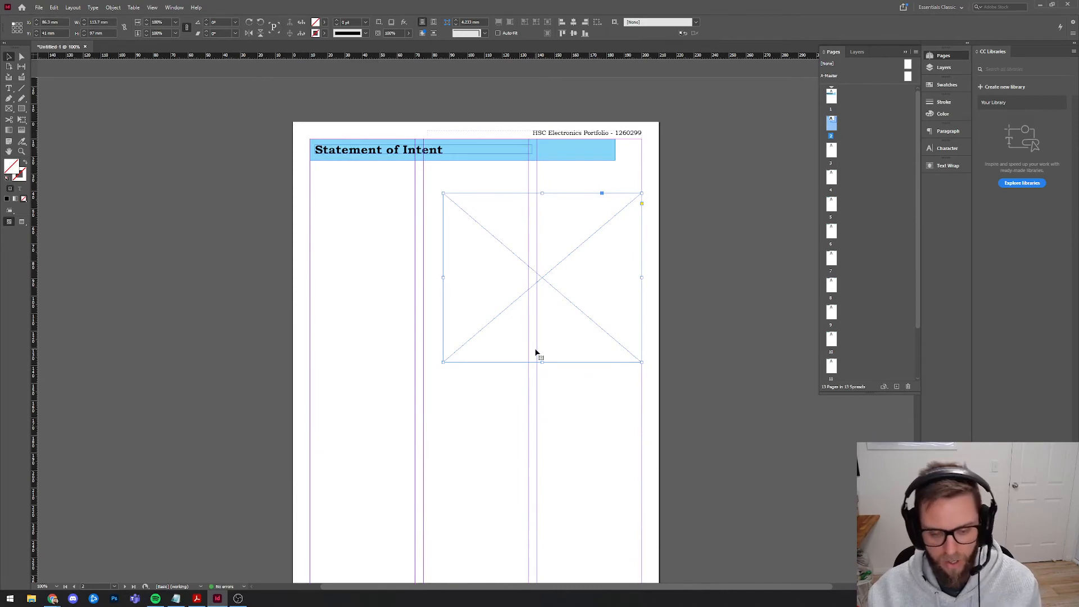
key(Delete)
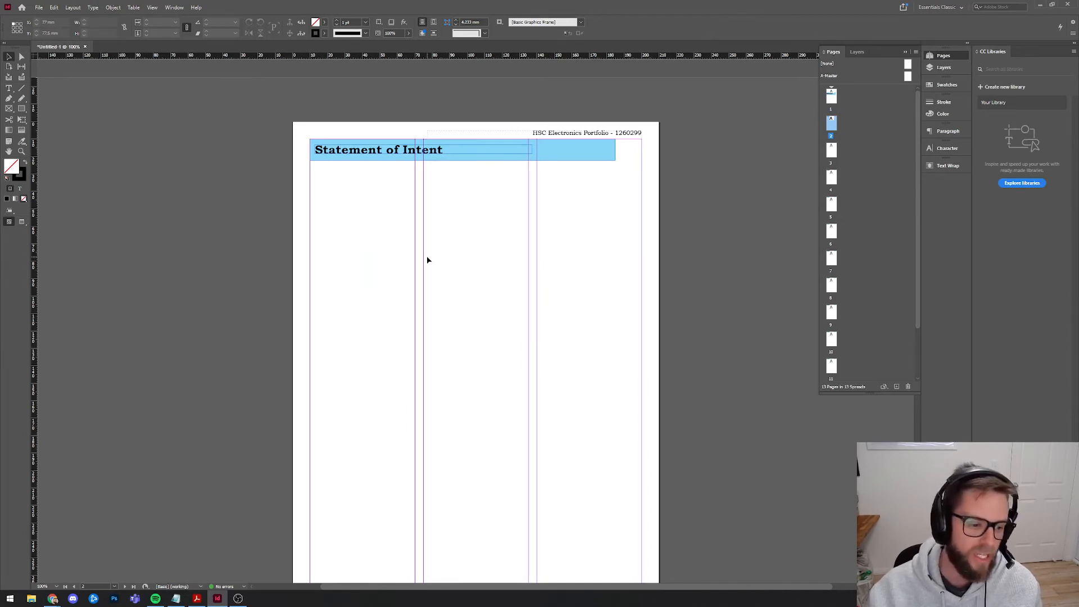
Start Save As and browse to Google Drive > SCHOOL CLASSWORK.
click(38, 7)
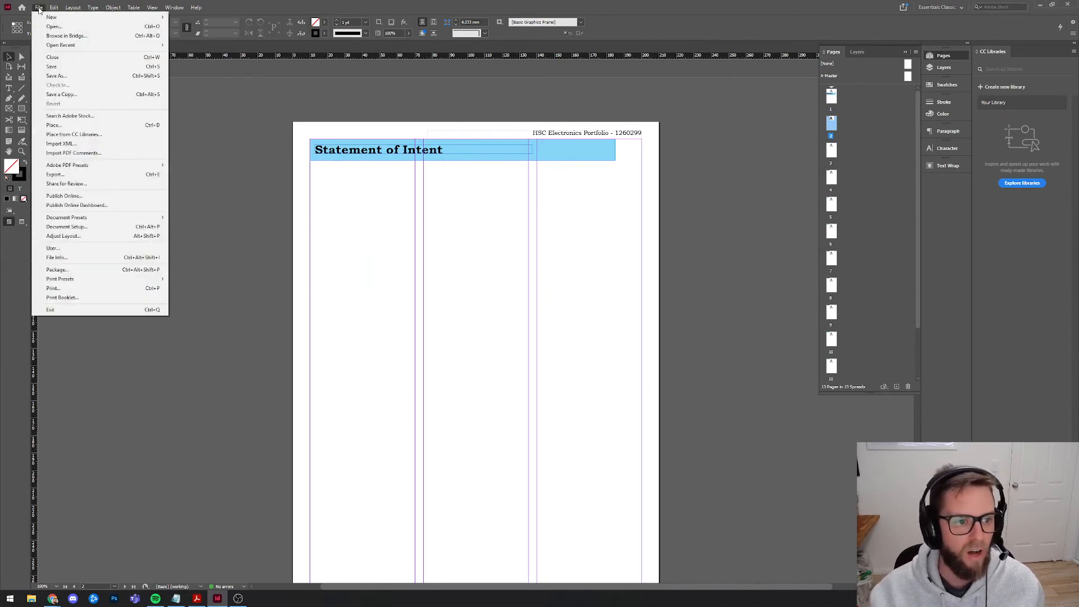
click(39, 9)
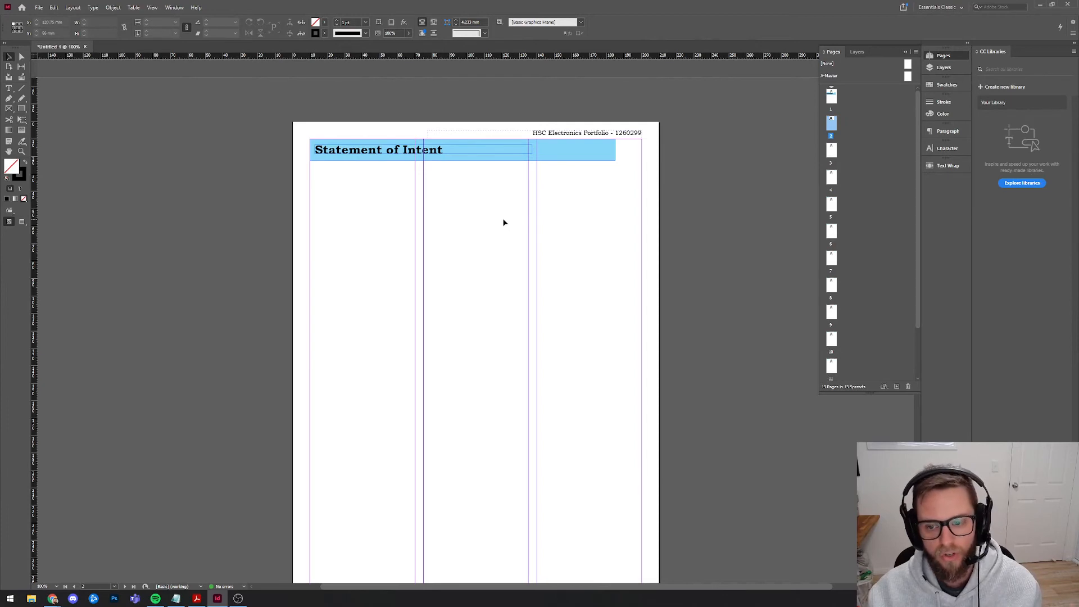
click(38, 8)
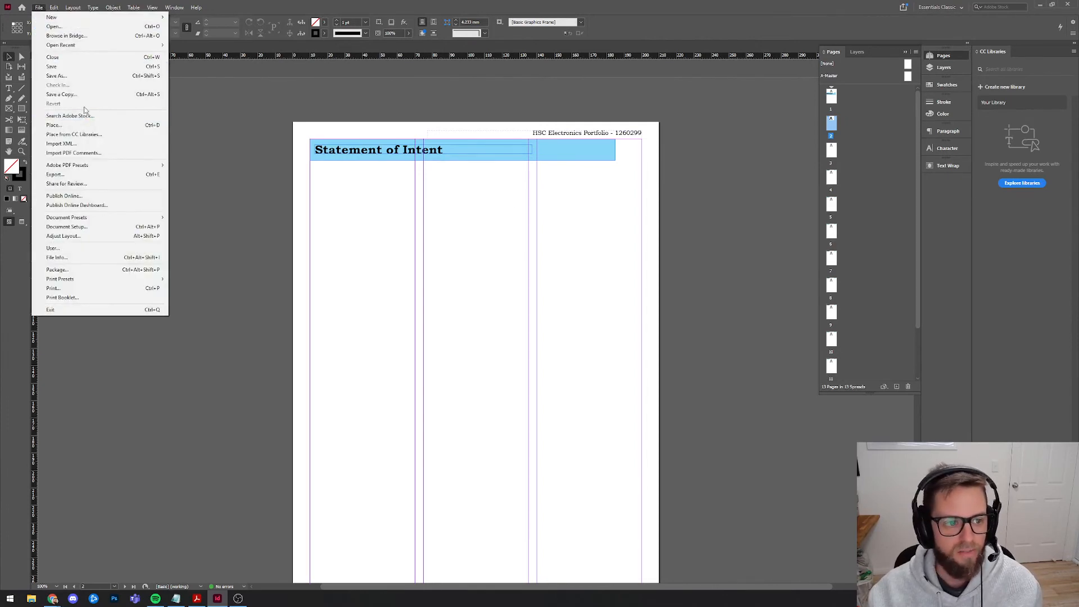
click(77, 77)
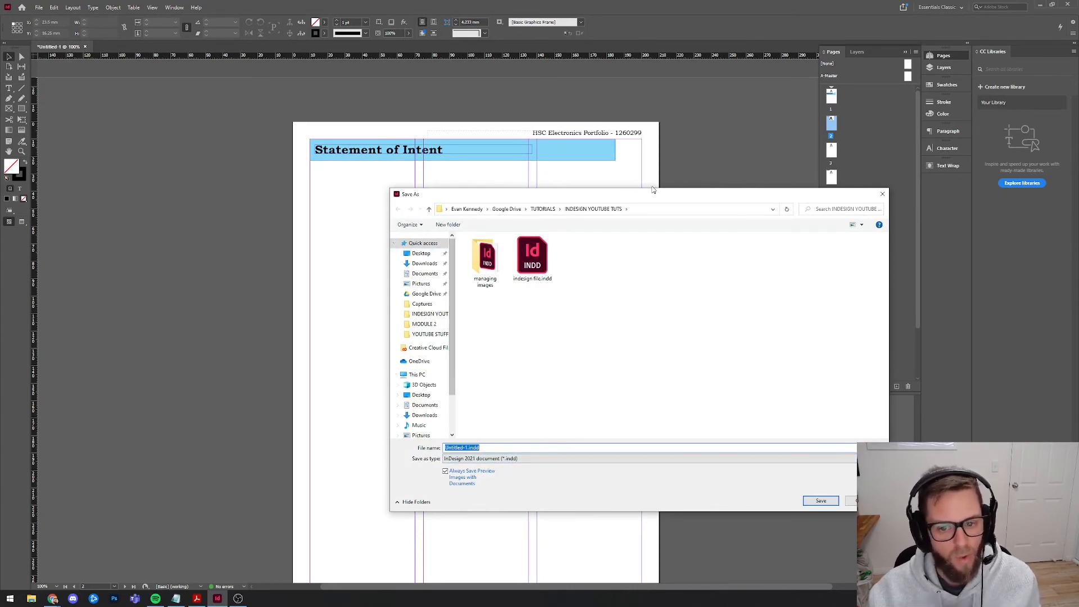
drag(614, 196, 573, 206)
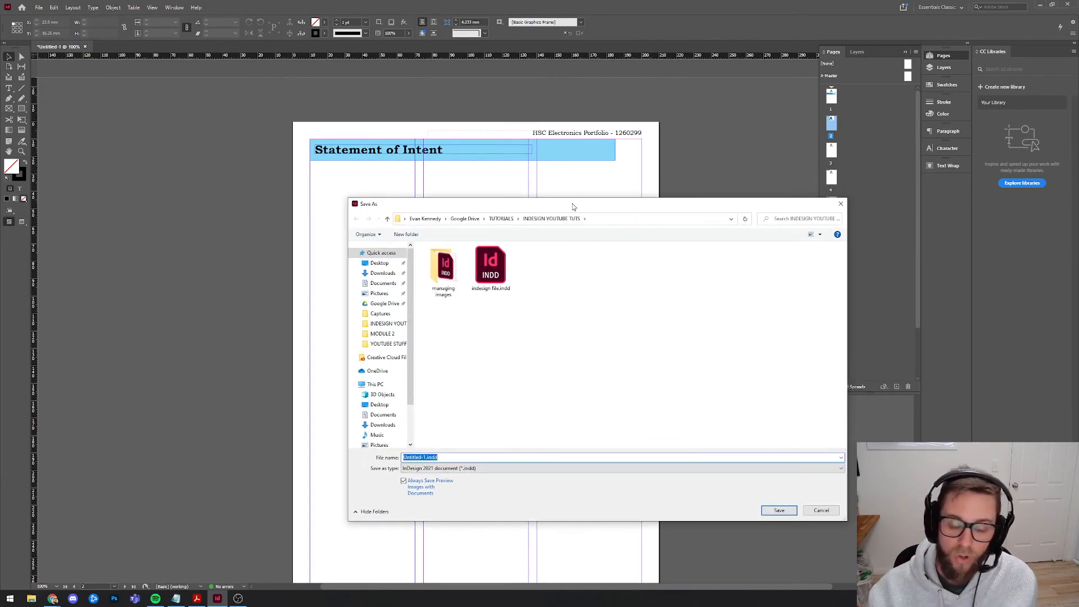
click(385, 306)
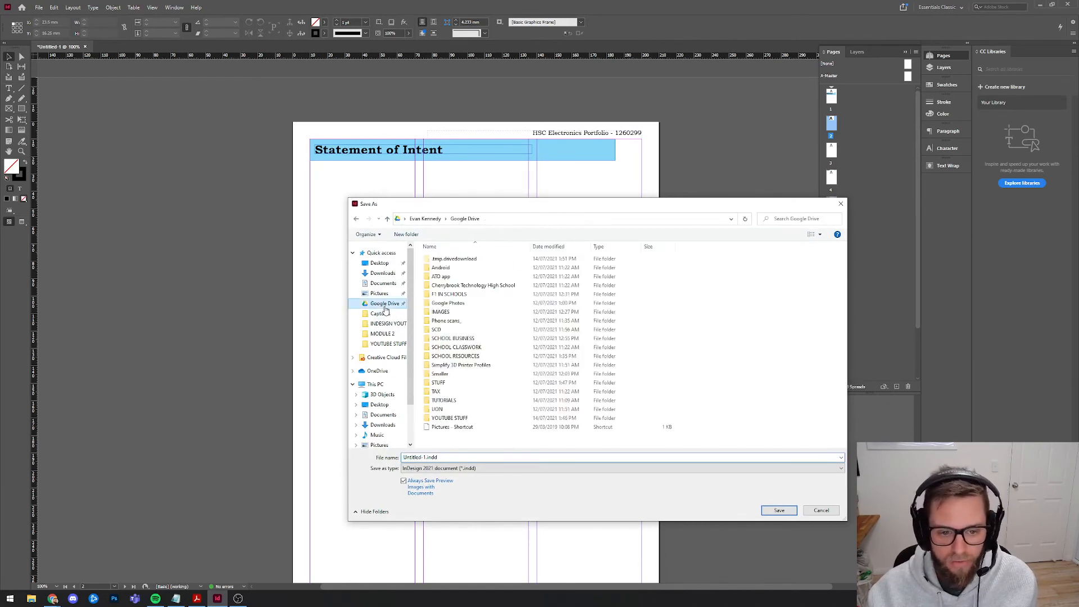
double_click(490, 347)
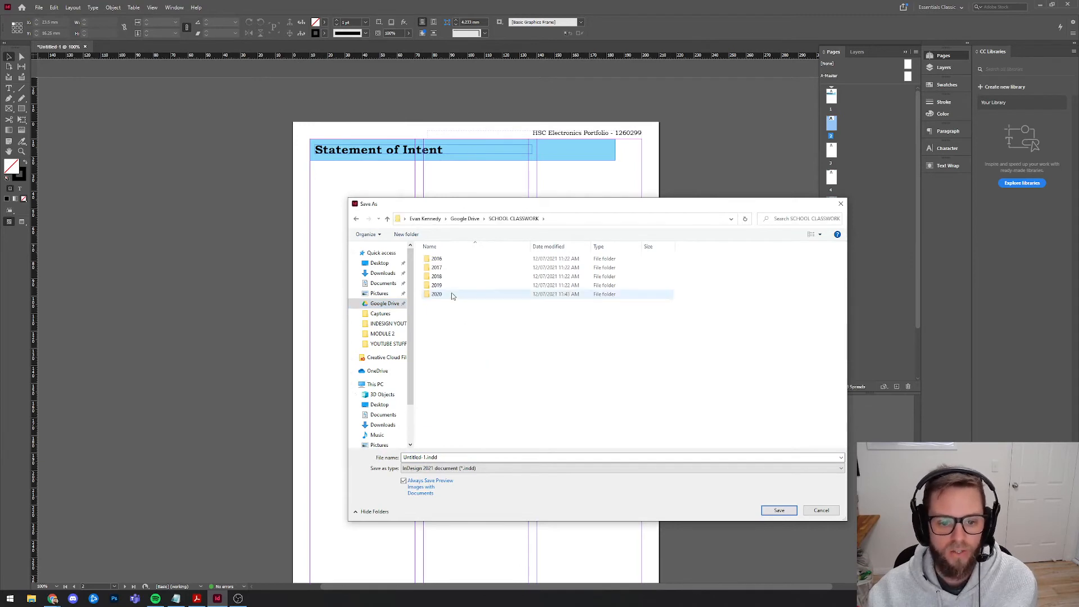
Create a 2021 folder, with an HSC MAJOR ELECTRONICS folder inside it, and open that folder.
click(403, 235)
text(2021)
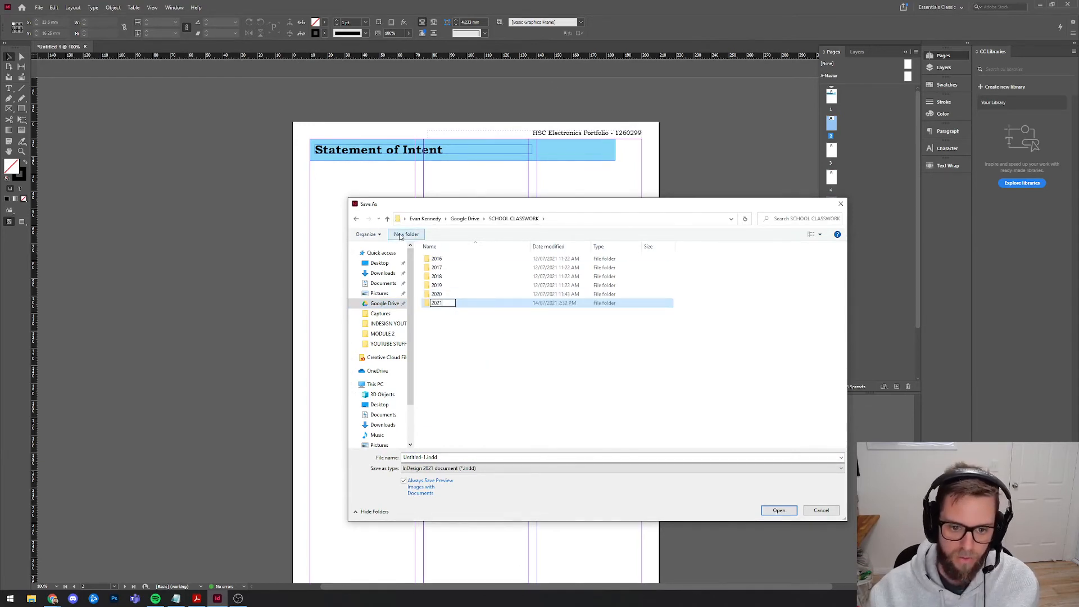
key(Return)
double_click(444, 303)
click(404, 235)
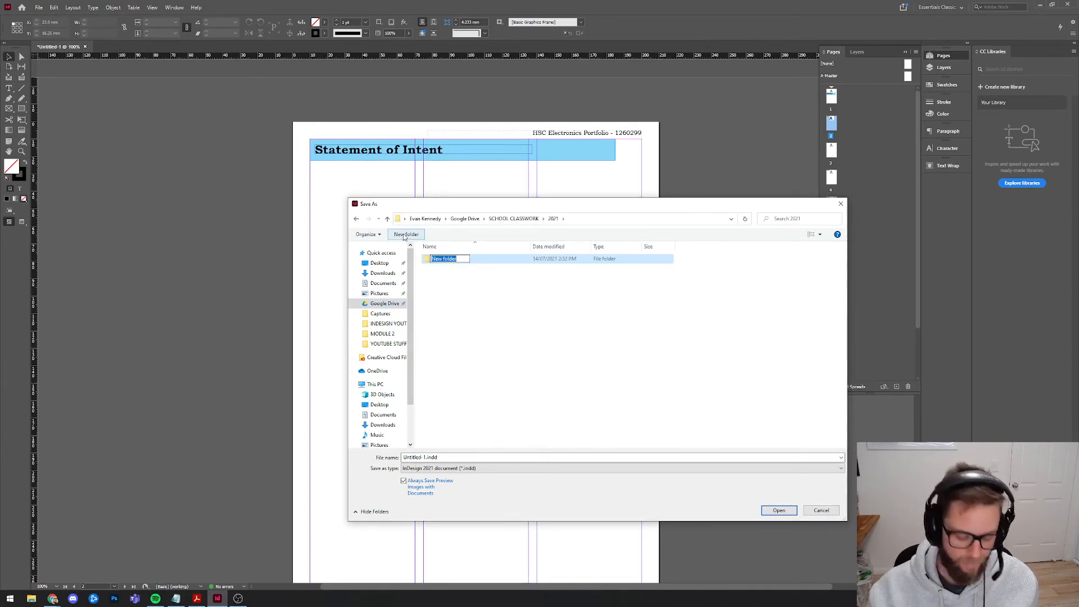
text(HSC MAJOR ELECT)
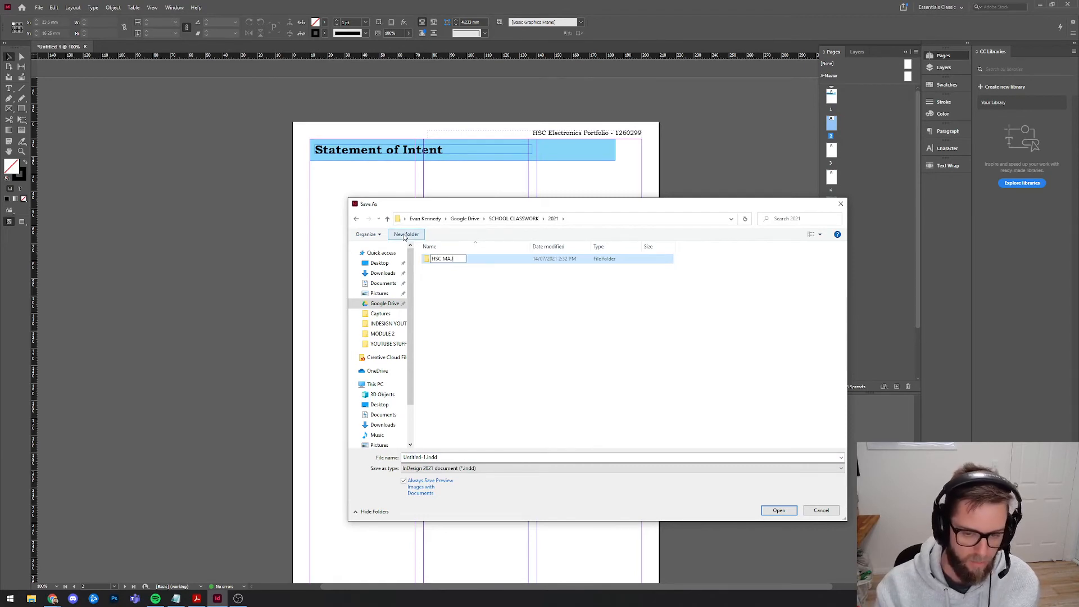
text(RONICS)
key(Return)
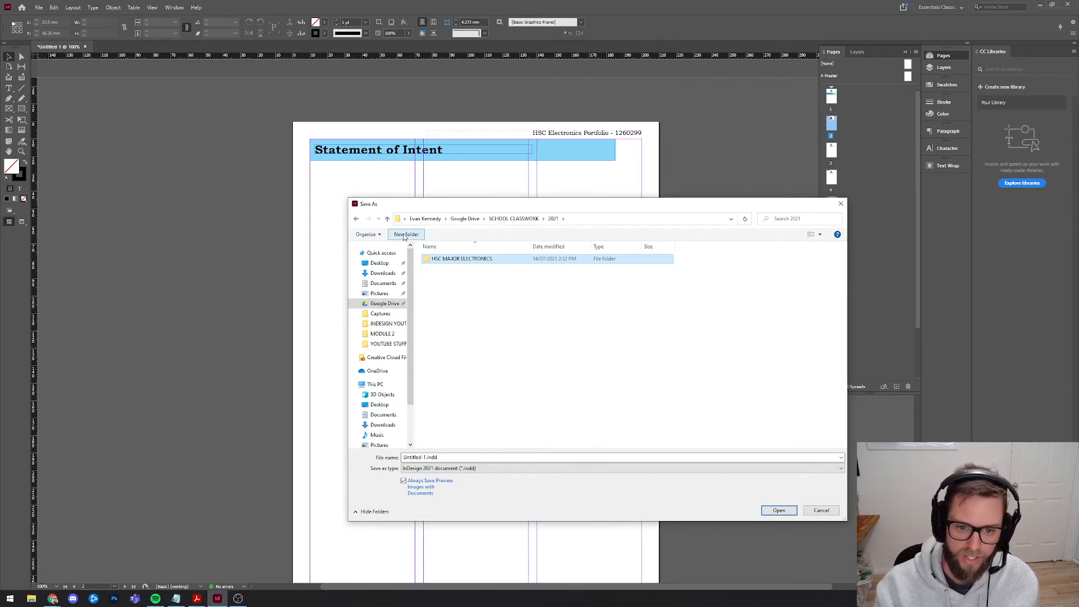
double_click(488, 261)
Save the document as 'indesign portfolio.indd'.
click(458, 457)
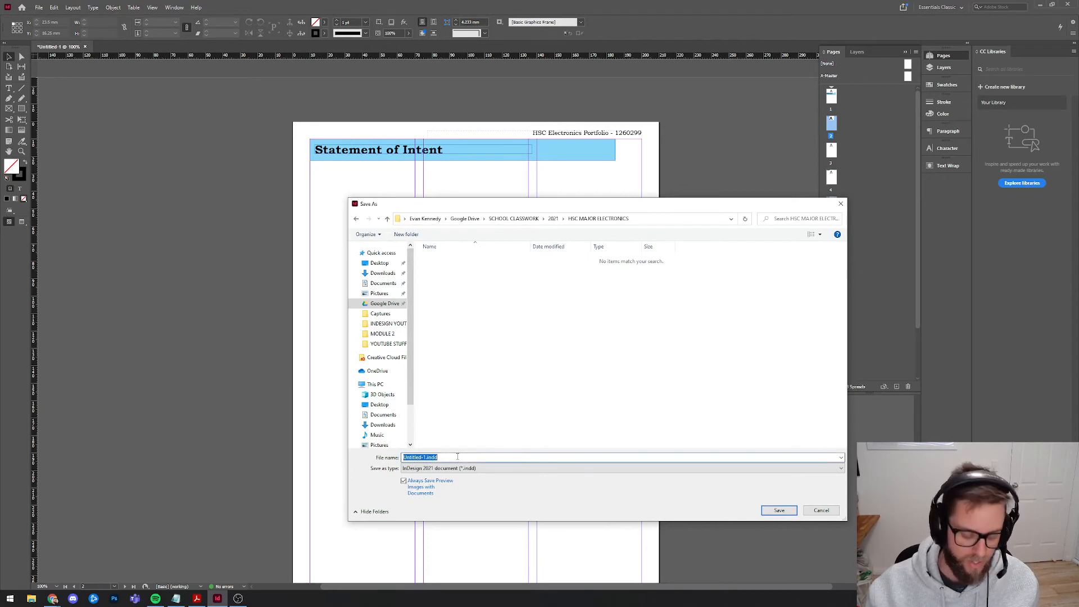
text(indesign portfolio)
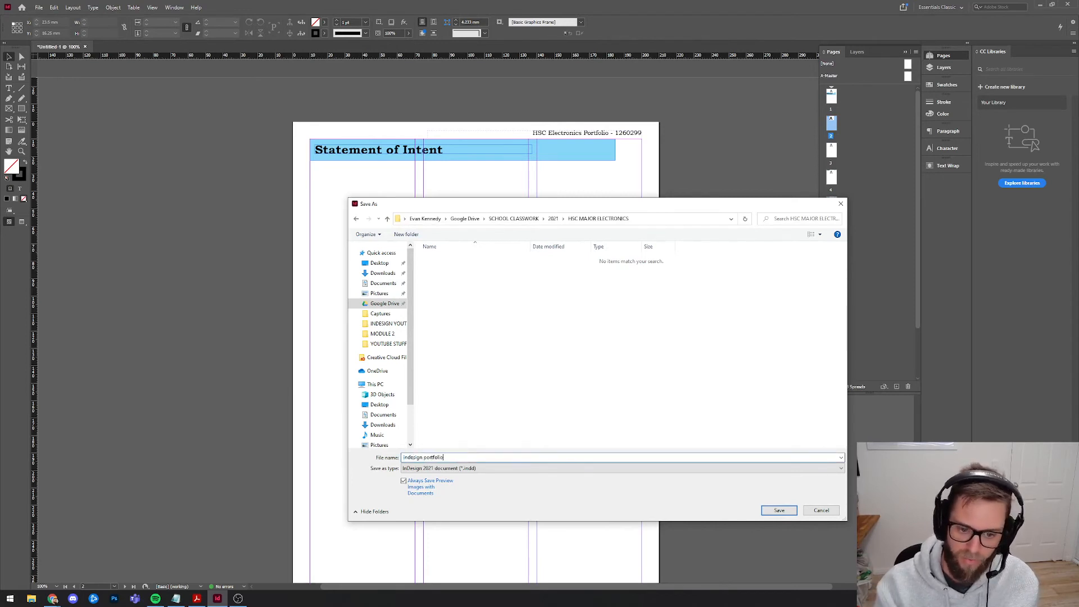
click(779, 510)
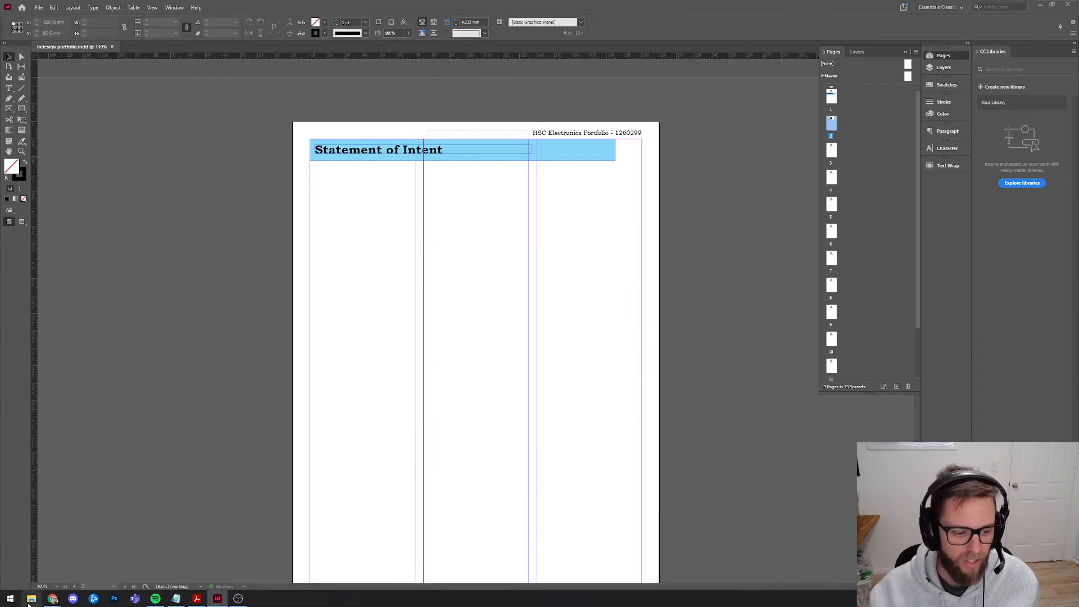
In File Explorer, browse to the HSC MAJOR ELECTRONICS folder and check the saved portfolio file.
drag(0, 95, 571, 128)
click(178, 223)
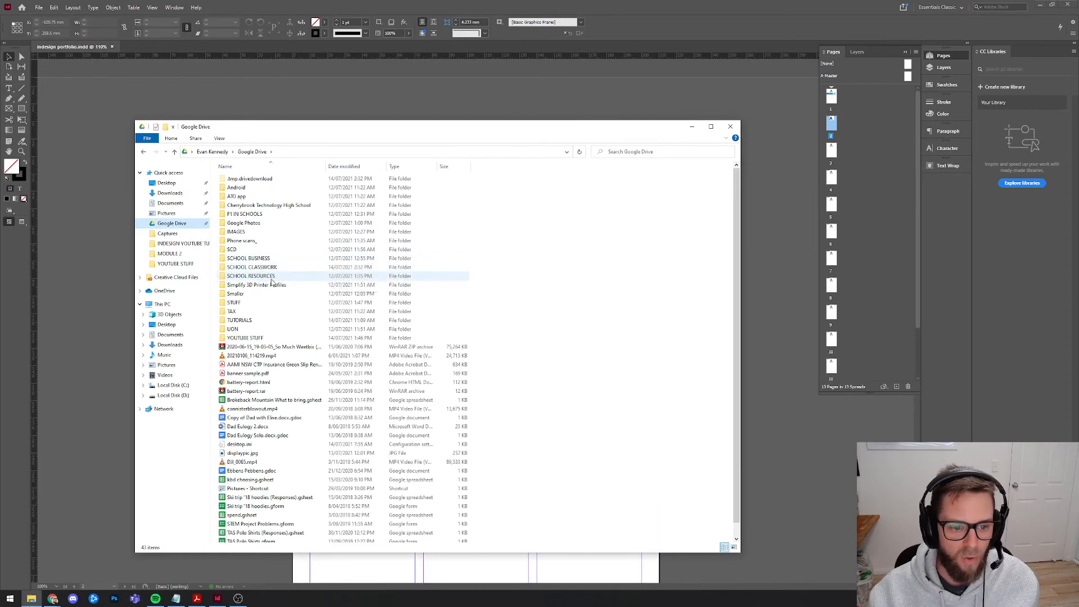
drag(338, 125, 392, 158)
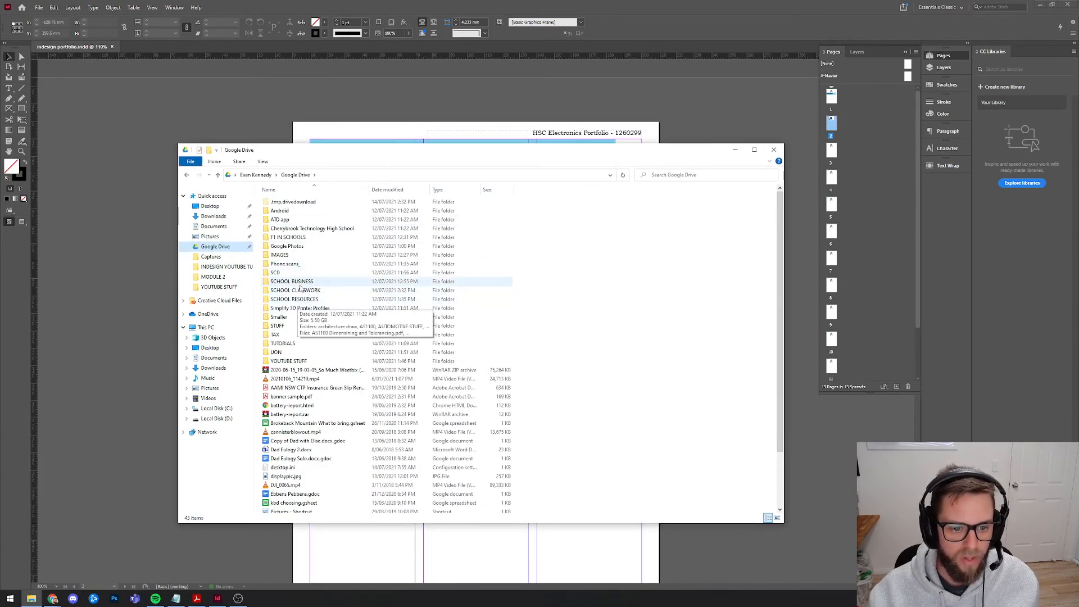
double_click(295, 290)
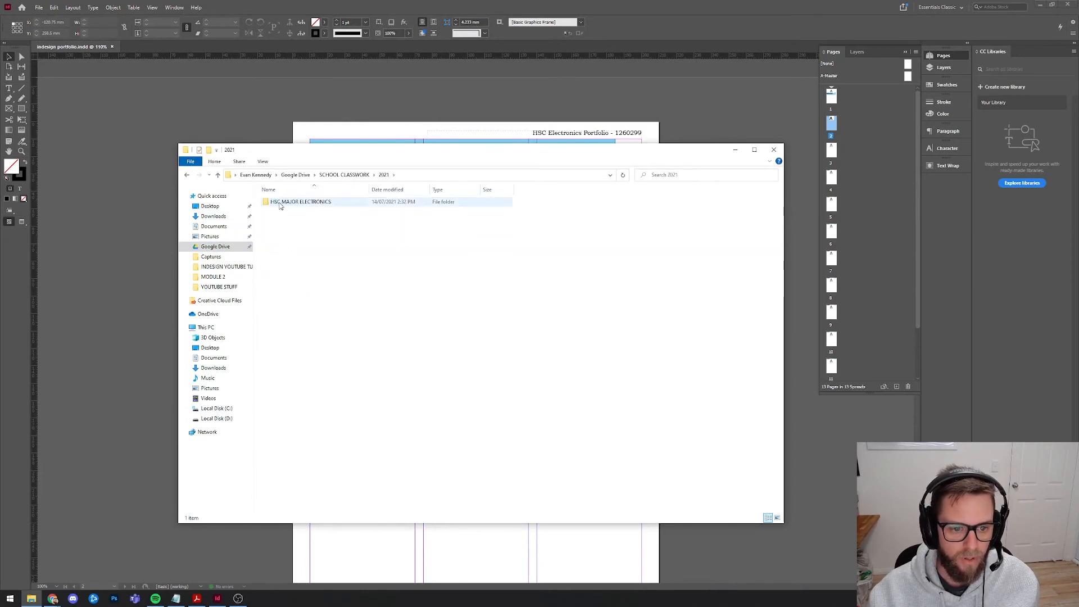
double_click(281, 204)
click(310, 212)
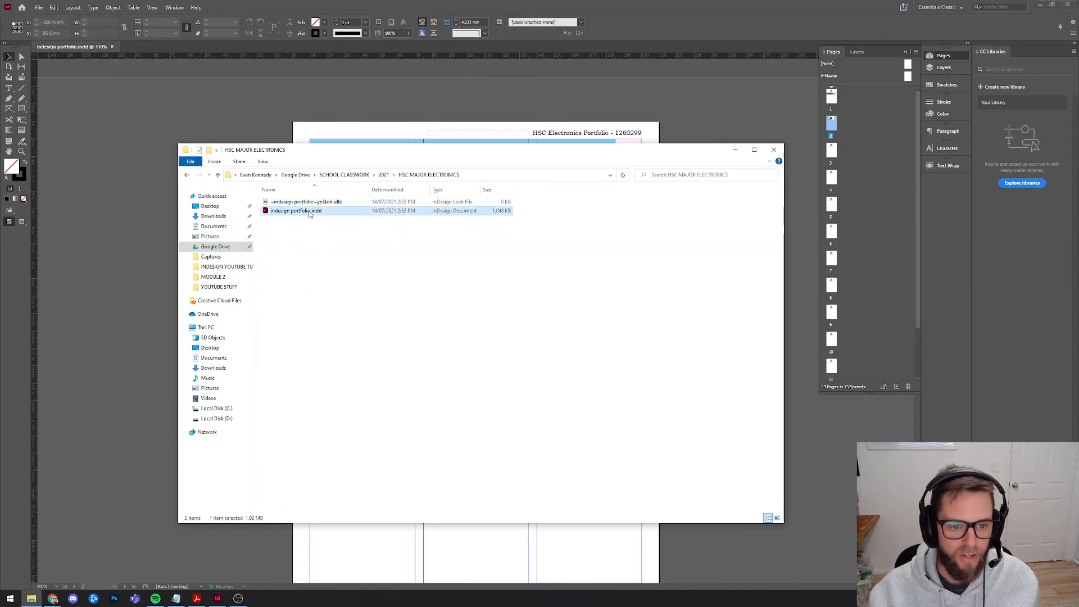
click(311, 239)
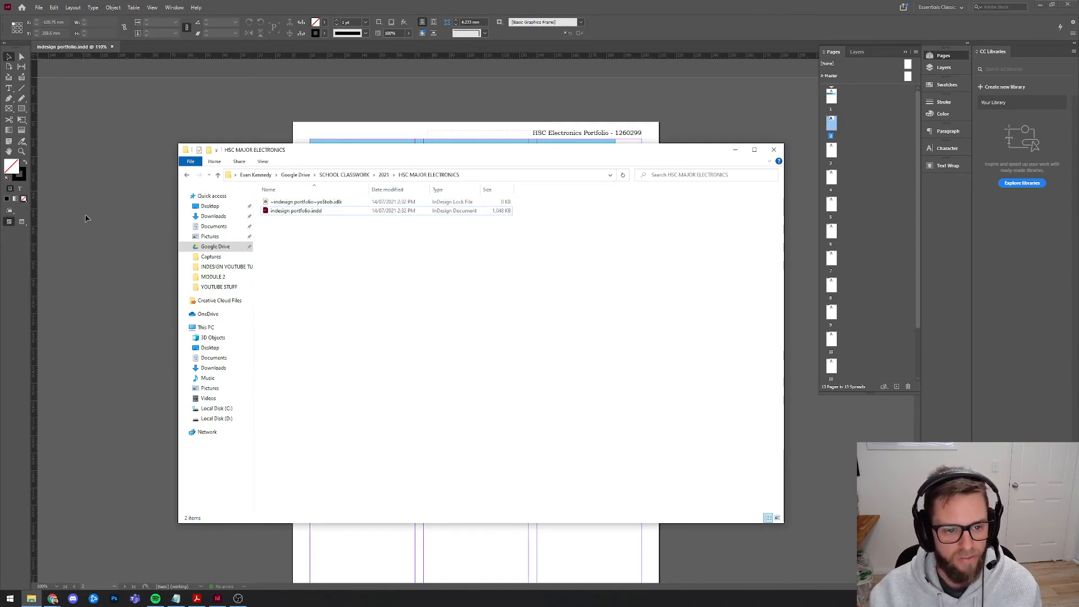
Create an empty Images folder beside the portfolio file, then return to InDesign.
right_click(292, 238)
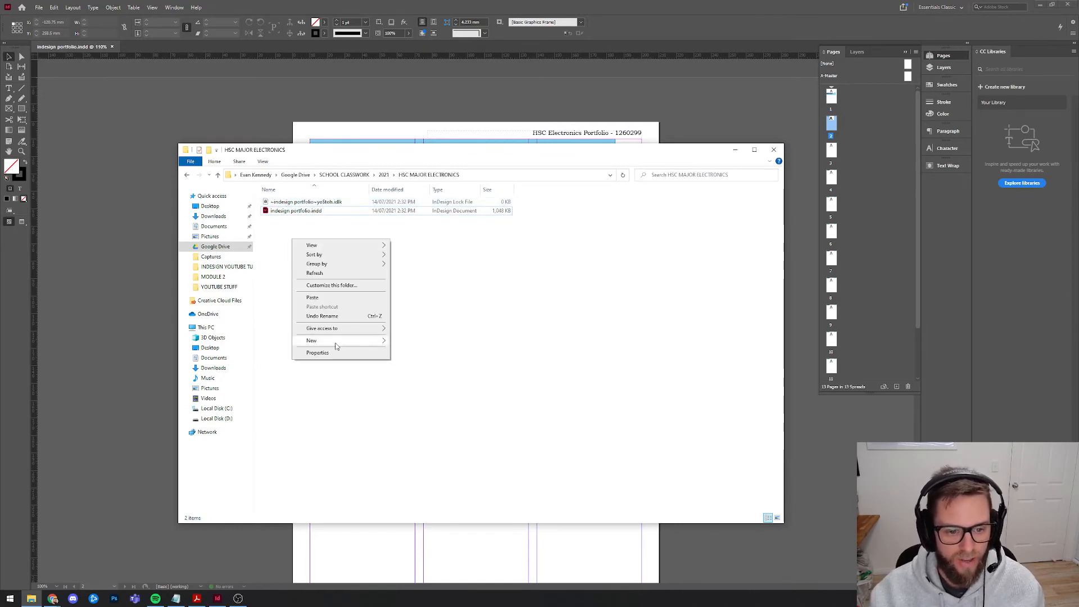
mouse_move(337, 341)
click(416, 343)
text(Images)
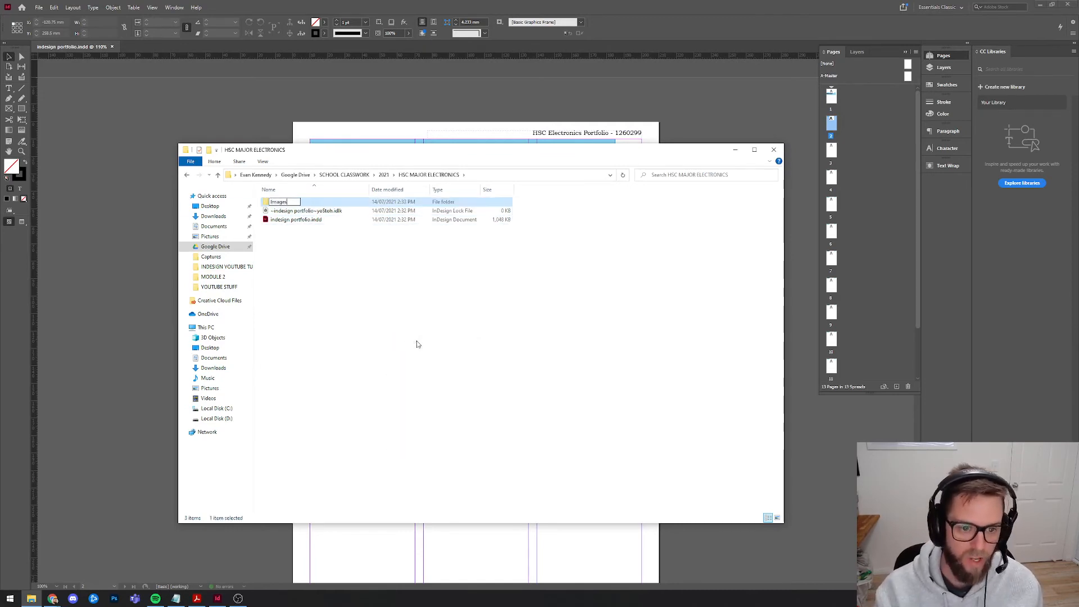
click(416, 344)
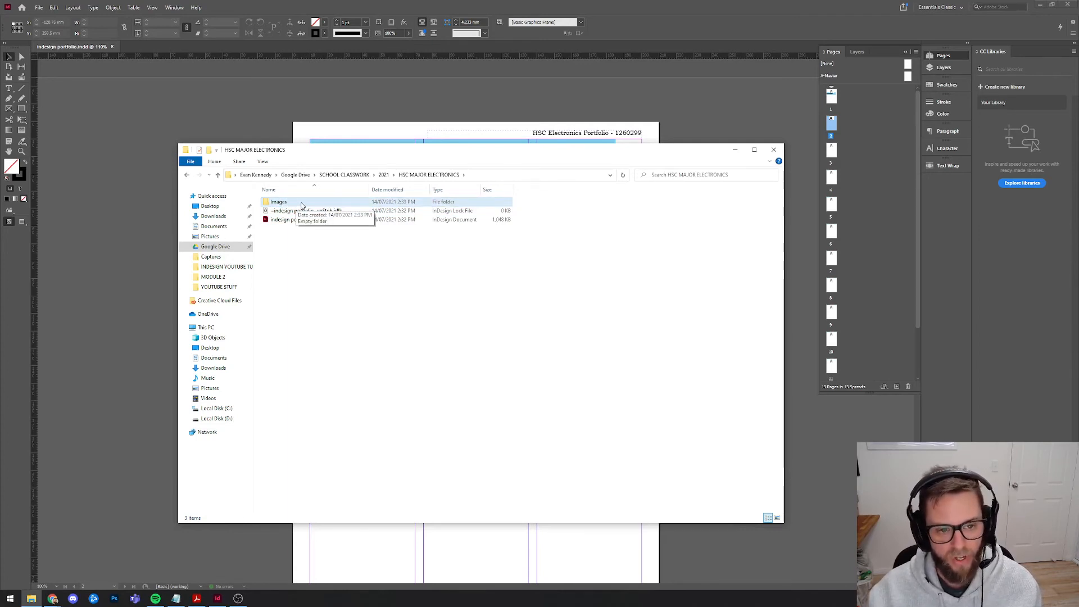
double_click(302, 204)
key(alt+Left)
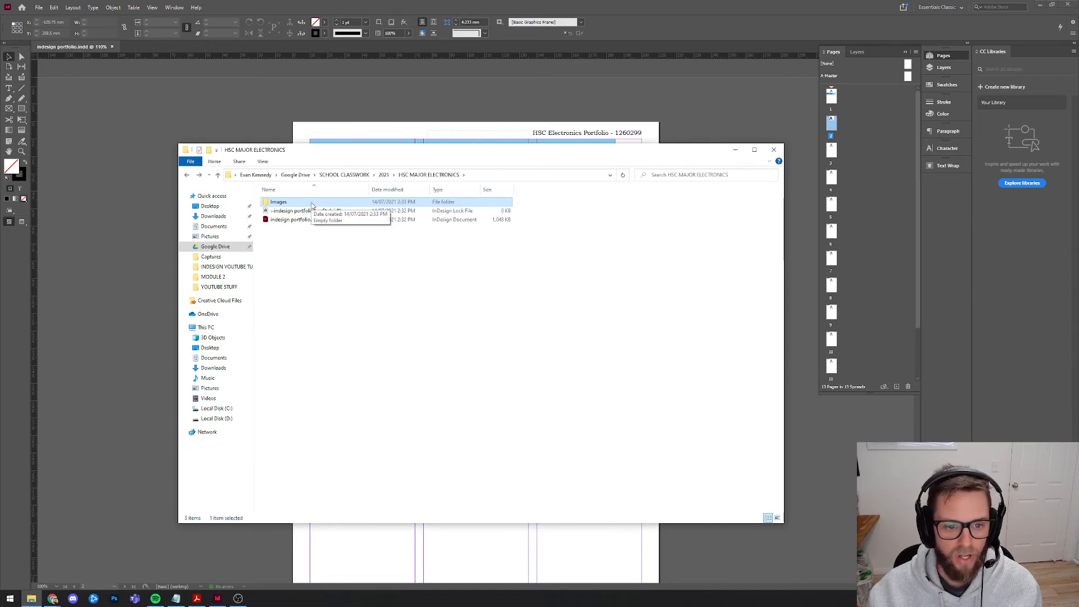
key(alt+Tab)
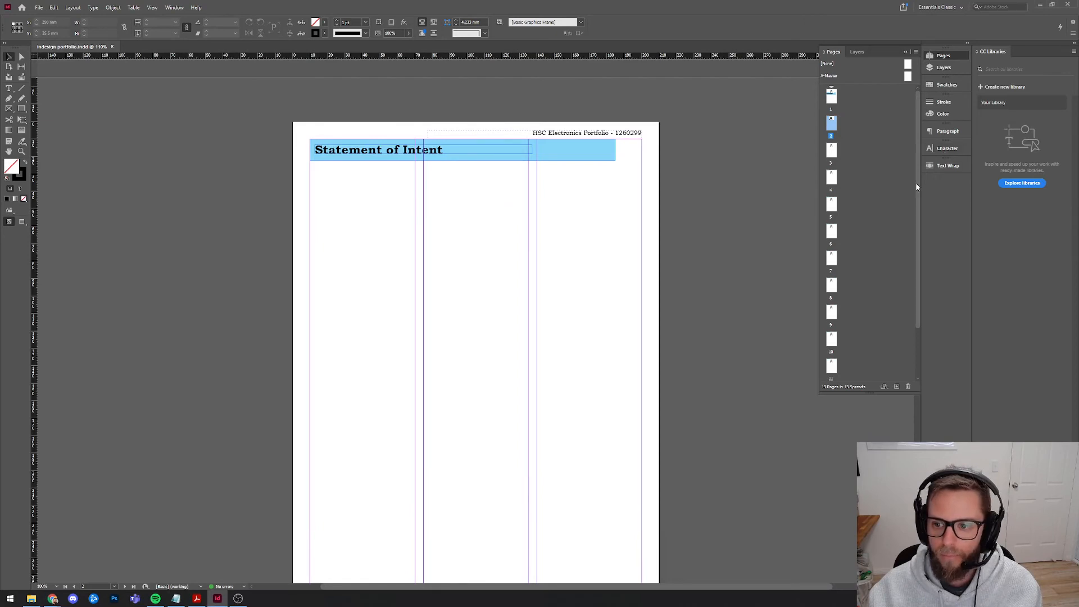
Draw a left-column text frame, fill it with placeholder text, and trim it to one paragraph.
click(174, 7)
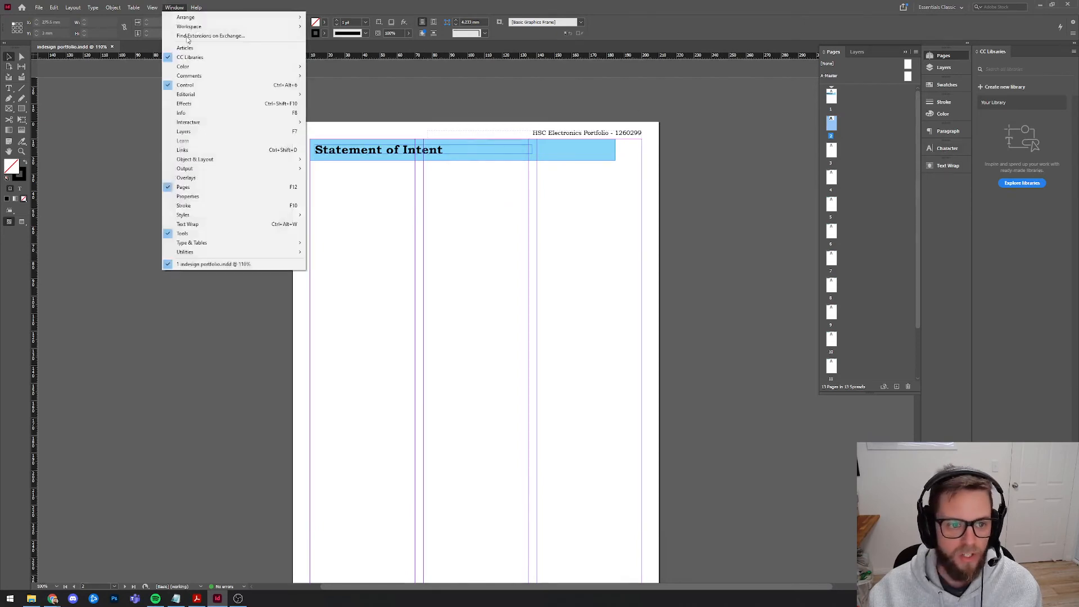
key(Escape)
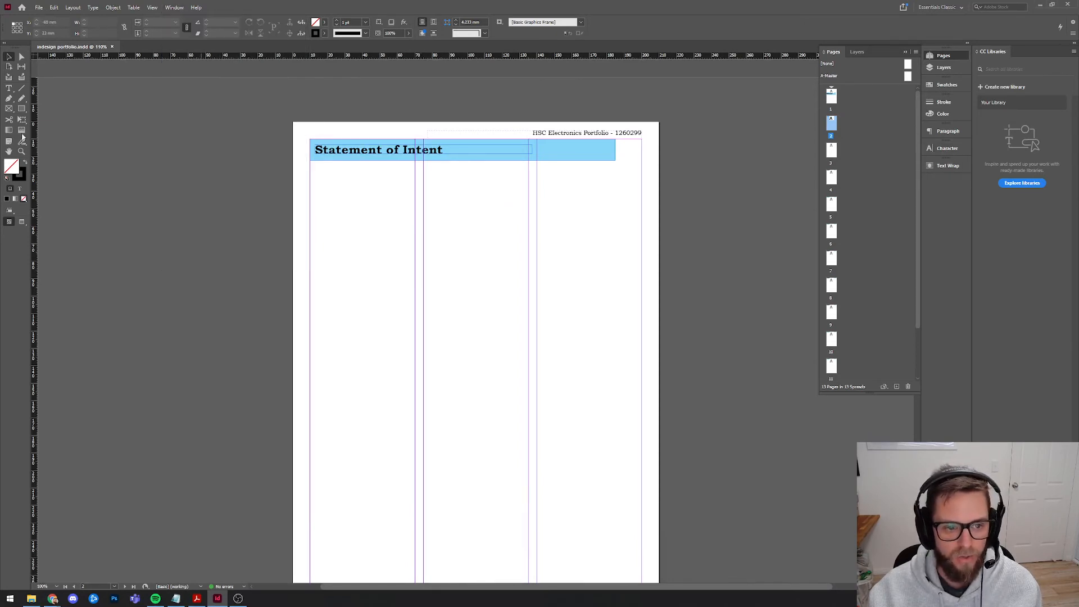
key(t)
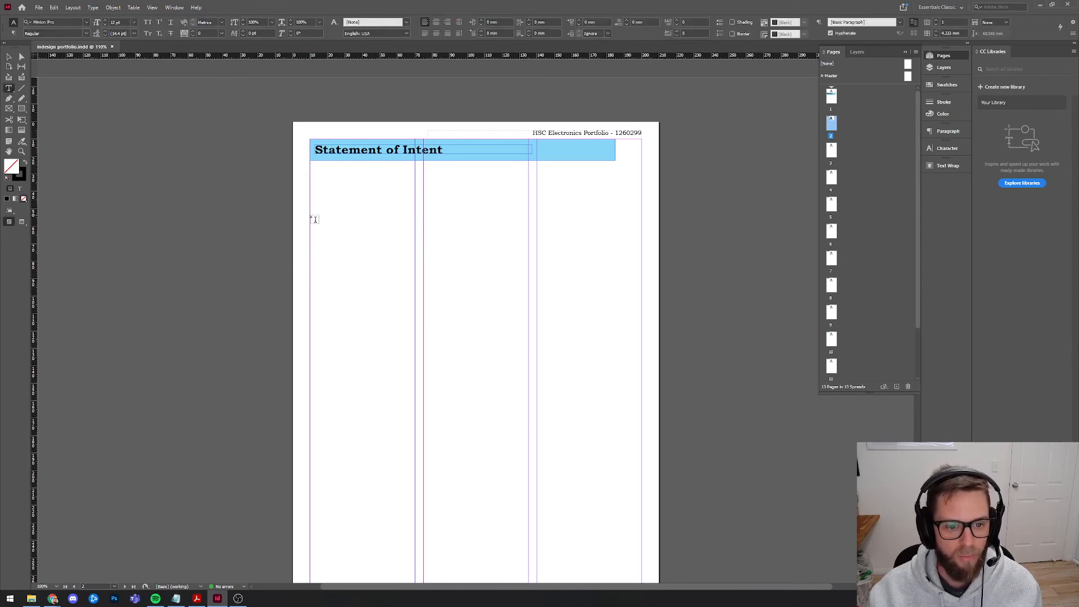
drag(311, 216, 416, 360)
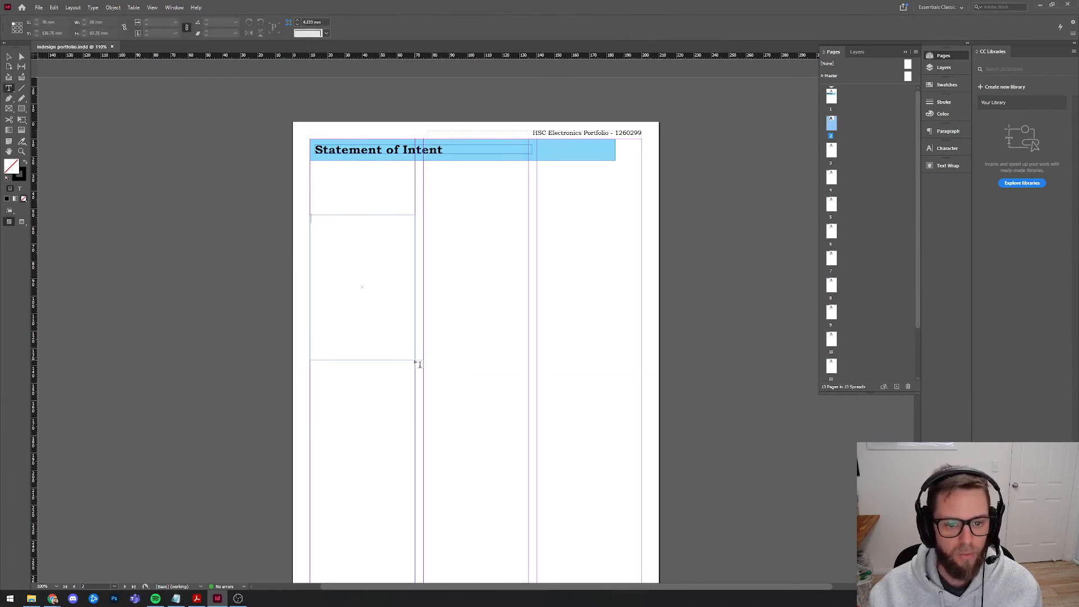
right_click(344, 239)
click(368, 392)
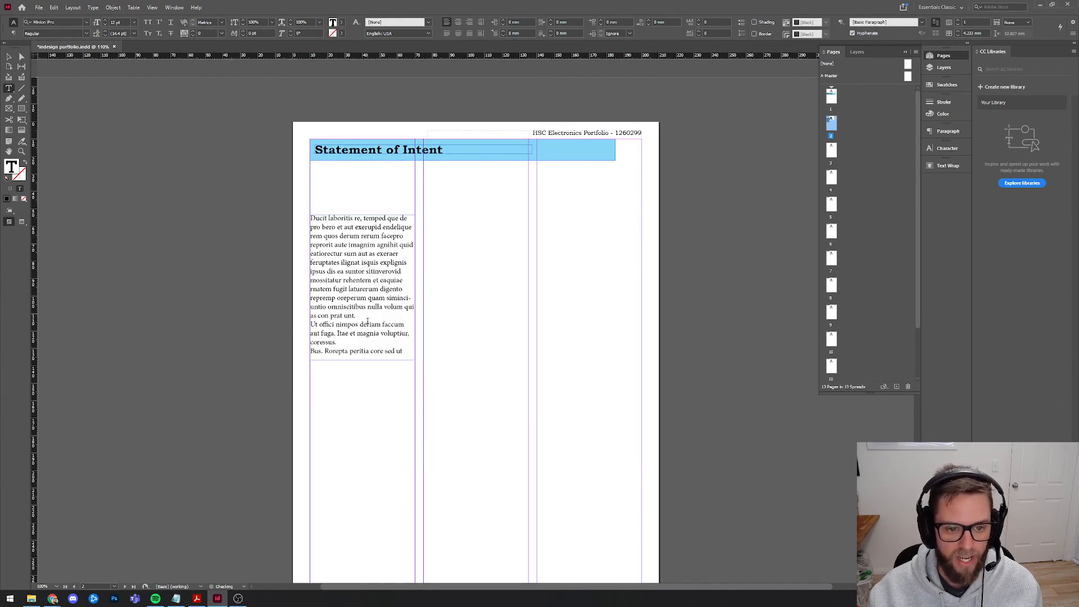
drag(403, 350, 356, 316)
key(BackSpace)
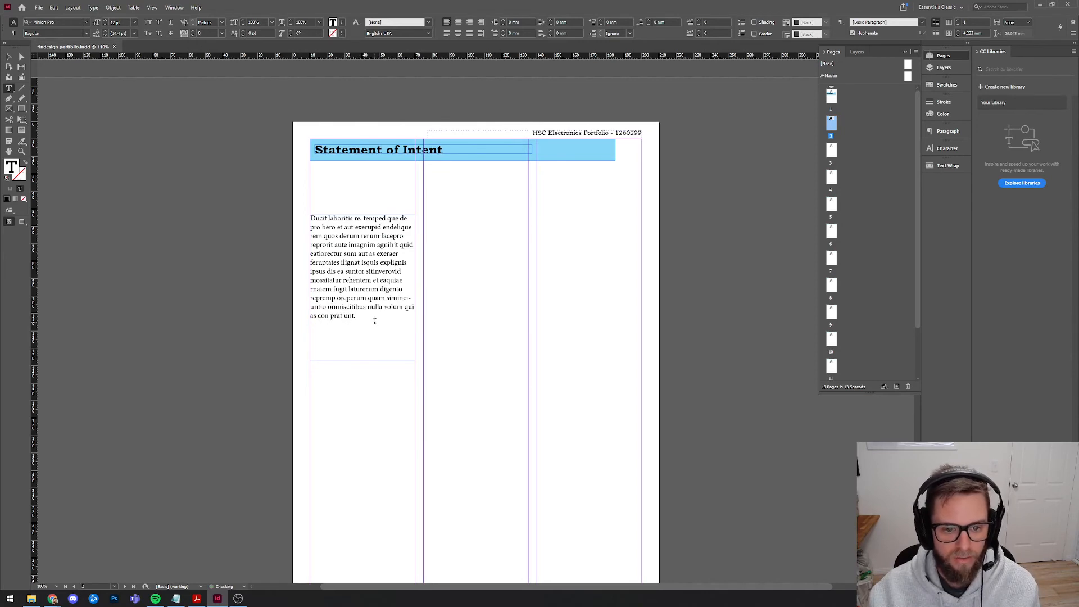
Duplicate the placeholder text frame into the middle column, aligned with the left one.
click(9, 57)
key(ctrl+c)
key(ctrl+v)
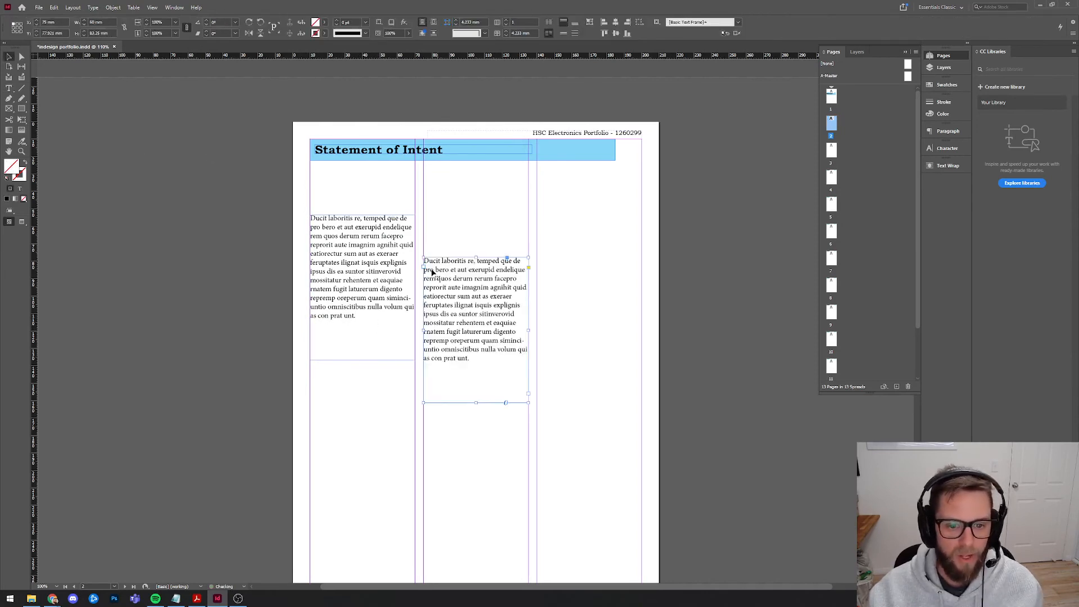
drag(432, 272, 433, 229)
Set the left frame's text in Times New Roman Regular.
click(393, 263)
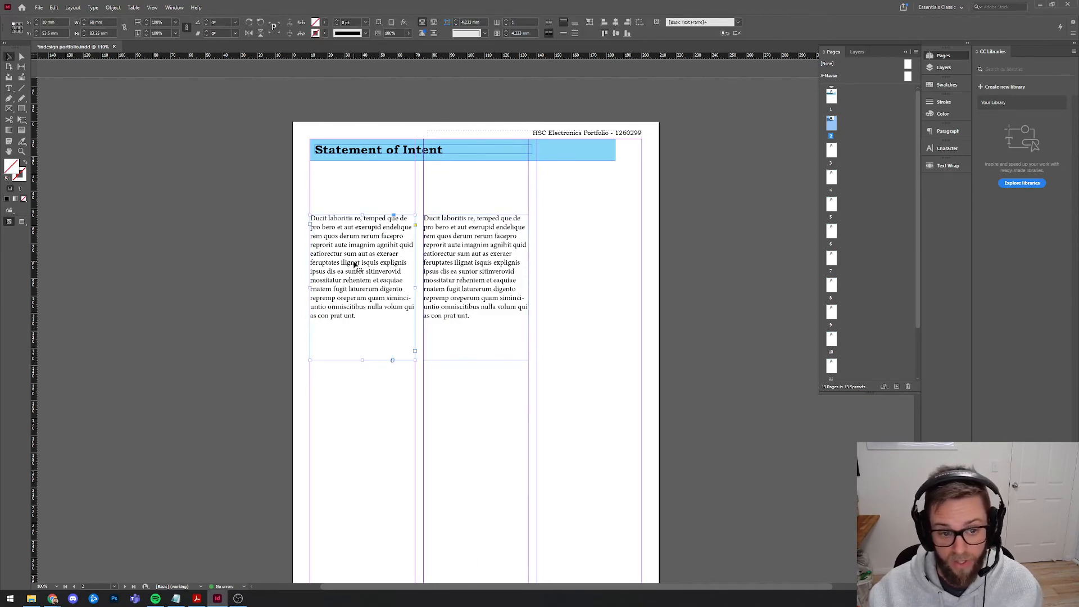
click(951, 149)
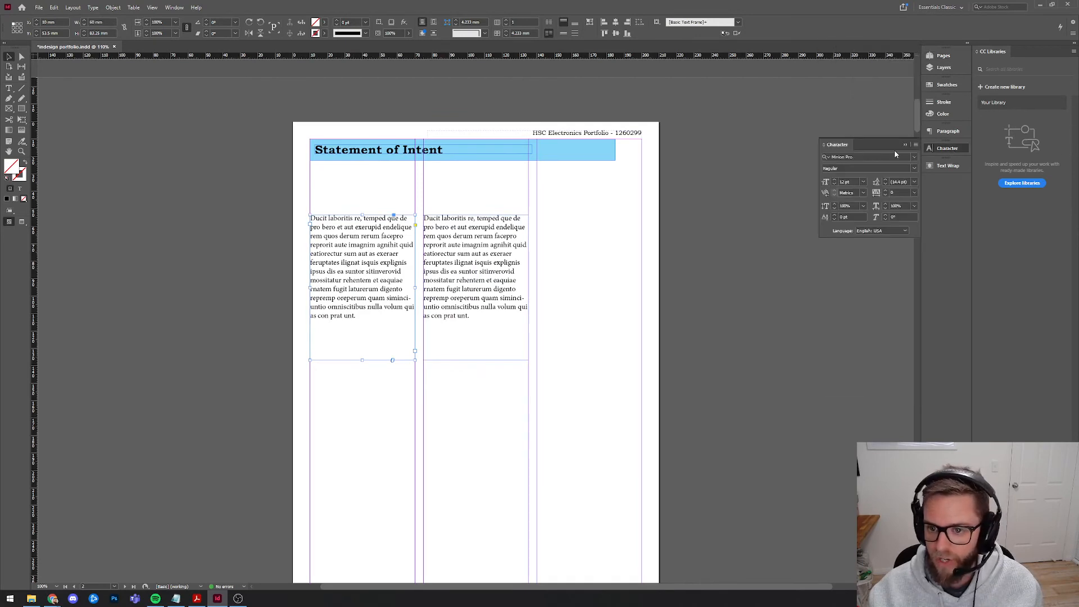
click(871, 155)
text(times)
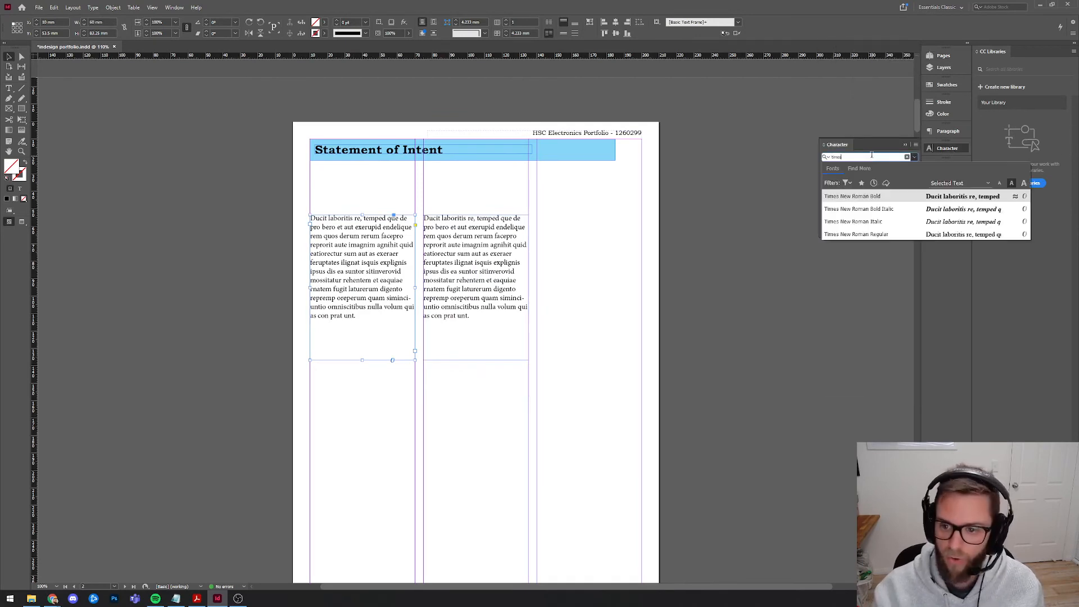
click(886, 235)
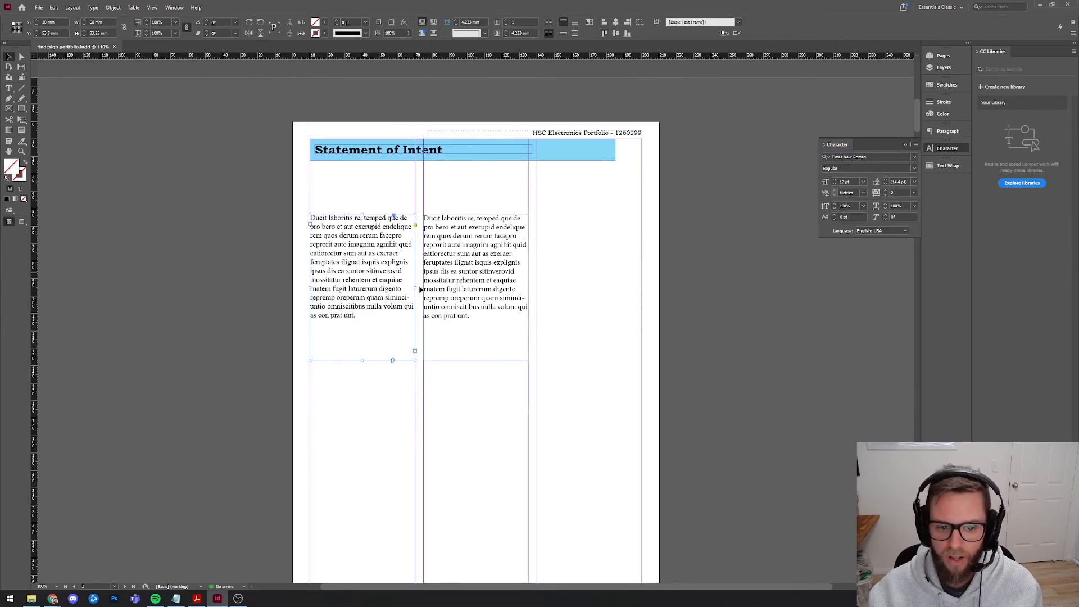
Begin editing the text in the middle-column frame.
double_click(362, 247)
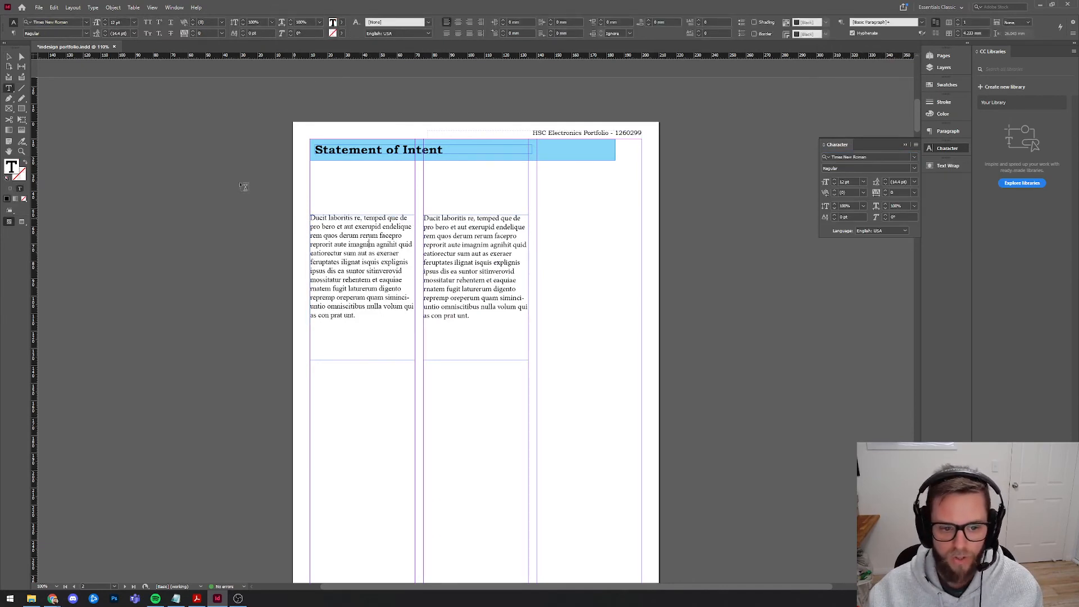
click(10, 59)
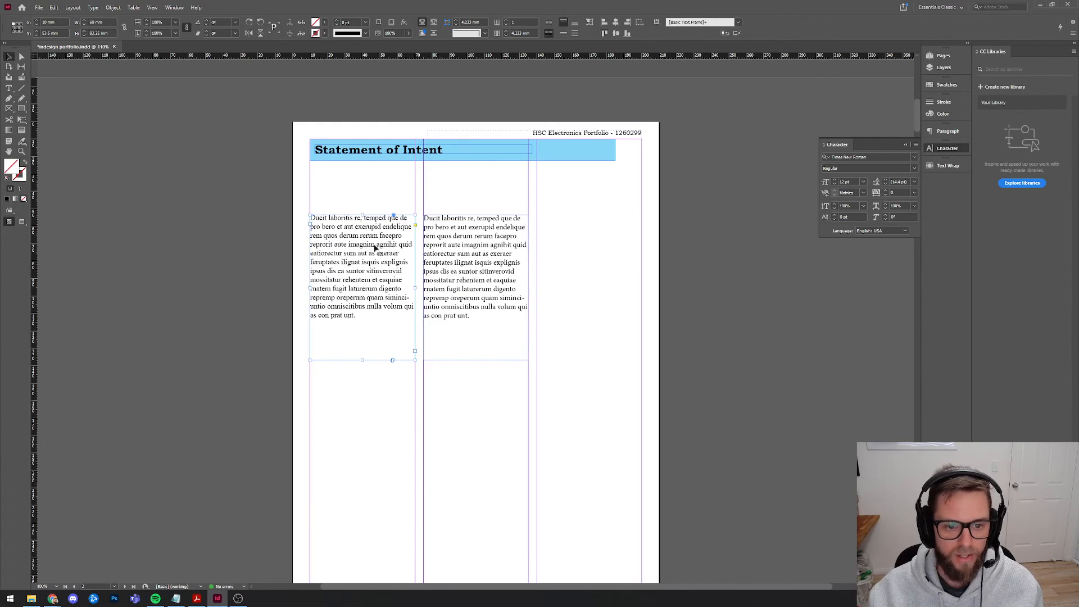
click(474, 268)
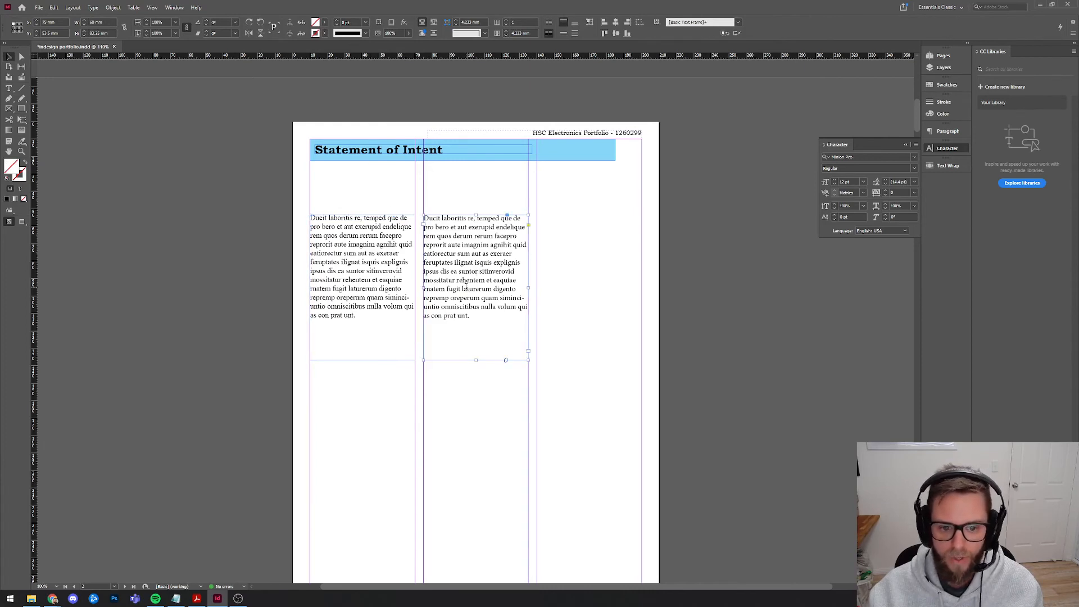
double_click(402, 159)
Set the second-column paragraph in Bookman Old Style Regular at 11 pt.
drag(470, 319, 416, 205)
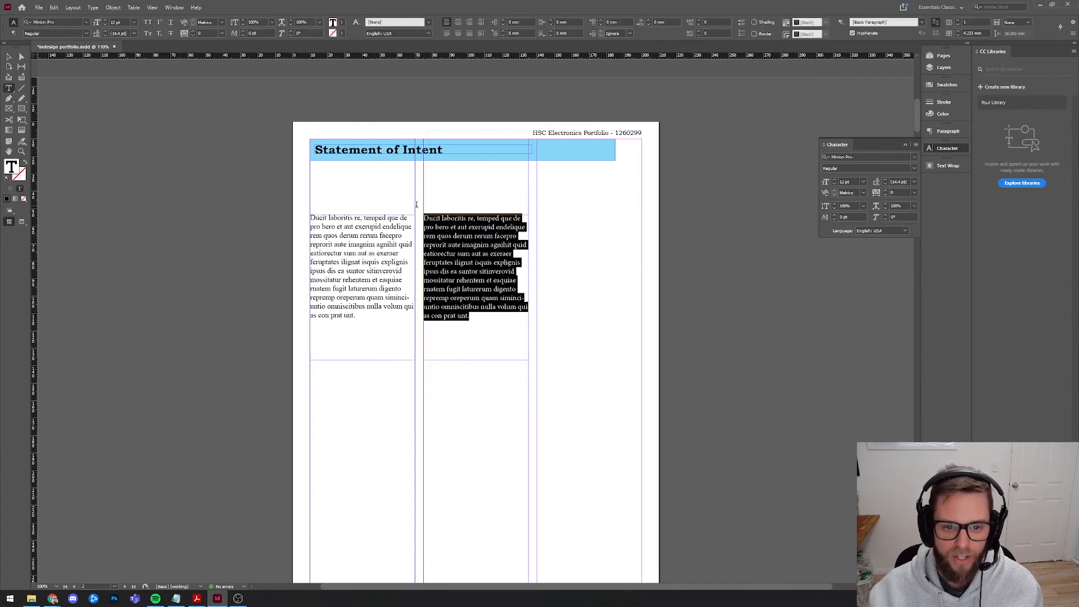
key(ctrl+equal)
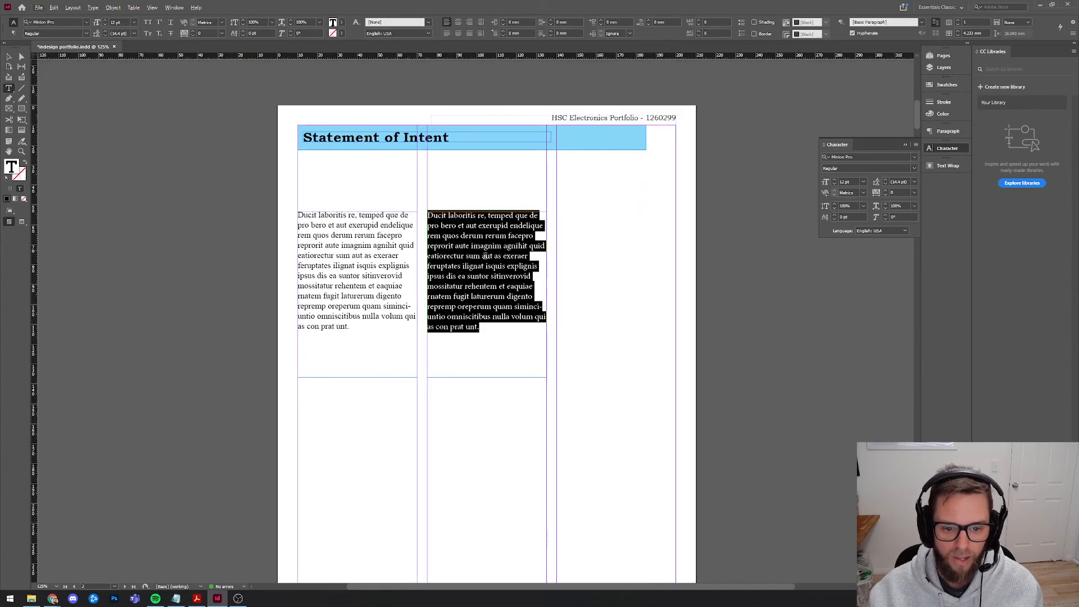
click(859, 156)
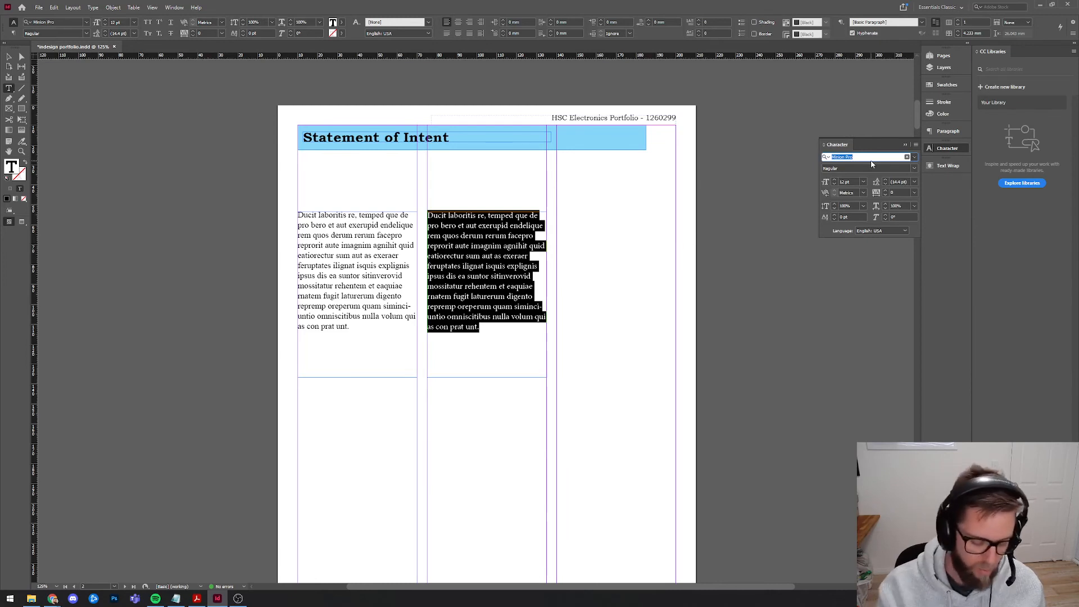
text(a)
key(BackSpace)
text(bookman)
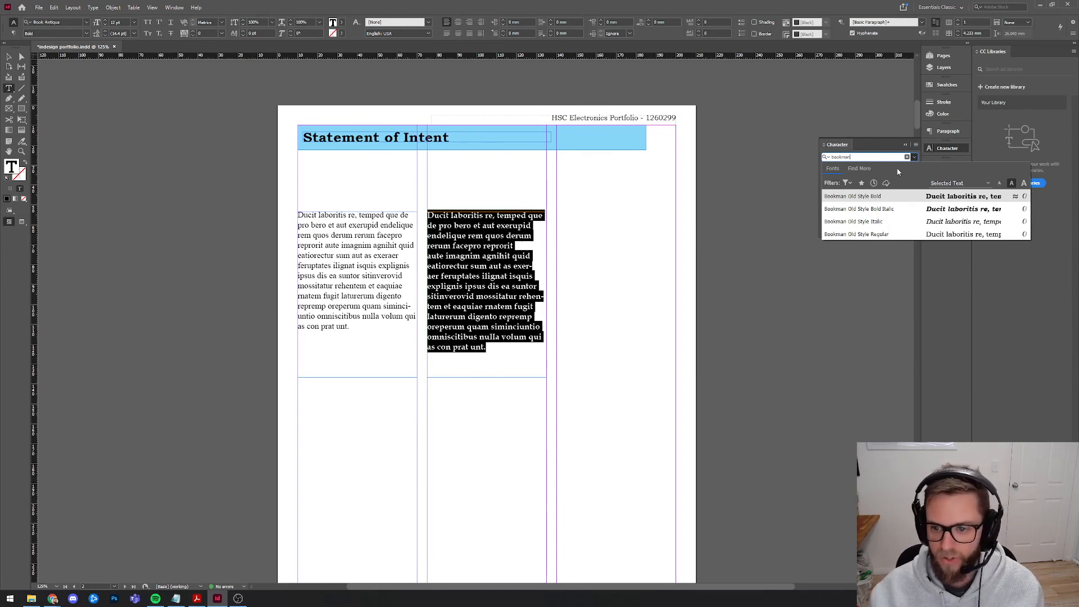
key(Down)
key(Down)
key(Down)
key(Return)
click(472, 256)
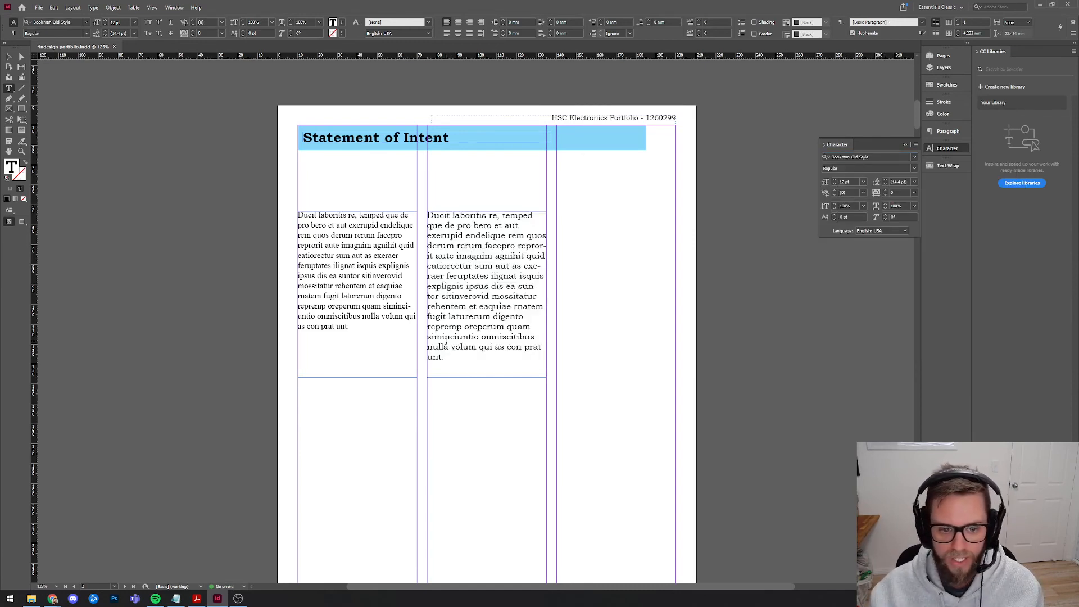
key(ctrl+a)
click(834, 184)
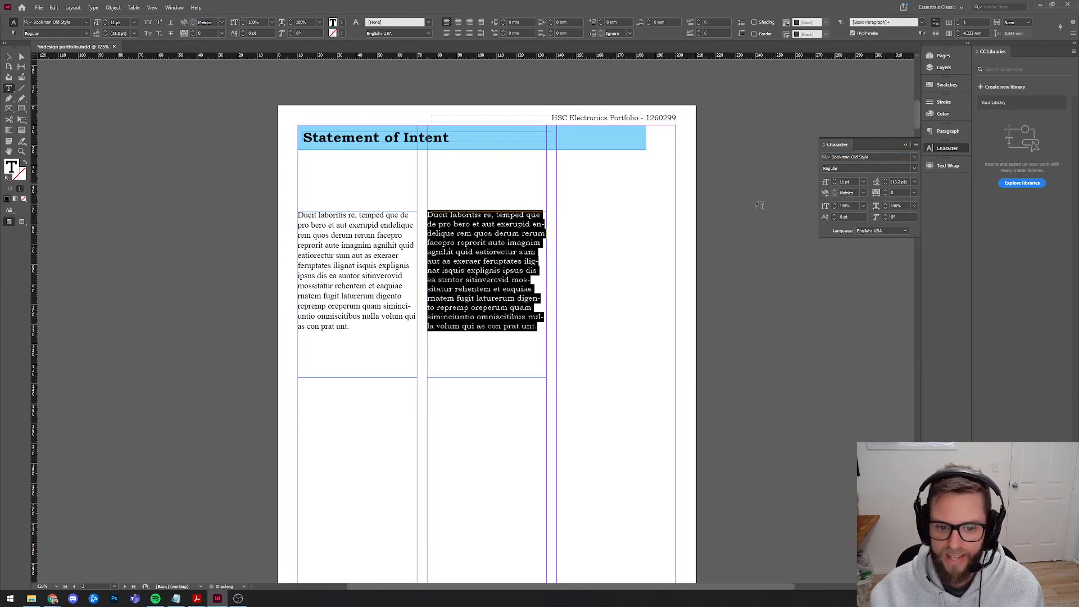
click(532, 325)
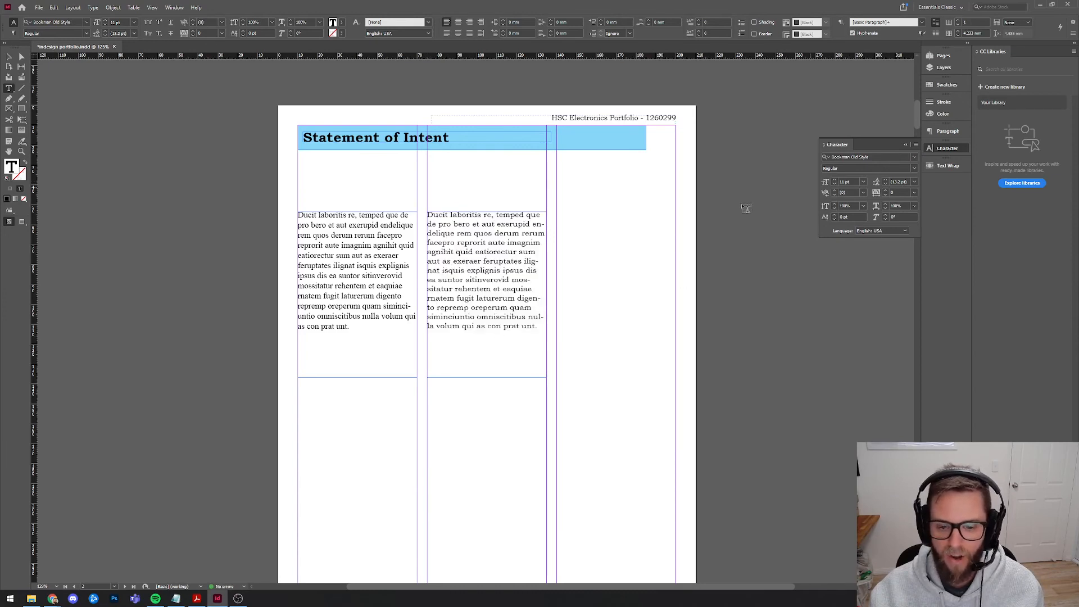
Turn off hyphenation for the second-column paragraph.
click(539, 327)
drag(350, 327, 299, 306)
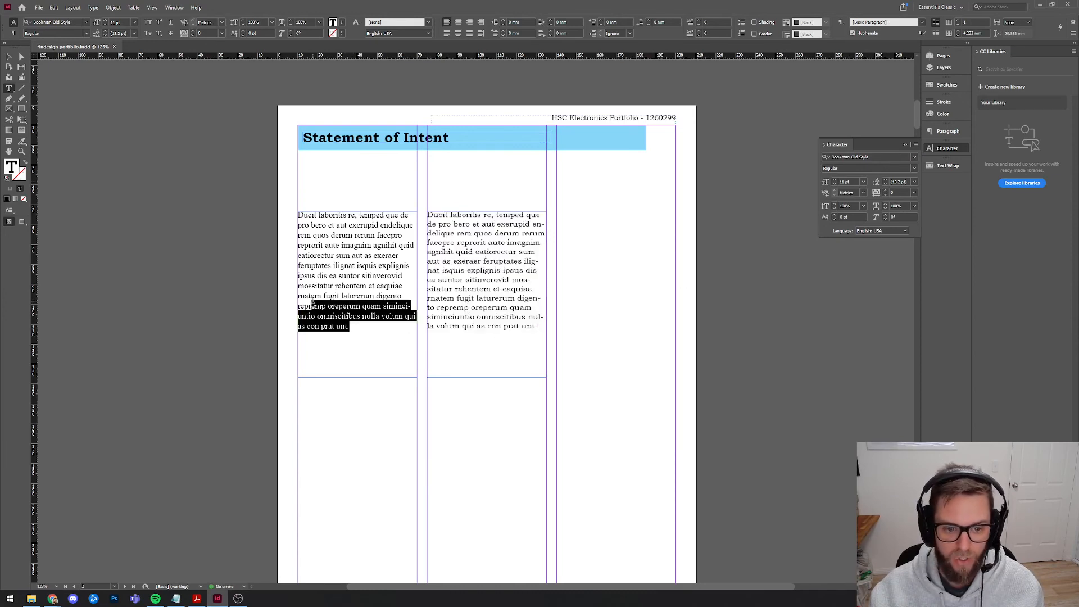
click(346, 276)
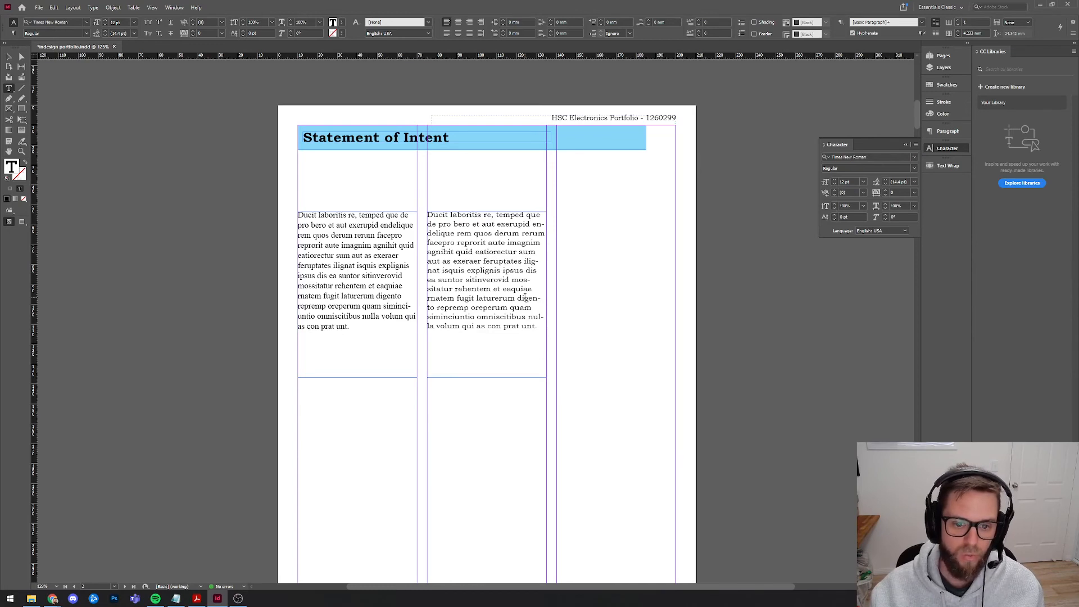
triple_click(532, 320)
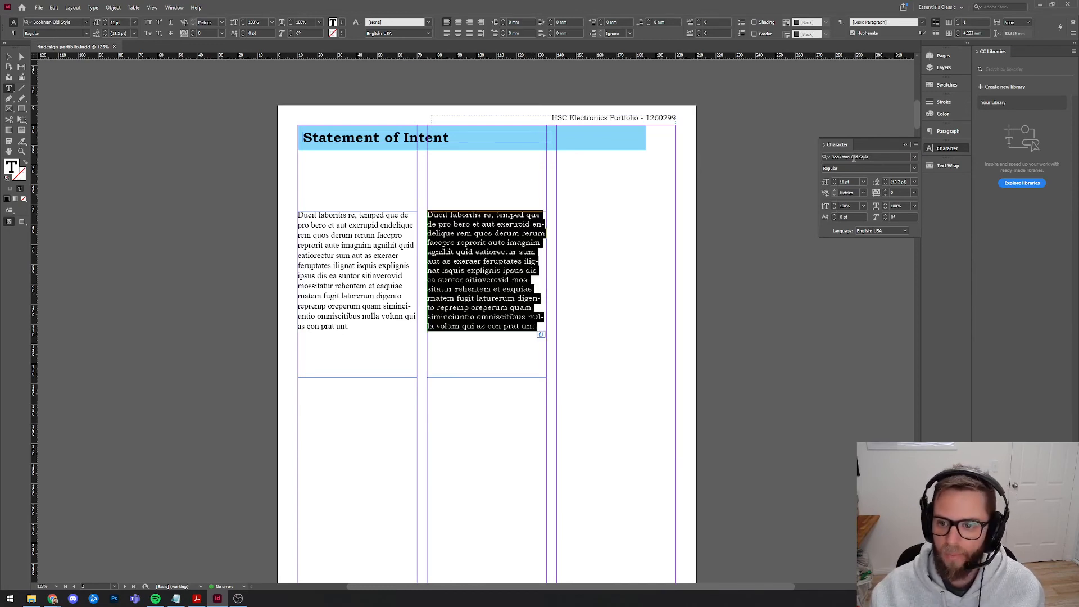
click(950, 130)
click(824, 250)
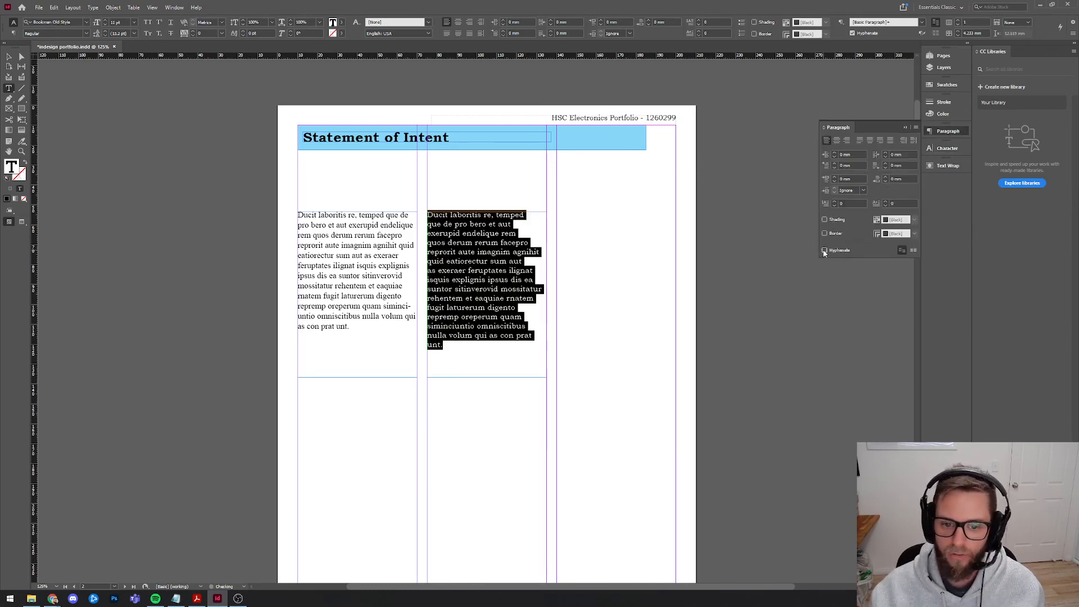
click(8, 57)
click(315, 162)
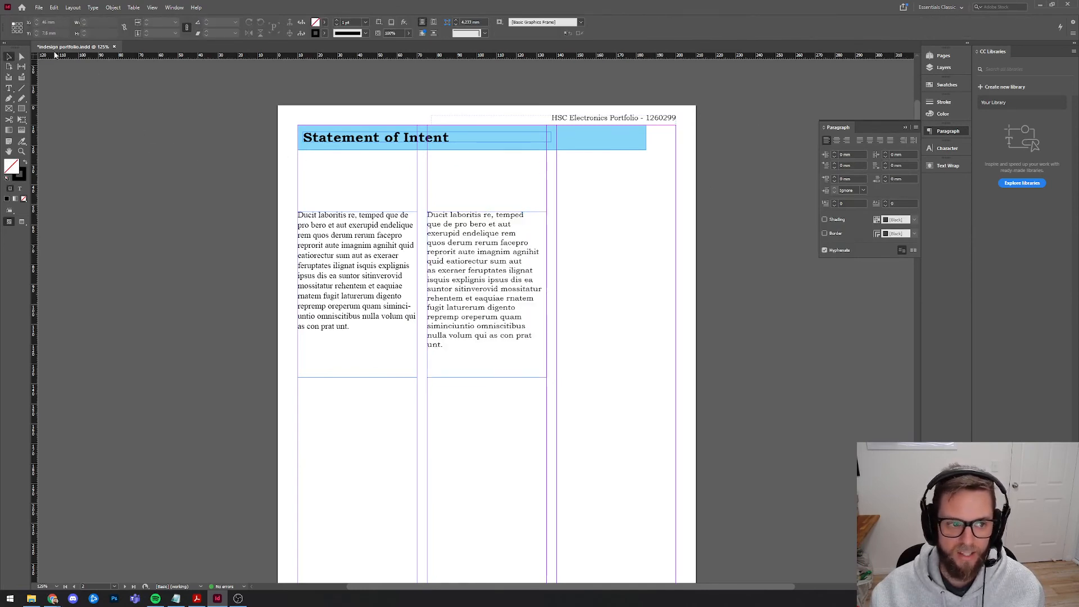
Remove a stray empty pasteboard frame and delete the left column's text frame.
drag(141, 135, 191, 232)
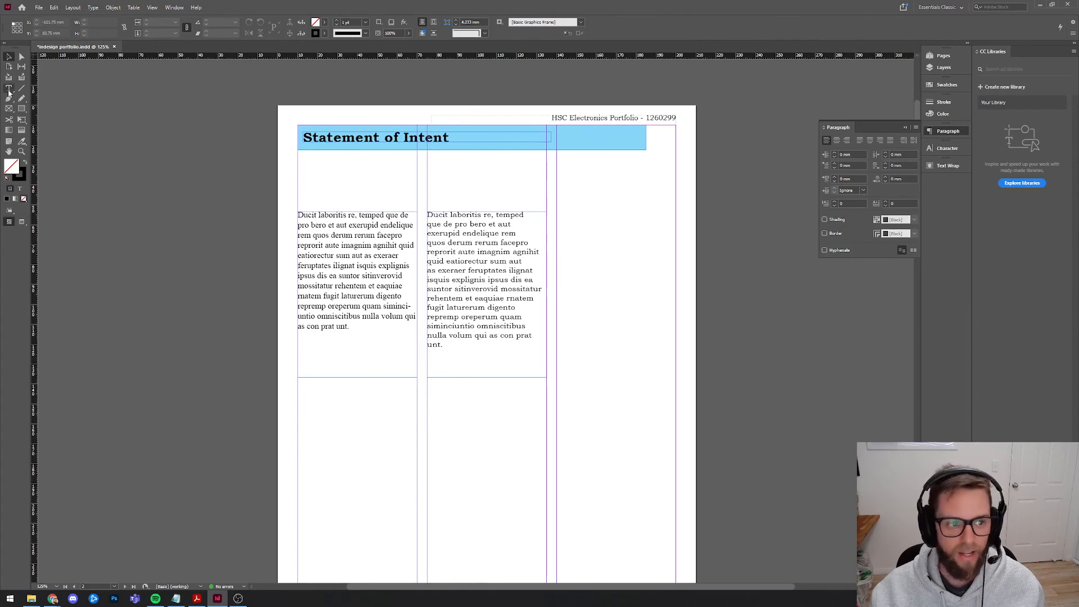
click(8, 89)
drag(87, 172, 202, 309)
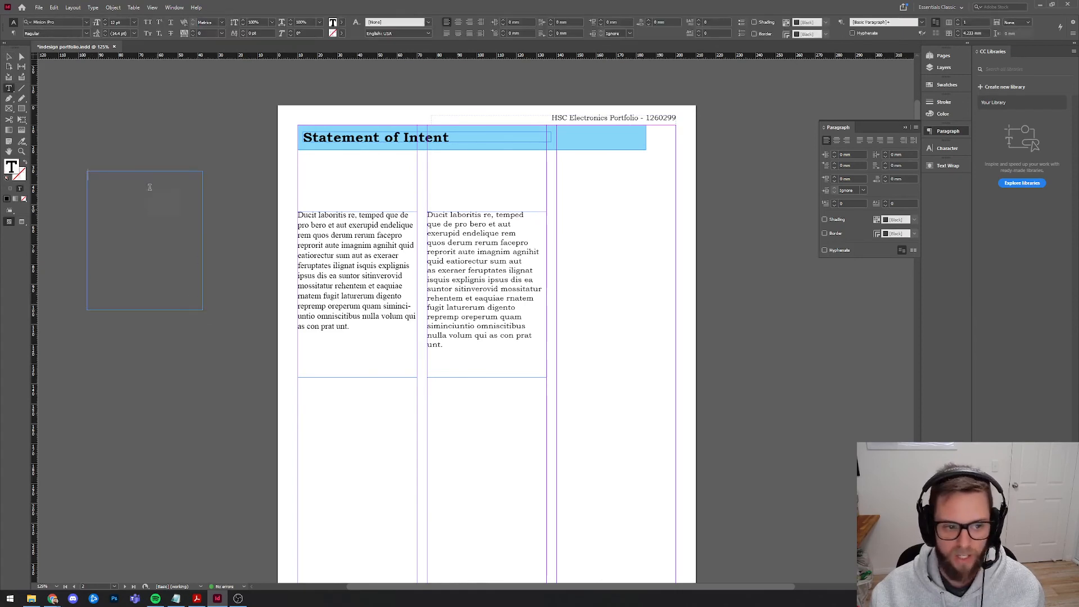
click(9, 56)
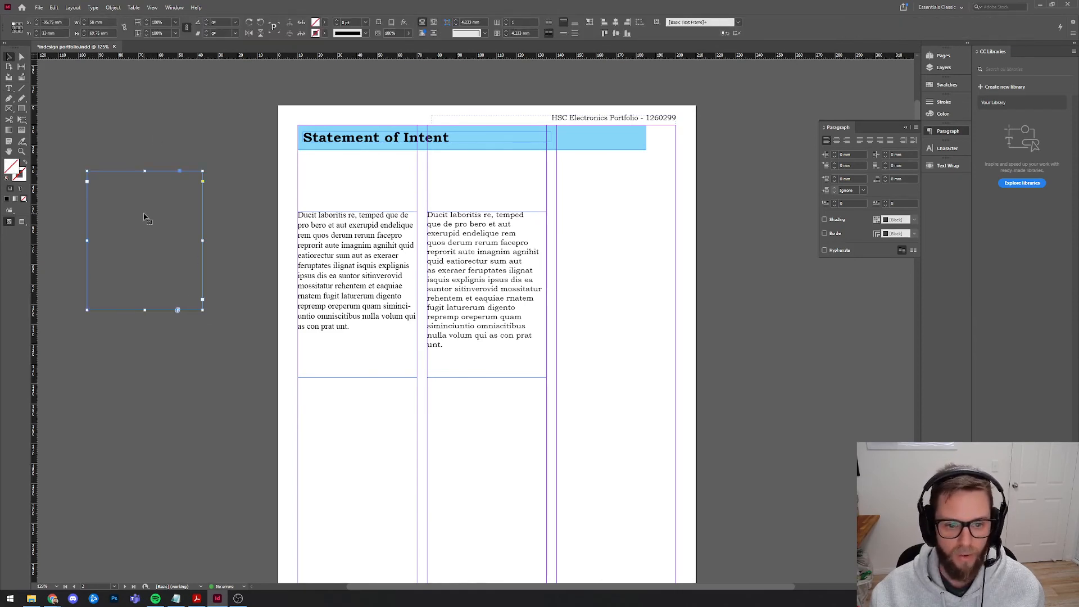
key(Delete)
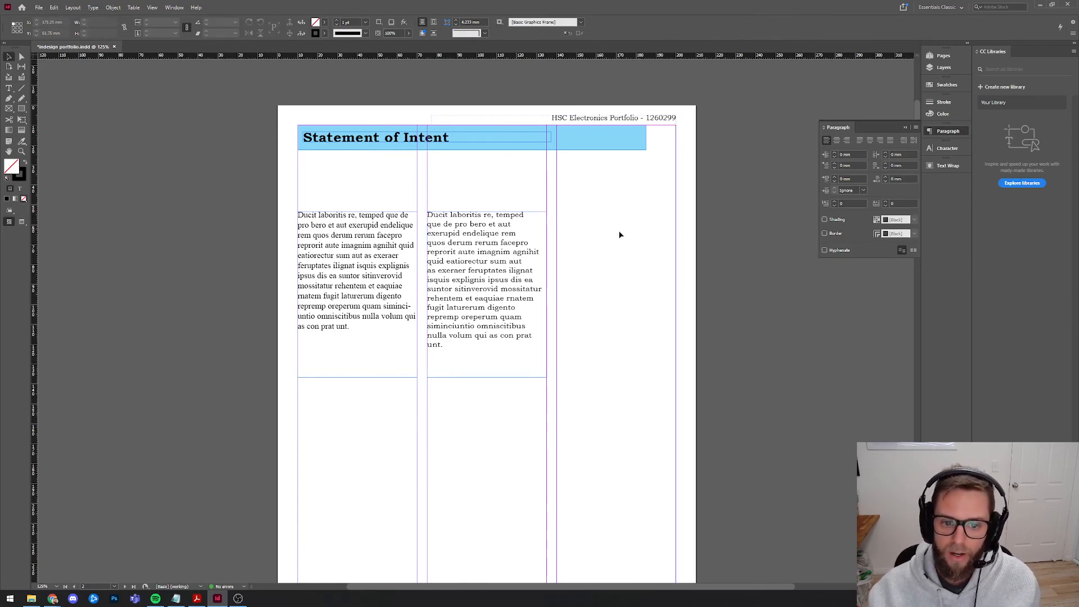
click(370, 245)
key(Delete)
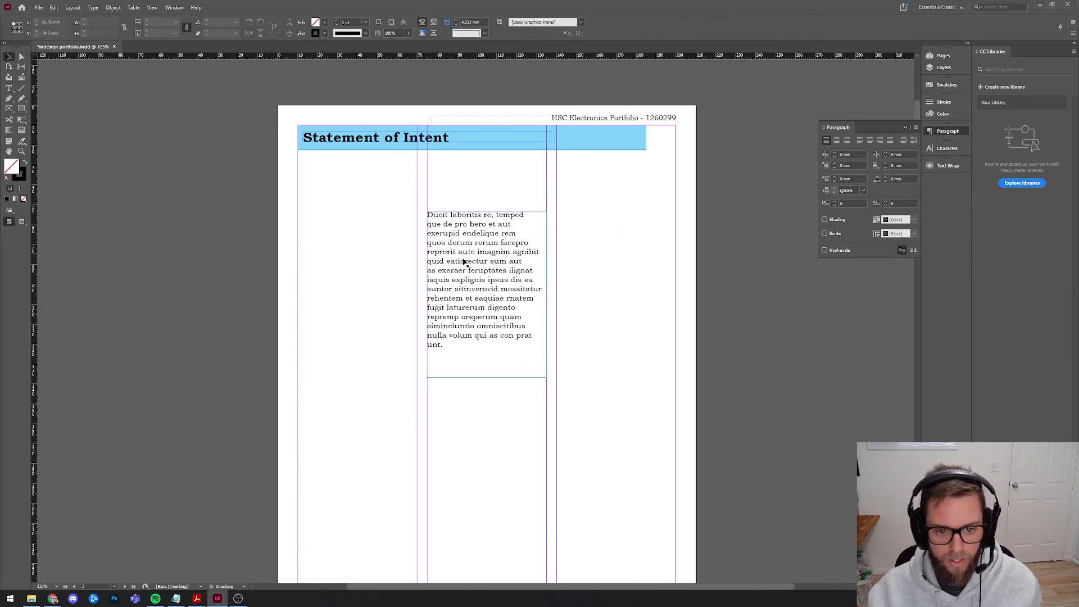
Delete the remaining placeholder body text frame.
scroll(468, 279, down, 3)
scroll(469, 279, up, 2)
scroll(472, 279, down, 2)
click(481, 263)
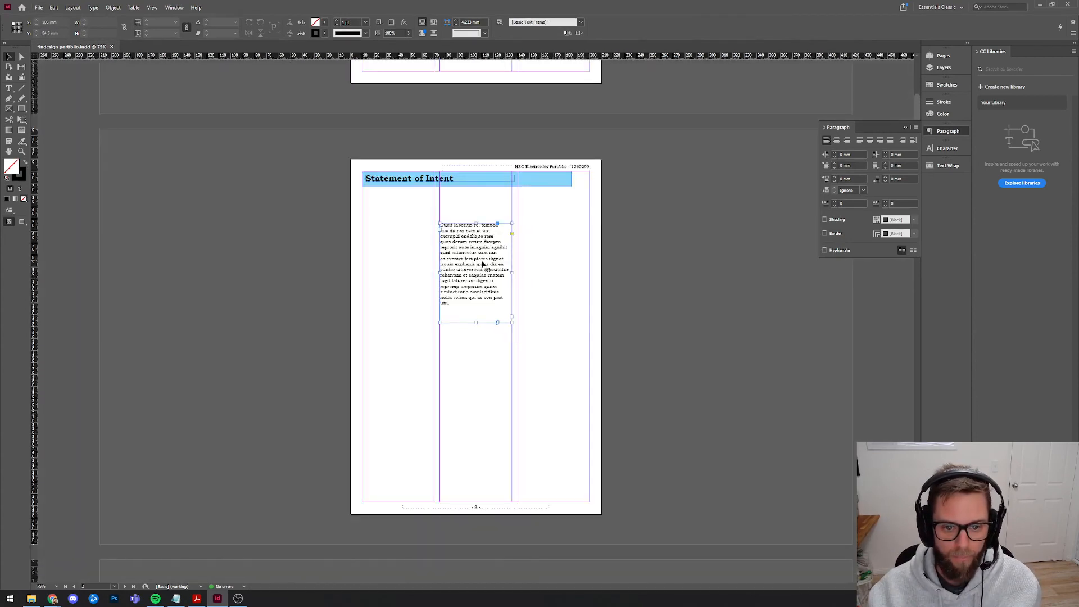
key(Delete)
Draw an empty text frame filling the first column and duplicate it into the other columns.
click(8, 88)
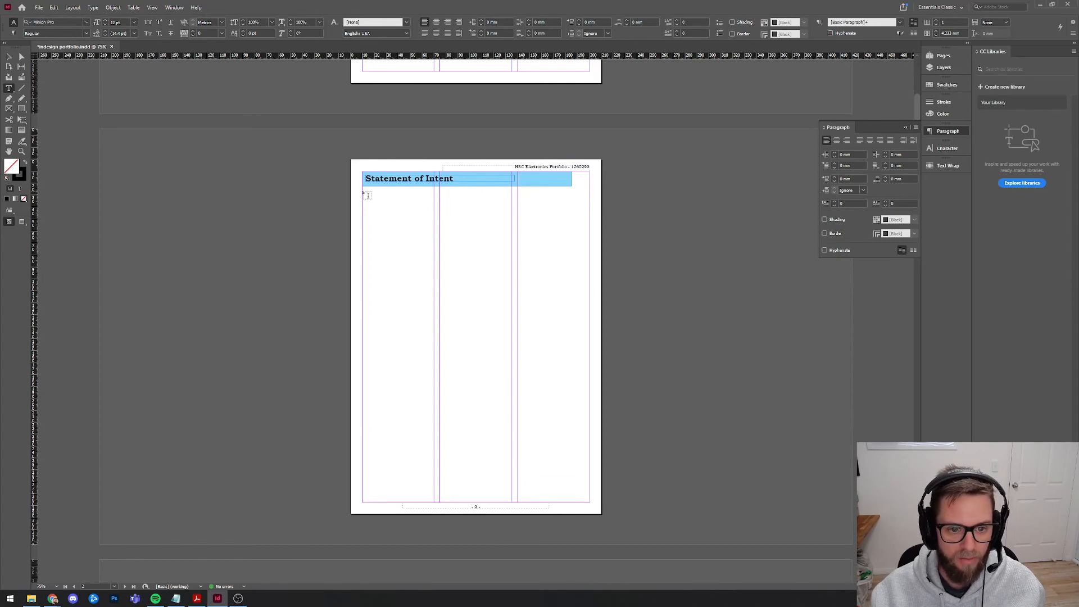
drag(362, 192, 434, 502)
key(Escape)
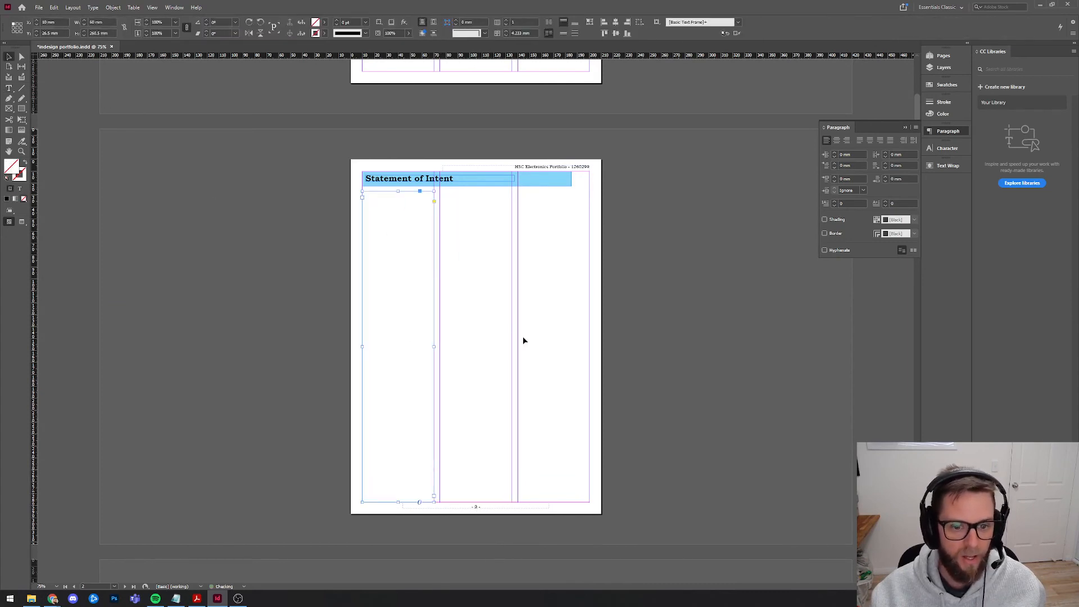
key(ctrl+v)
drag(467, 266, 560, 279)
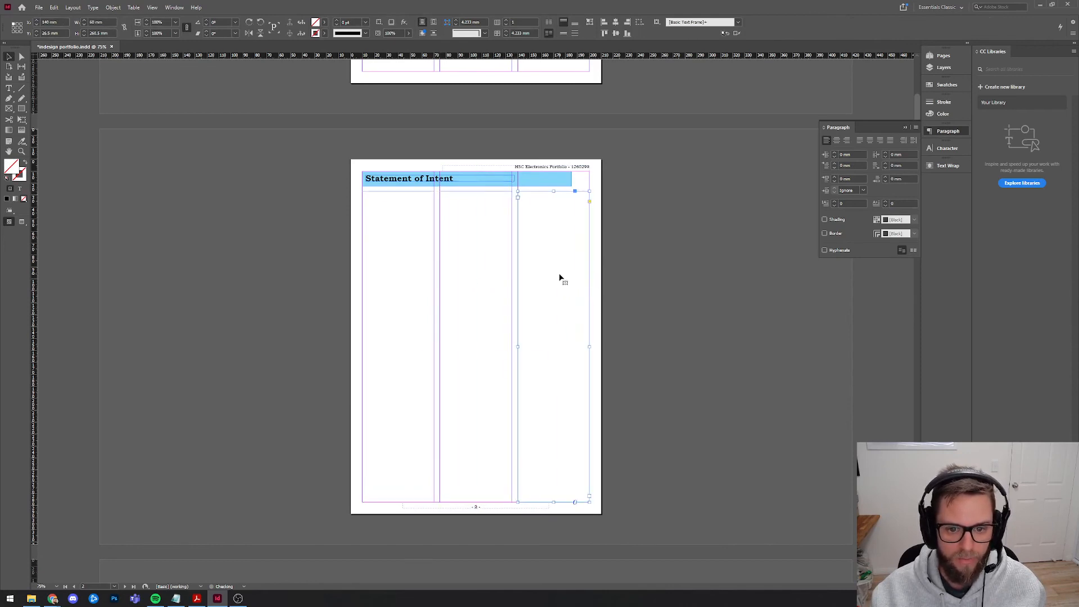
click(423, 493)
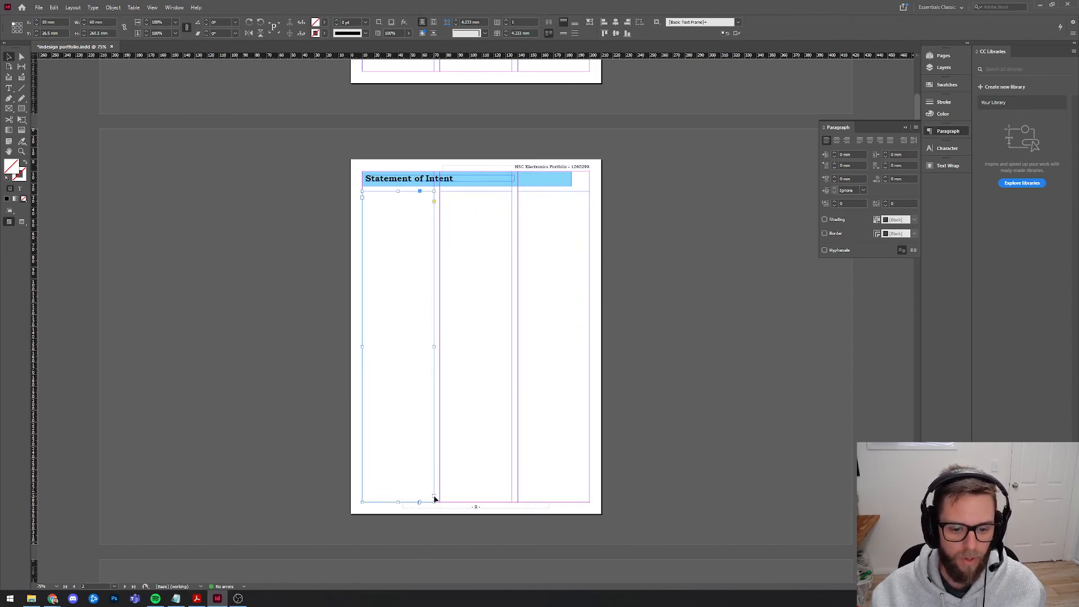
click(474, 441)
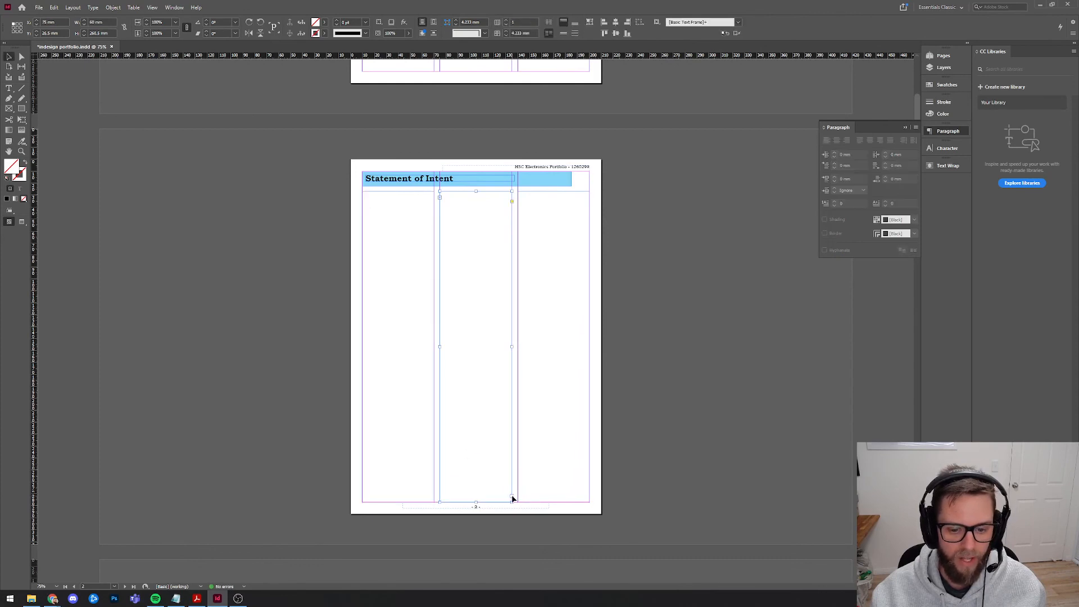
click(568, 436)
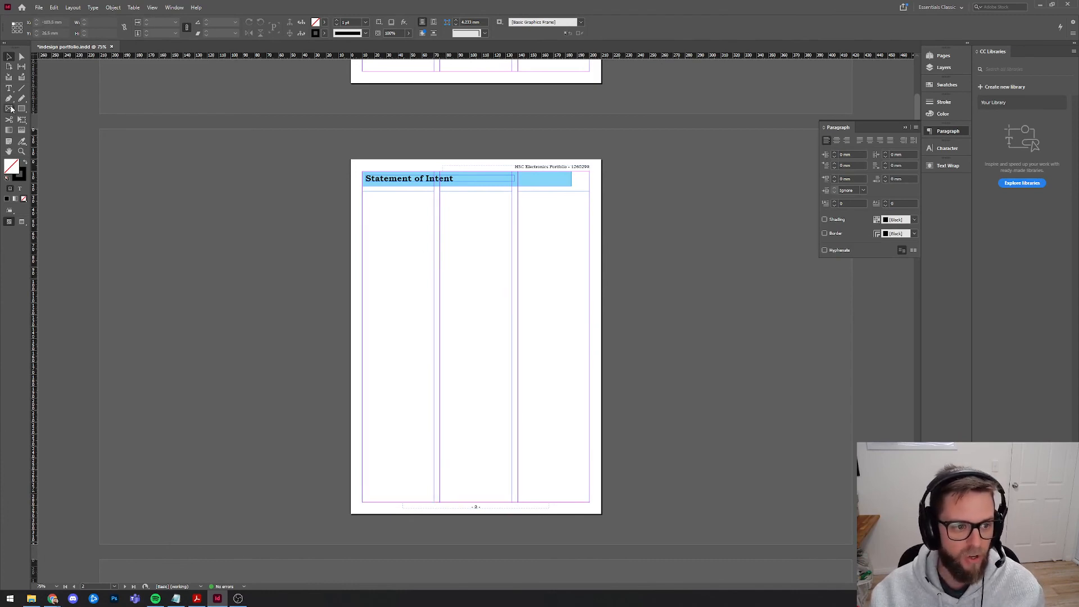
click(9, 109)
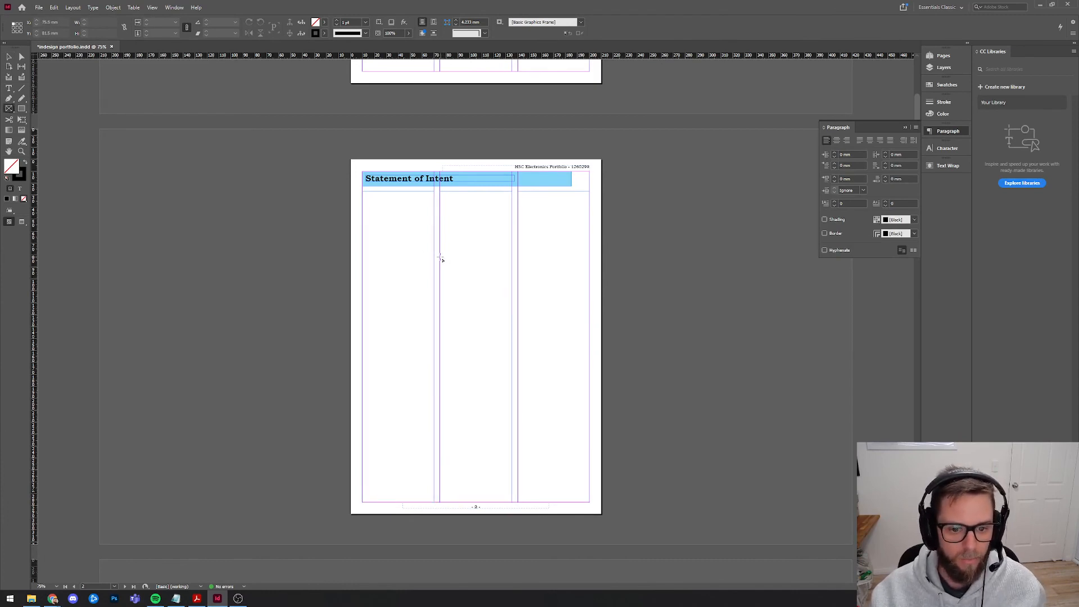
drag(440, 257, 511, 382)
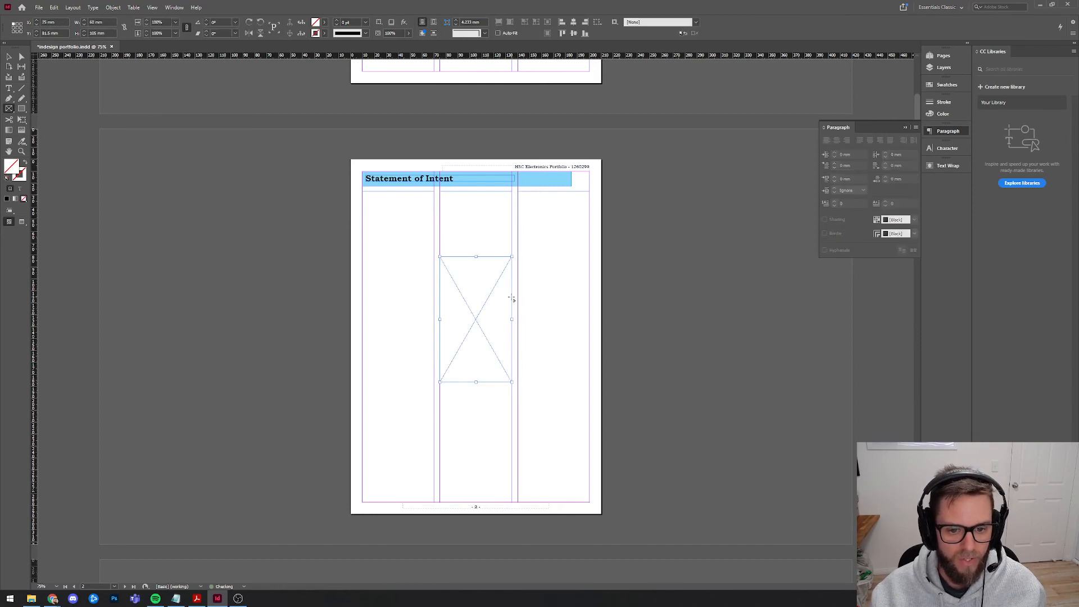
key(ctrl+d)
double_click(444, 276)
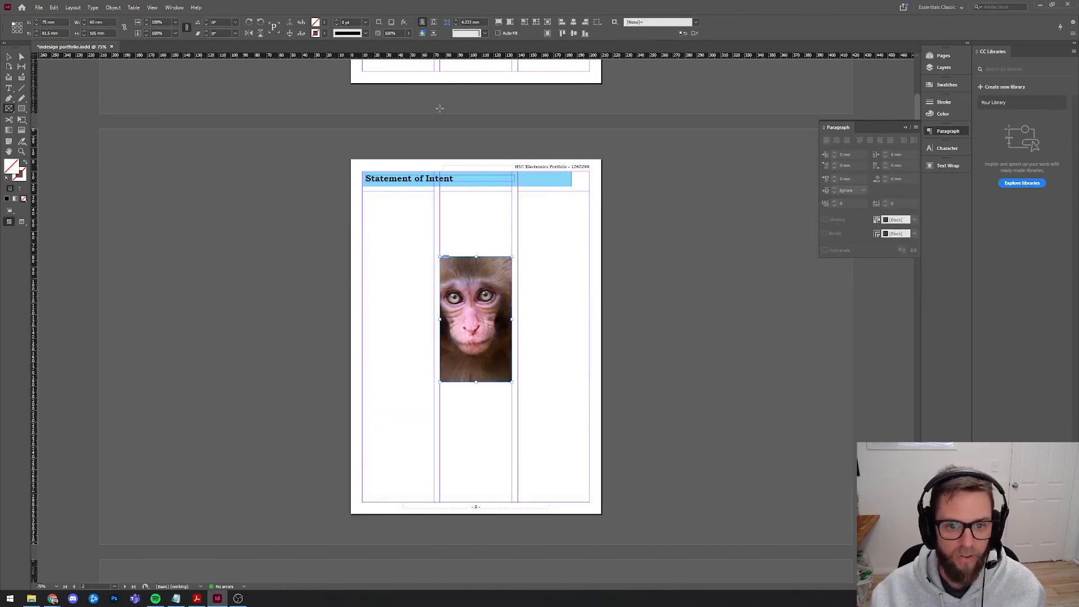
click(422, 33)
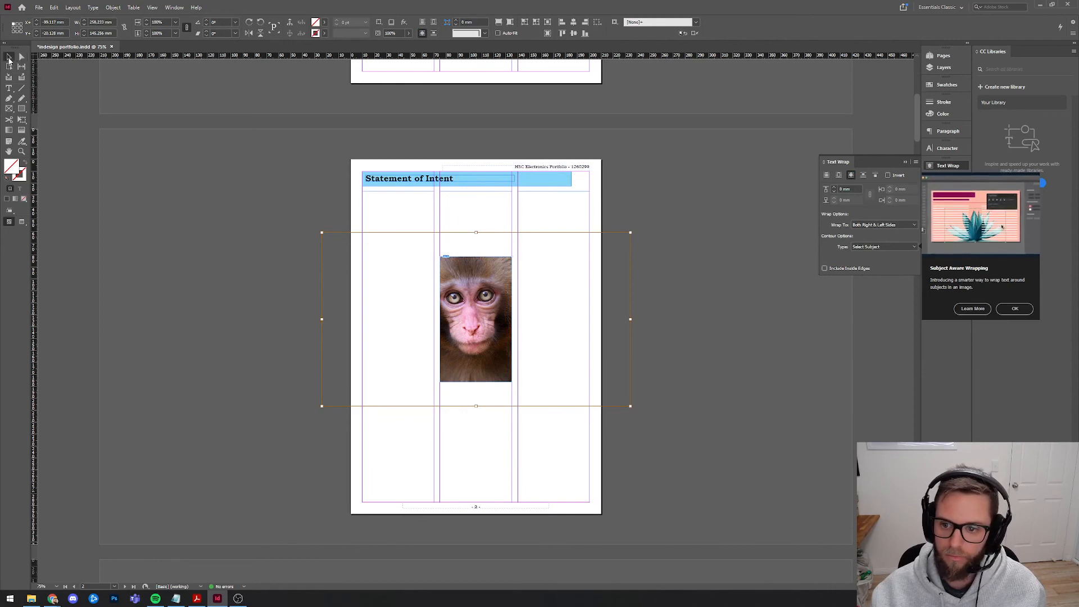
click(186, 282)
click(1007, 310)
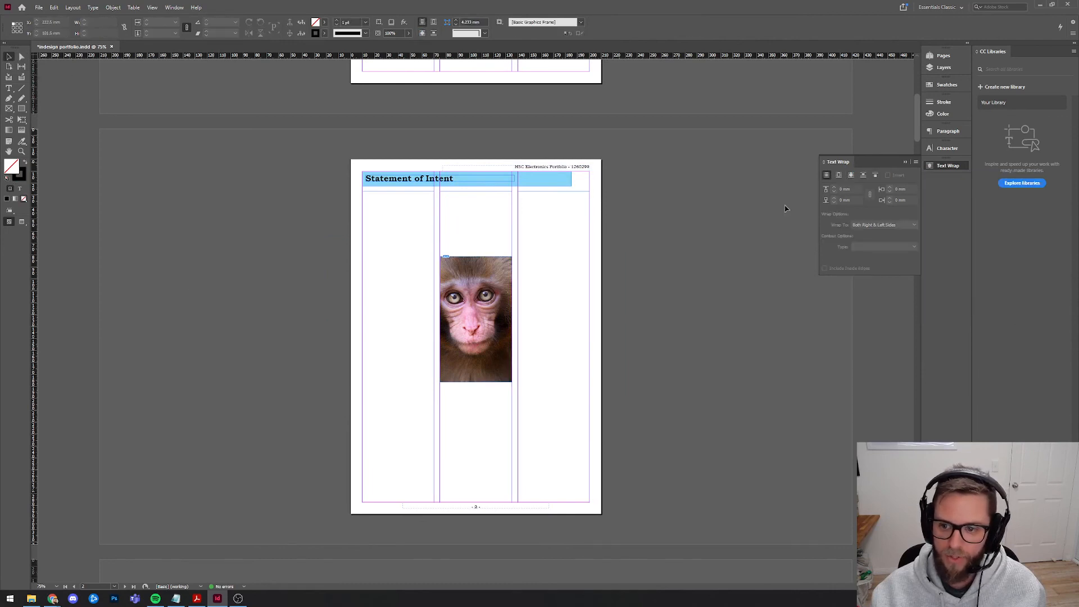
click(477, 284)
double_click(380, 224)
right_click(383, 225)
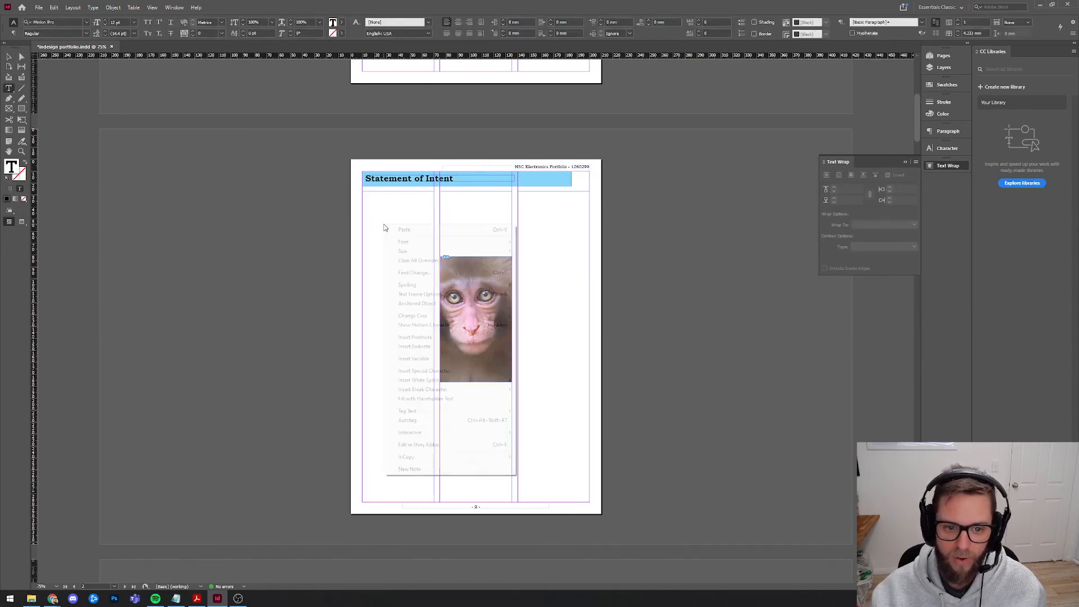
click(425, 399)
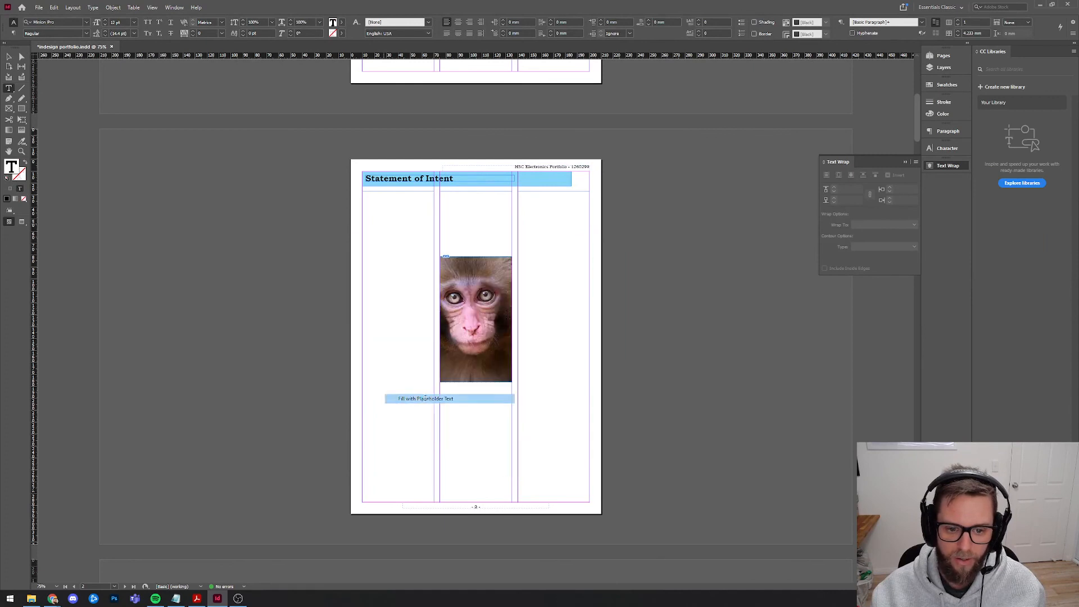
click(513, 234)
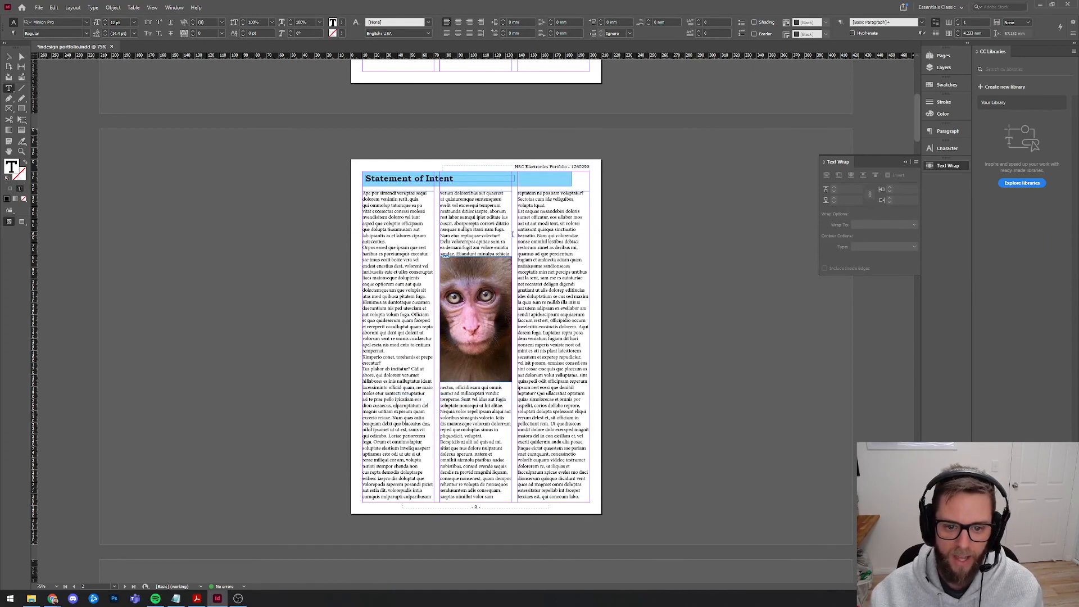
click(9, 56)
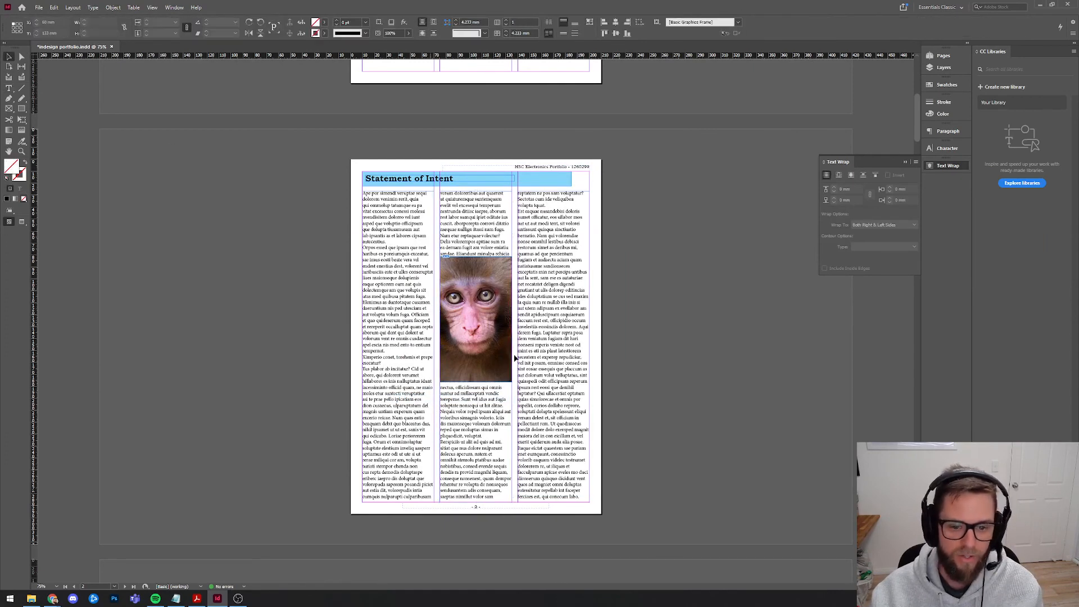
drag(481, 286, 519, 303)
click(745, 306)
click(544, 309)
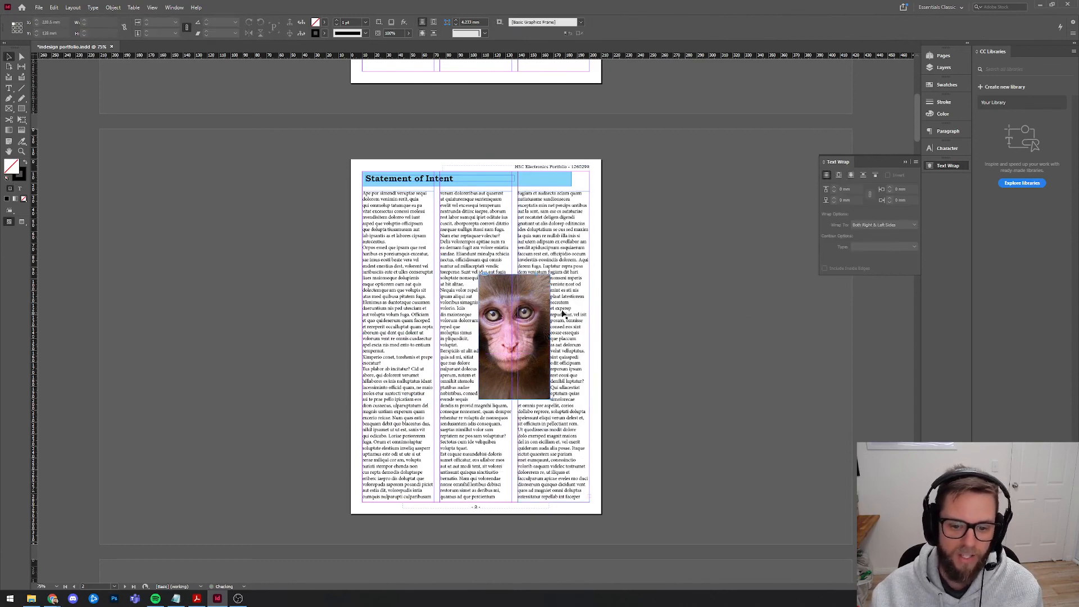
click(834, 189)
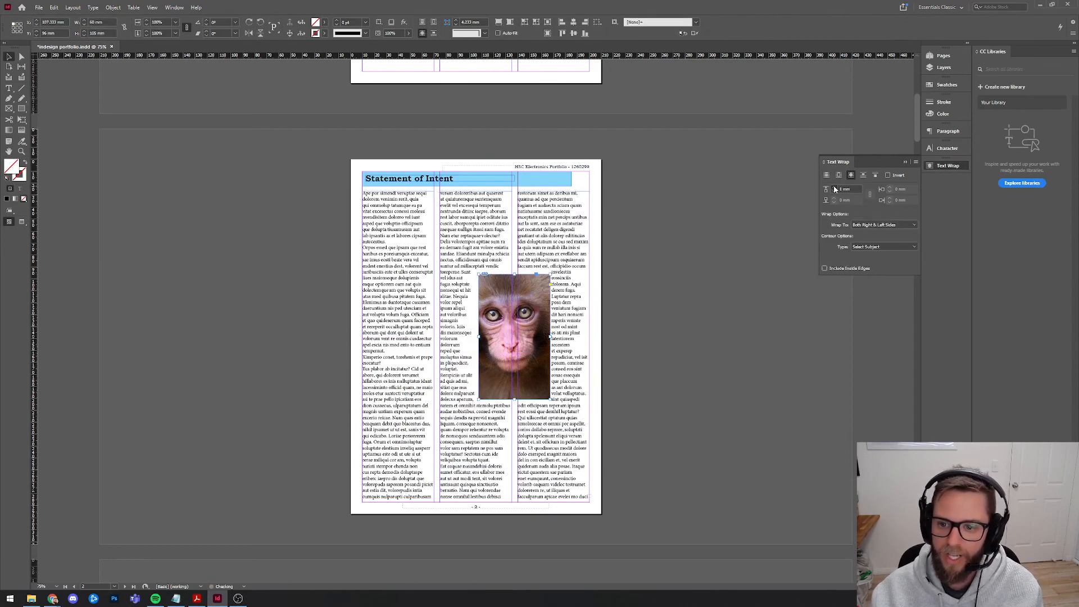
click(652, 266)
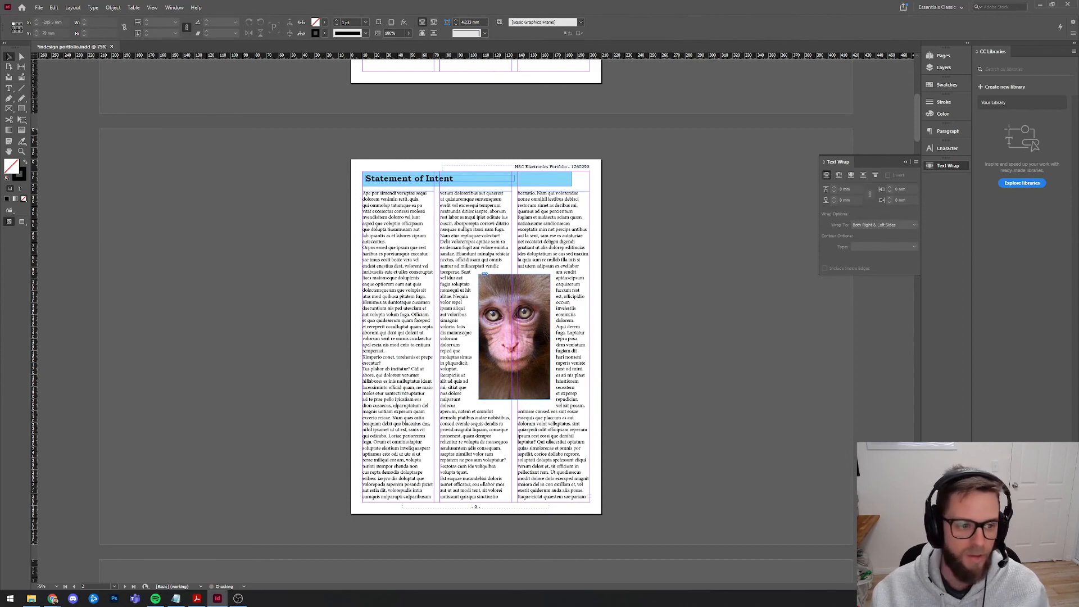
key(w)
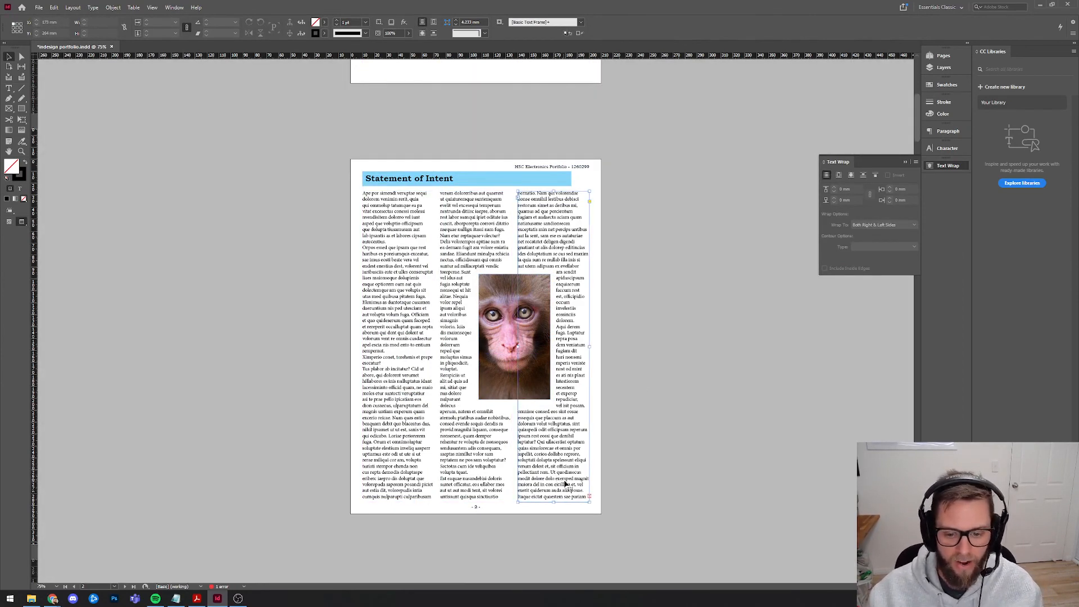
click(588, 498)
click(675, 300)
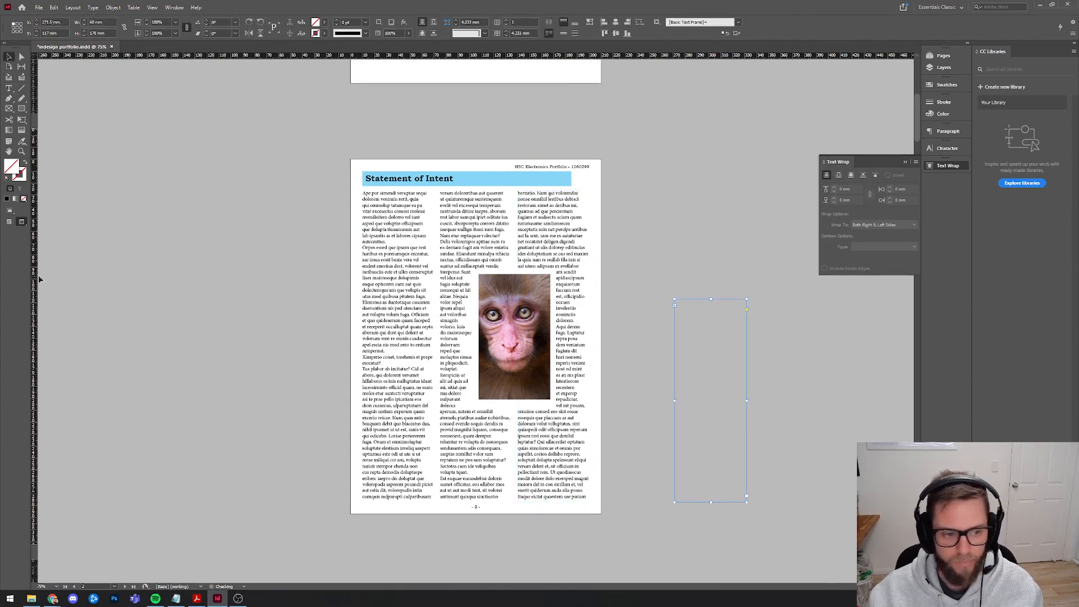
click(10, 222)
key(Delete)
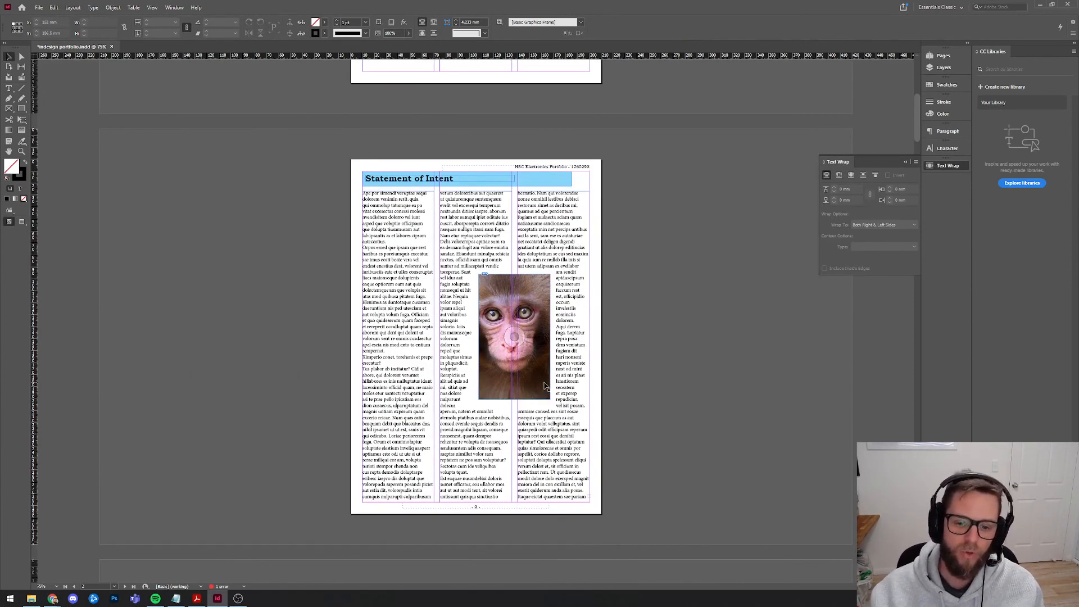
key(ctrl+z)
key(ctrl+z)
key(ctrl+z)
key(ctrl+z)
key(ctrl+z)
key(ctrl+z)
key(ctrl+z)
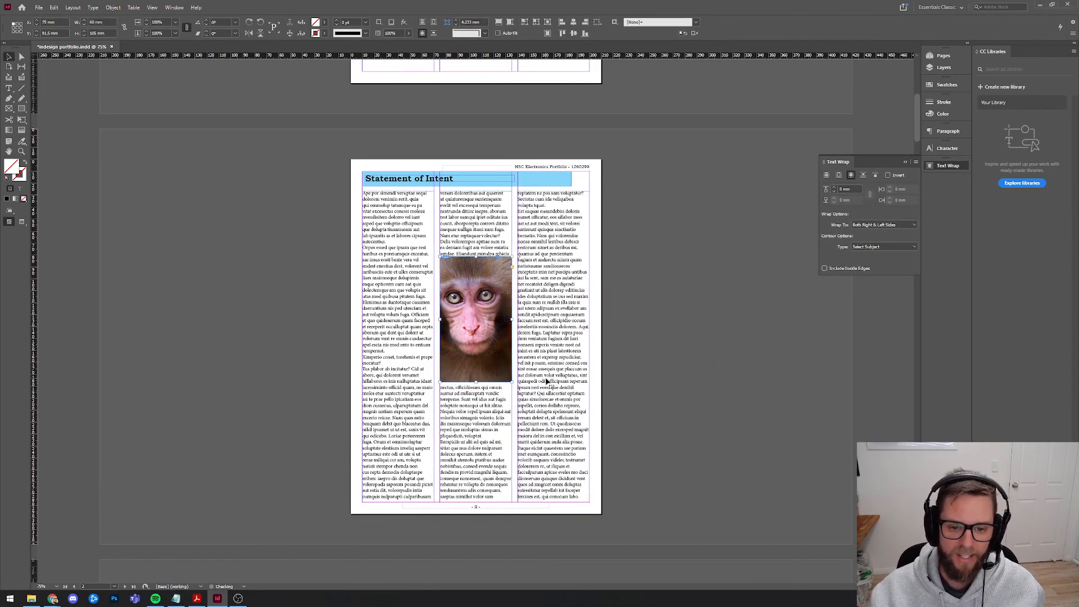
key(ctrl+z)
key(ctrl+z)
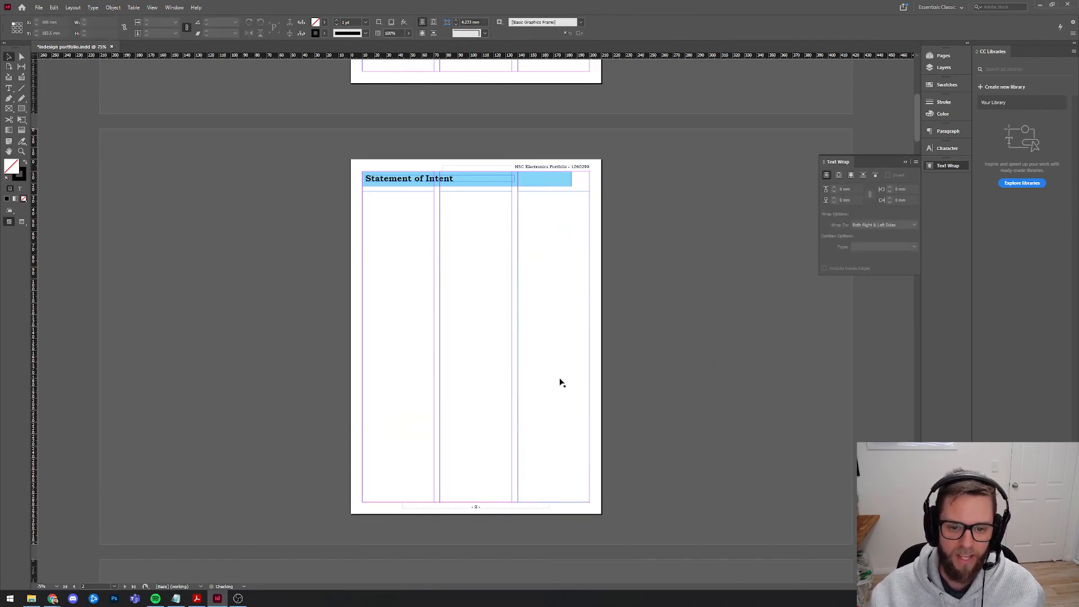
Select the three empty column frames and paste them in place on page 3.
click(459, 390)
click(568, 385)
drag(665, 460, 295, 329)
scroll(578, 362, down, 6)
click(551, 356)
key(ctrl+alt+shift+v)
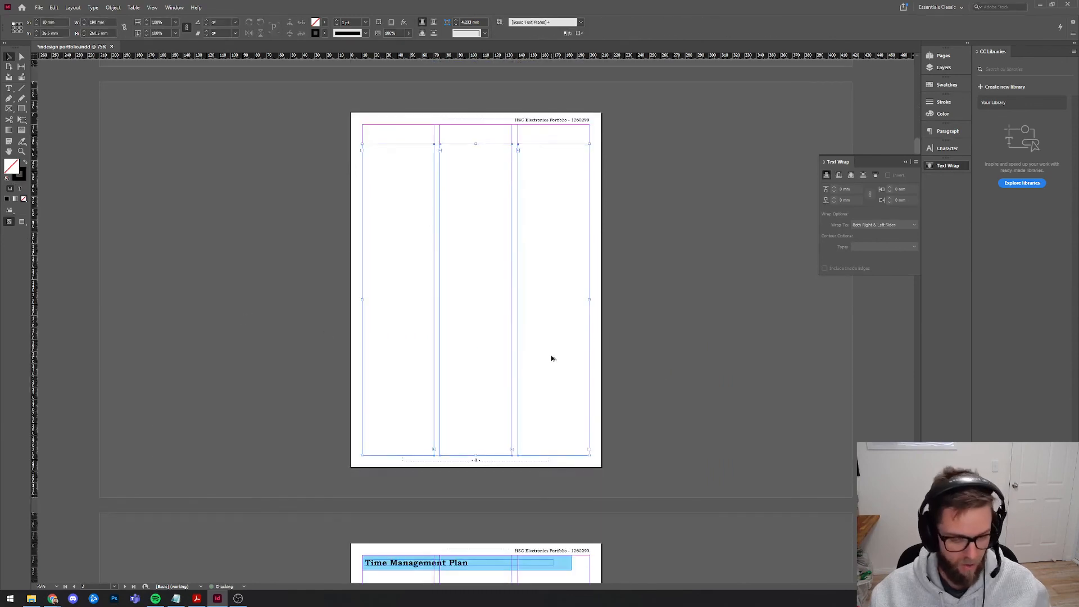
Paste the three column frames in place on the Relevant Research page.
scroll(565, 358, down, 4)
scroll(559, 358, down, 8)
click(554, 359)
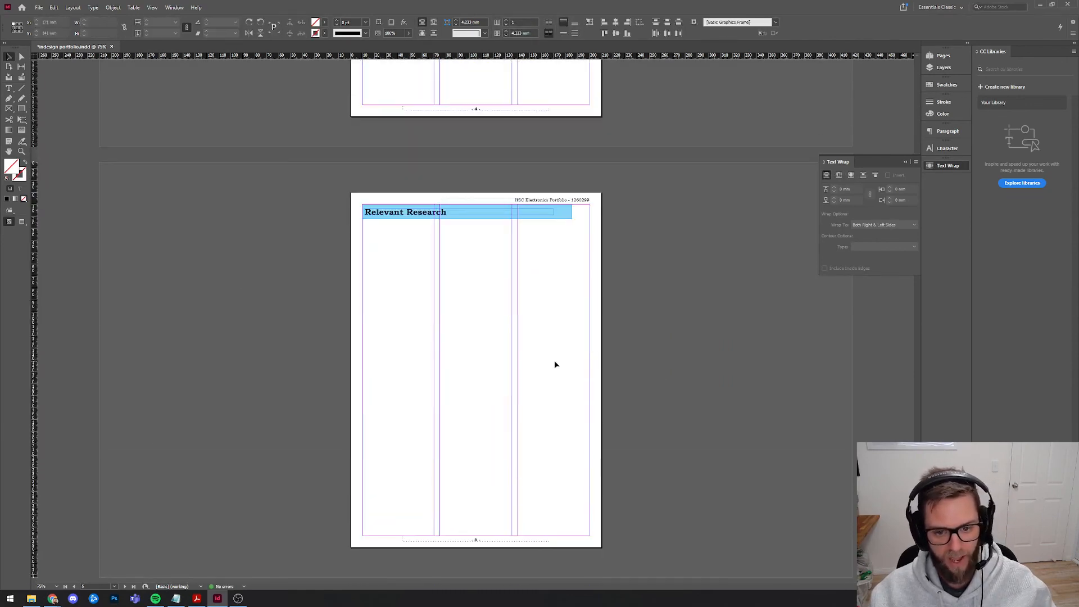
key(ctrl+alt+shift+v)
Paste the column frames in place on the Selection and Justification page via Edit > Paste in Place.
scroll(555, 360, down, 1)
scroll(556, 361, down, 5)
click(556, 369)
scroll(553, 370, down, 2)
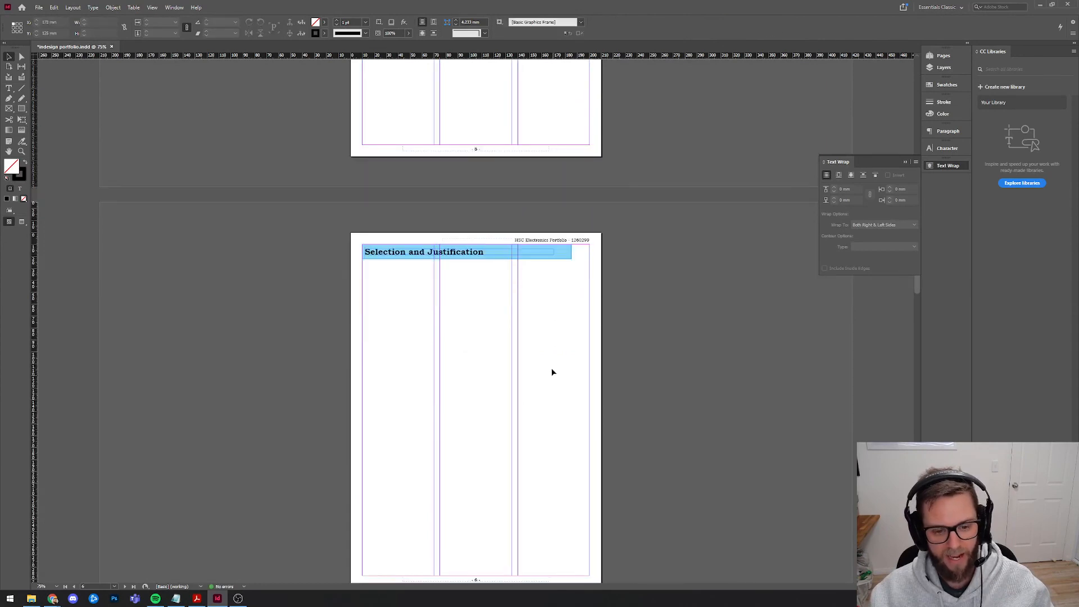
click(54, 7)
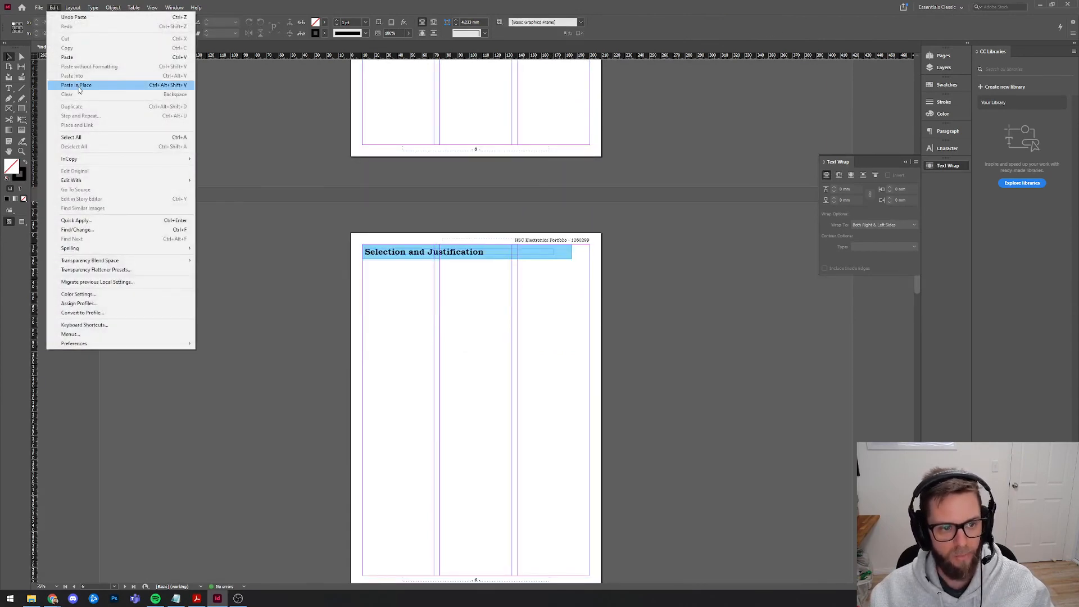
click(80, 86)
Paste the column frames in place on the Time Management Plan page.
scroll(467, 345, down, 8)
scroll(477, 372, down, 5)
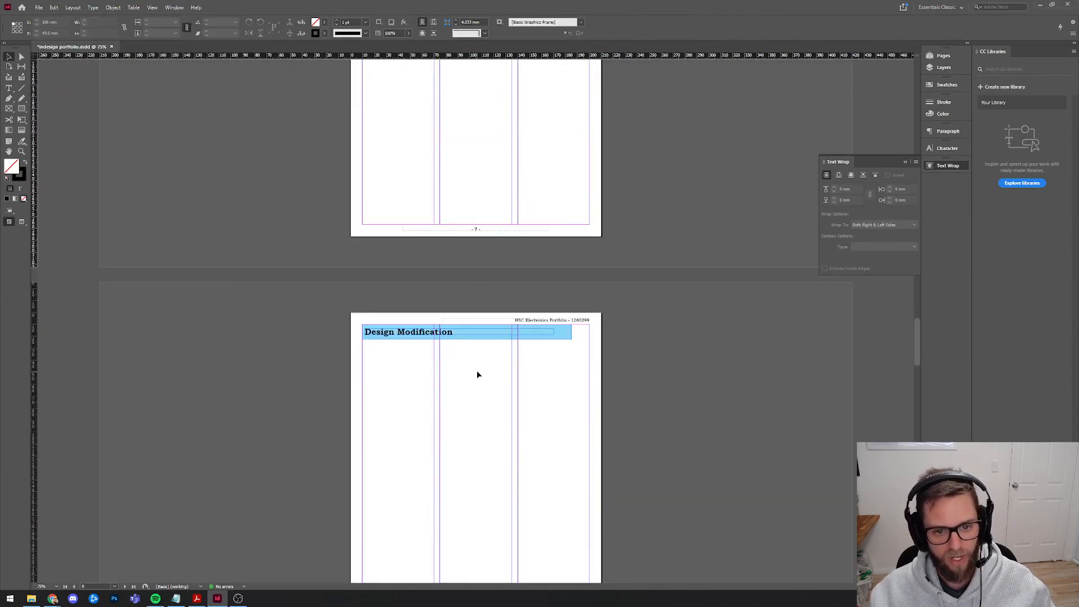
scroll(477, 338, up, 3)
scroll(476, 311, up, 15)
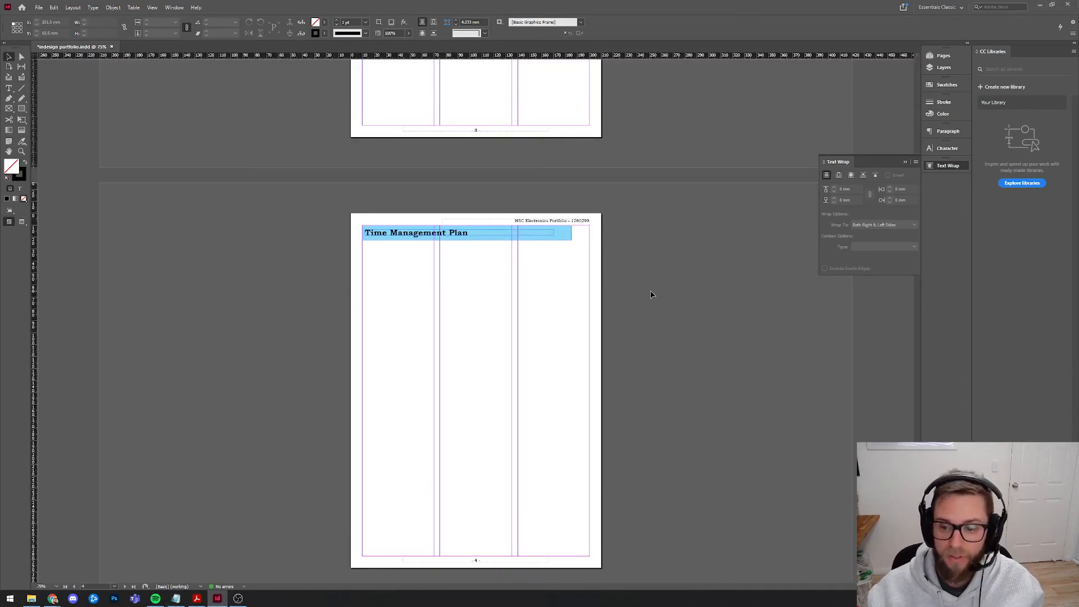
click(54, 7)
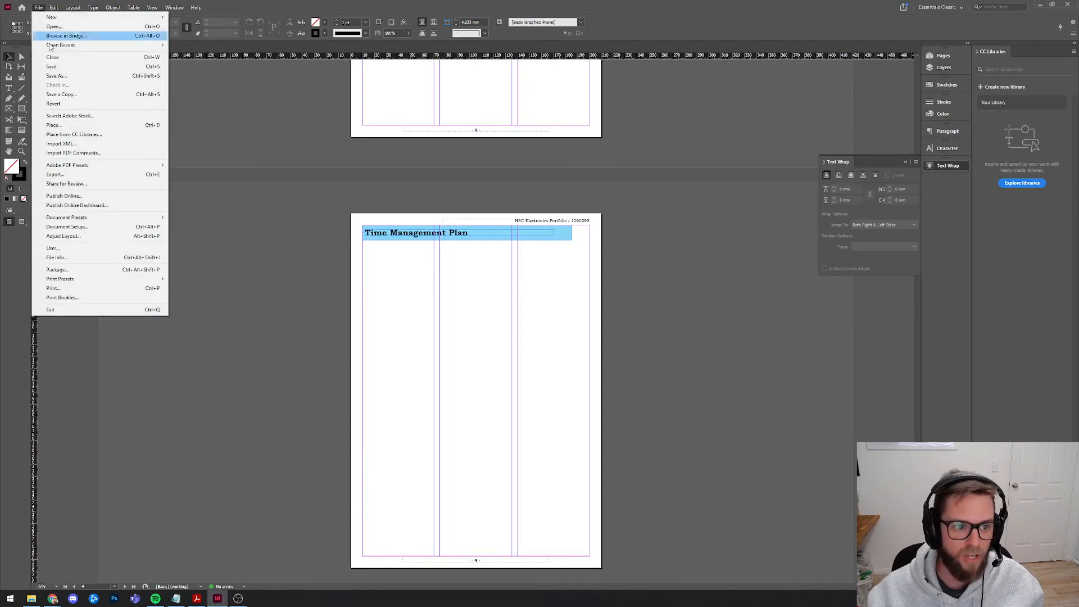
click(66, 90)
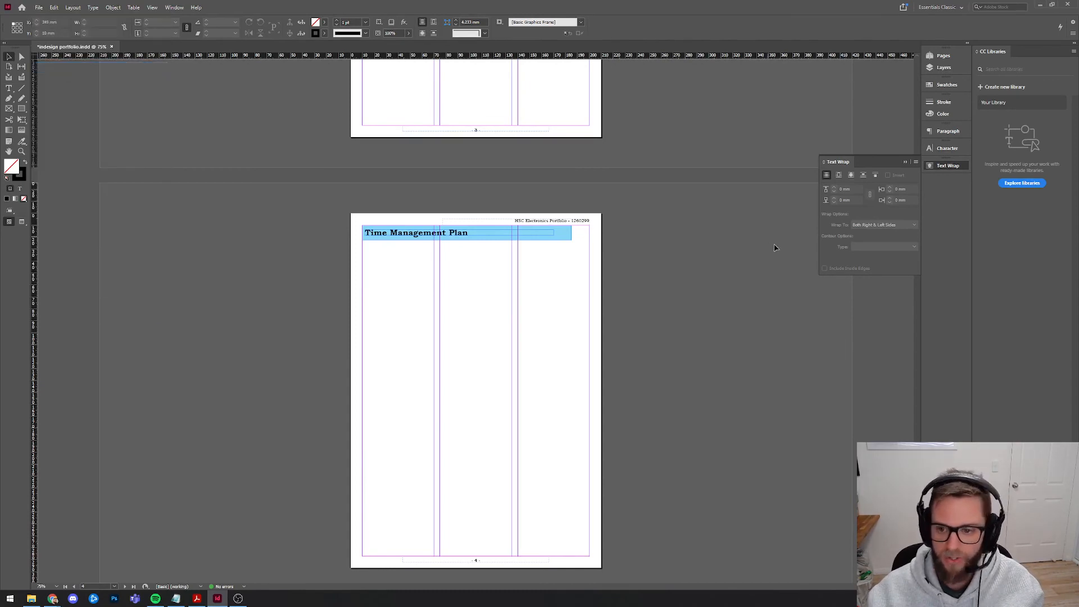
Close the Text Wrap panel, look back over the pages, and drag across the frames.
click(906, 162)
scroll(736, 359, up, 15)
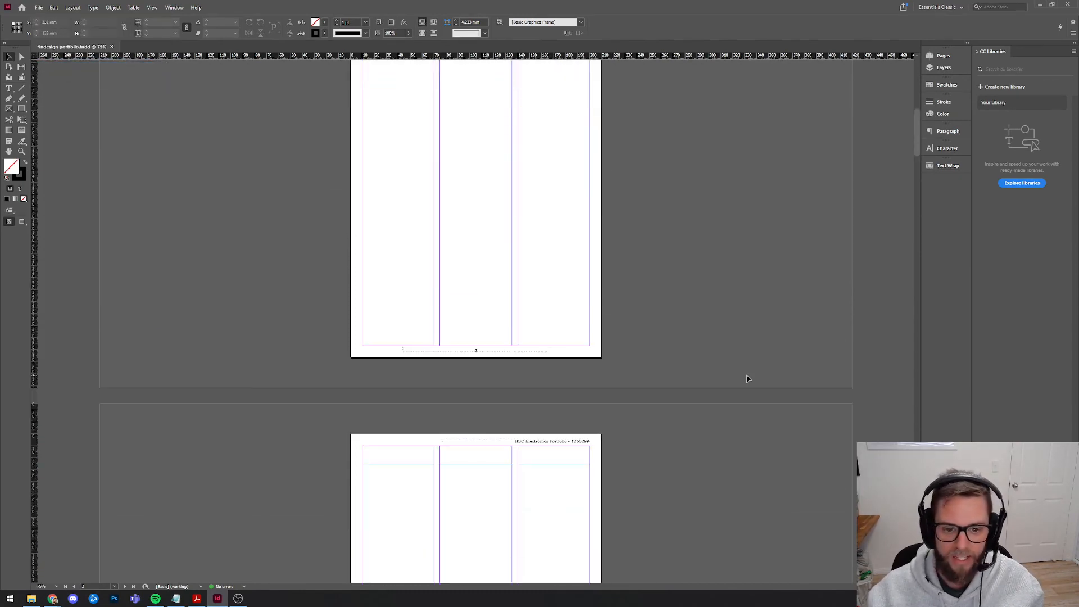
scroll(746, 376, up, 3)
scroll(736, 373, down, 15)
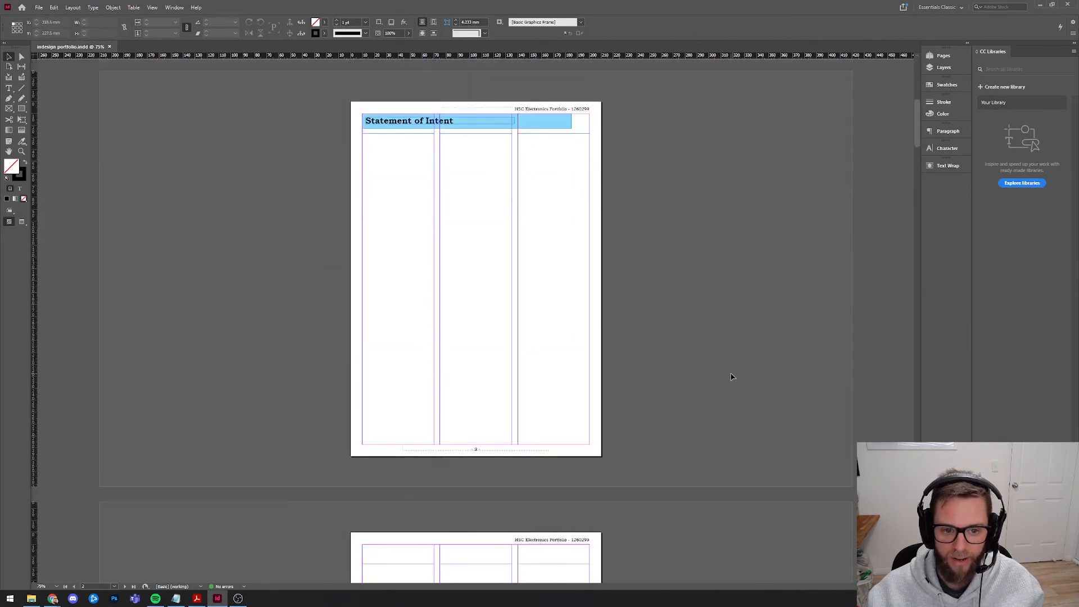
scroll(767, 310, down, 14)
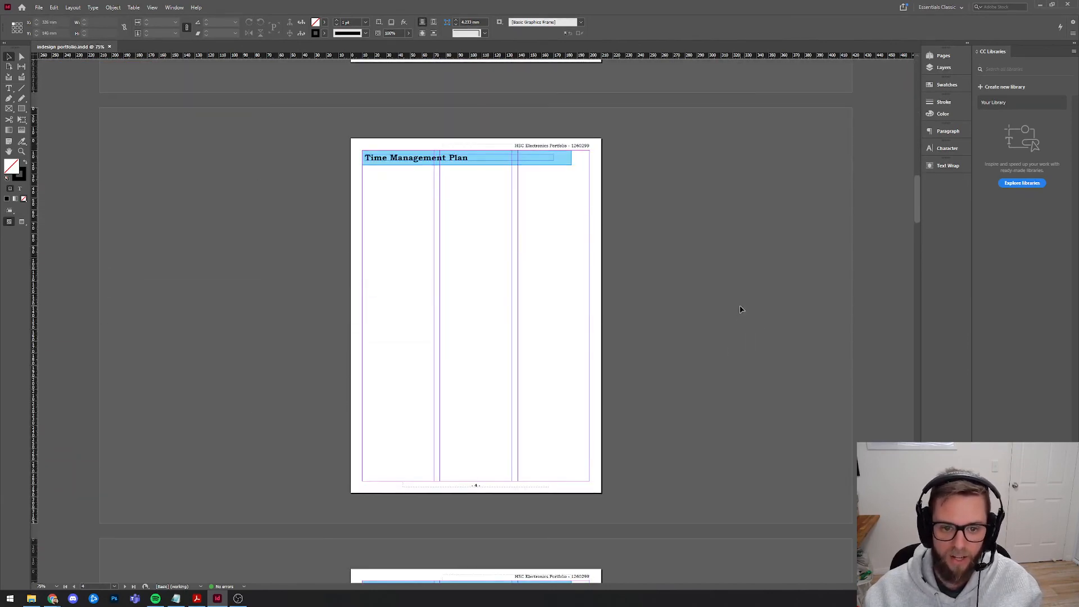
drag(339, 230, 659, 347)
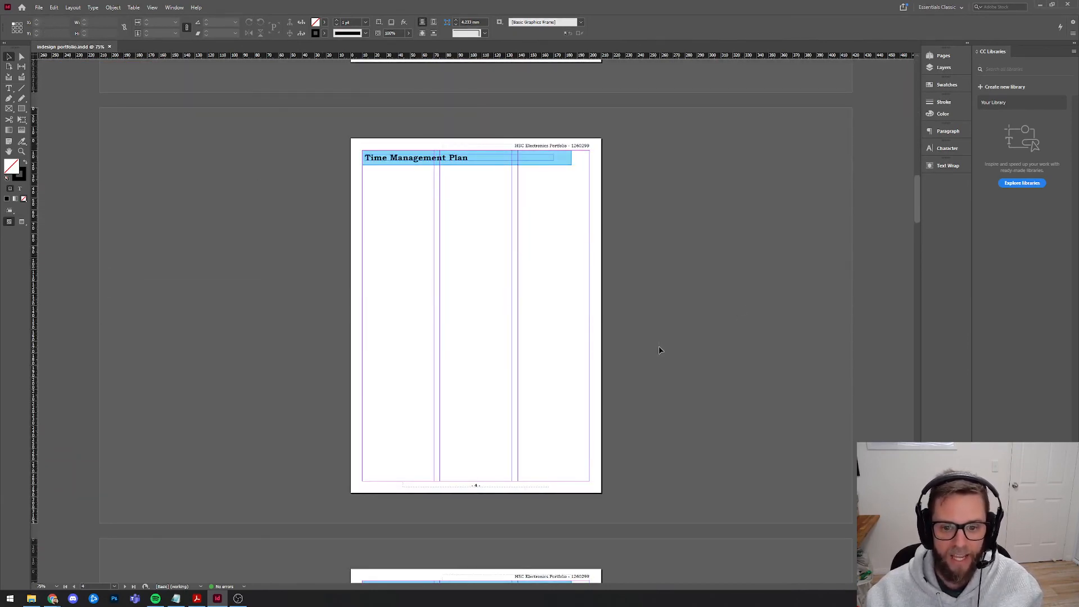